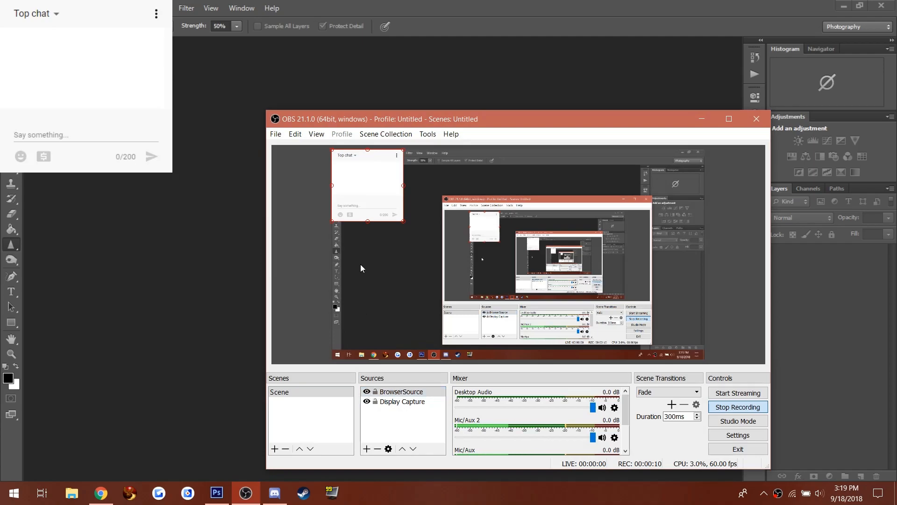
Hide the BrowserSource source in OBS and minimize the OBS window.
click(367, 391)
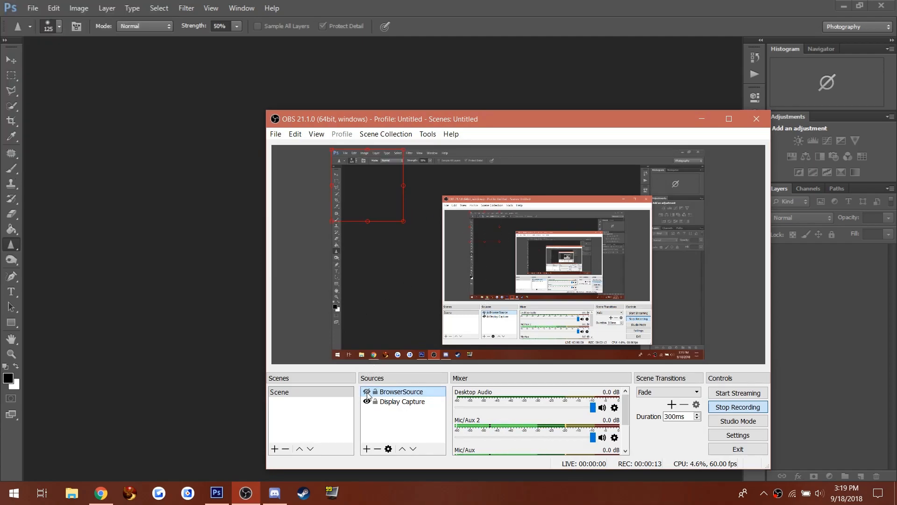
click(697, 123)
Open the image Snapshot_004.png in Photoshop.
click(28, 9)
click(34, 33)
click(374, 239)
click(616, 382)
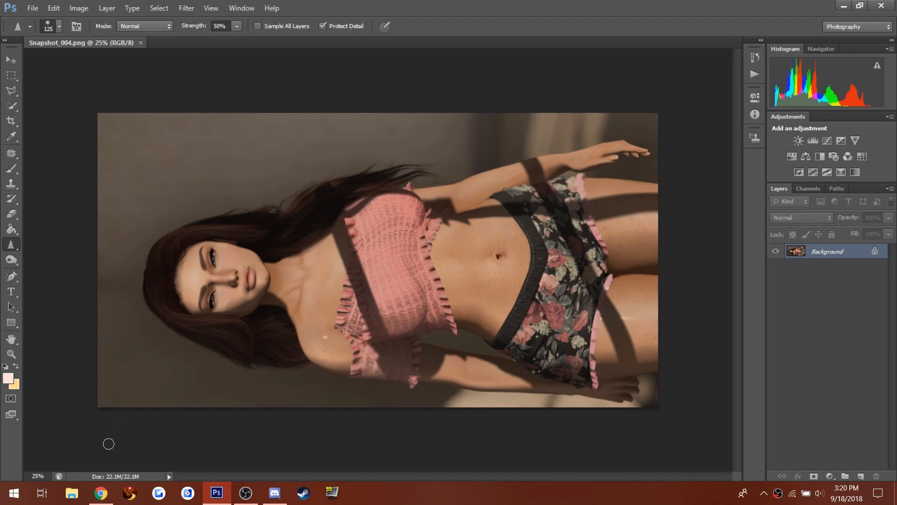
Switch to Chrome and examine the finished photo "a copper sunrise" on Flickr, including its detail at full size.
click(101, 492)
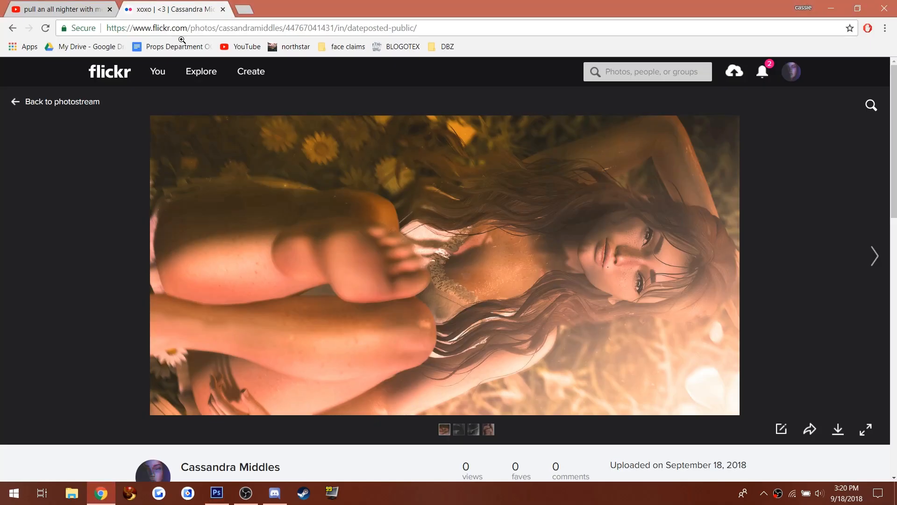
click(866, 261)
click(866, 260)
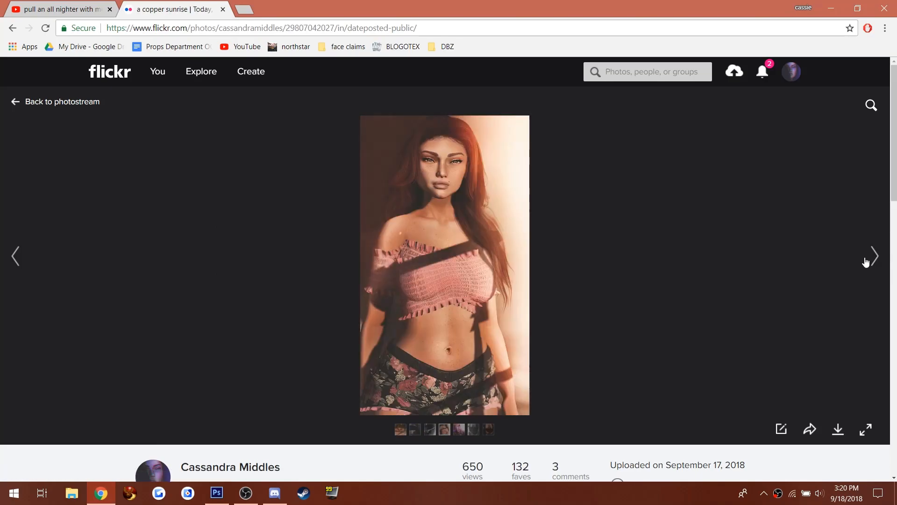
click(422, 223)
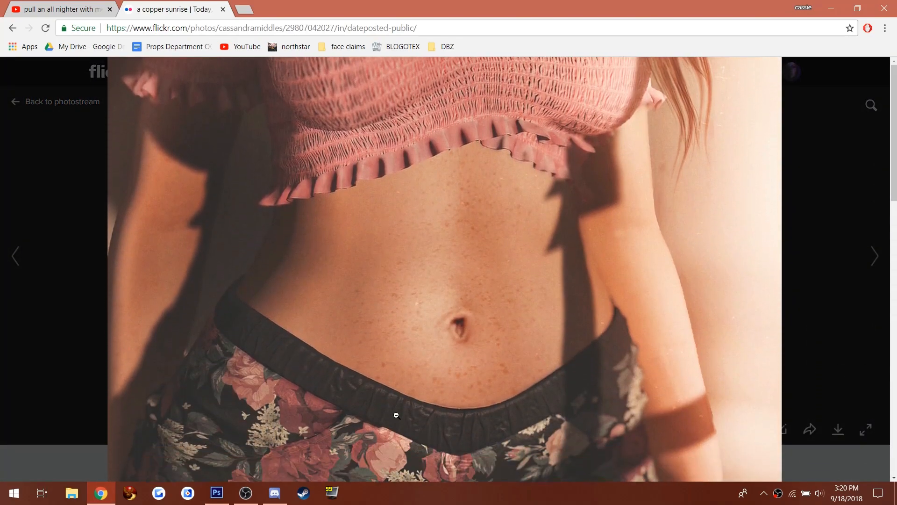
click(395, 415)
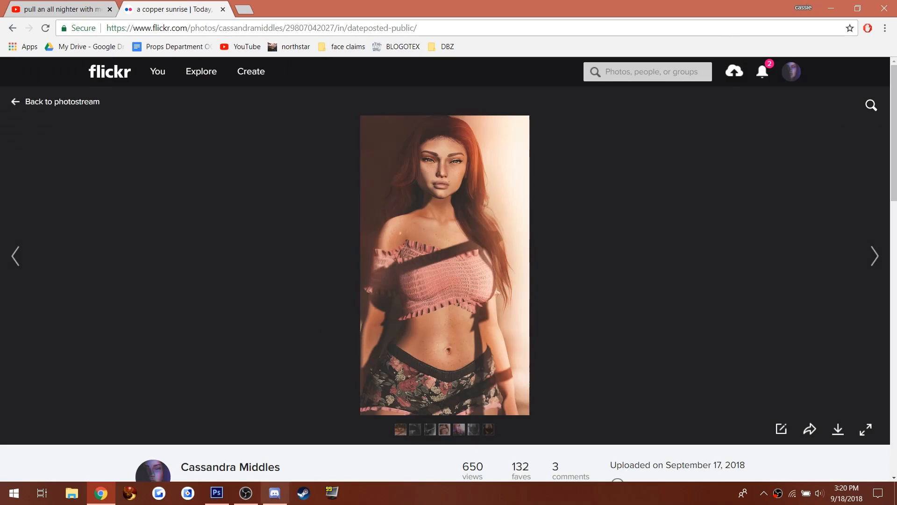
Check the OBS recording window briefly and switch back to Photoshop.
click(246, 494)
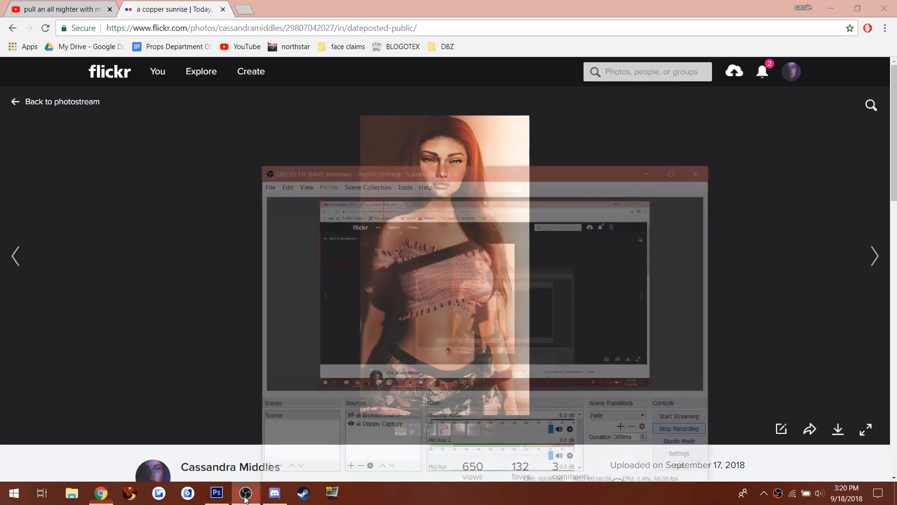
click(245, 498)
click(216, 493)
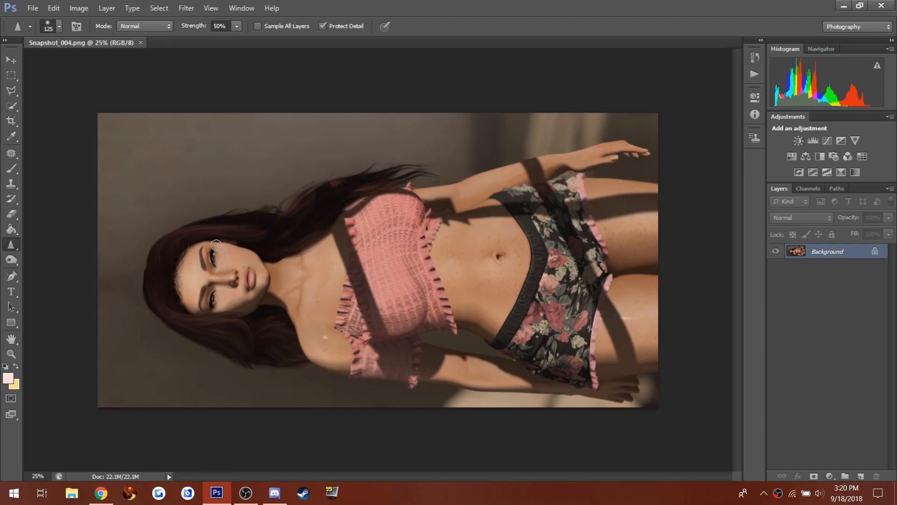
Start an unconstrained crop of the snapshot that trims the empty background strip beyond the top of the woman's head.
click(18, 125)
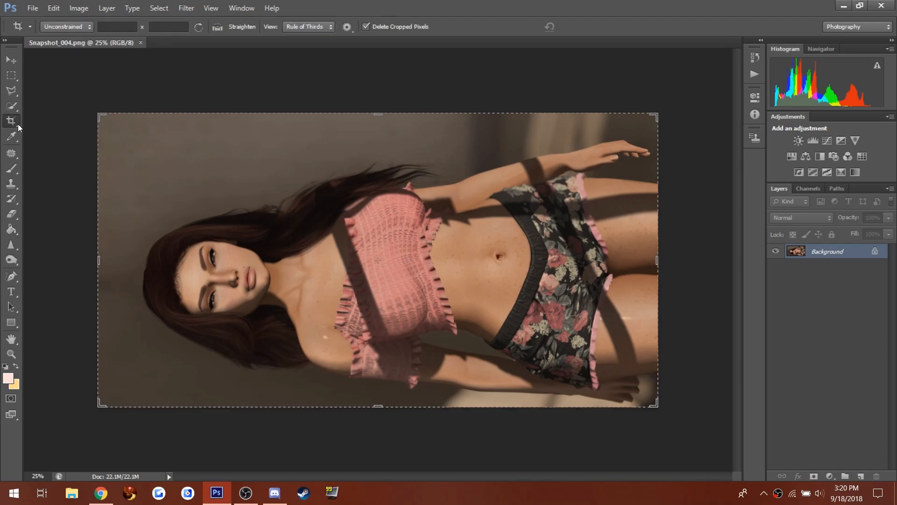
drag(96, 263, 121, 264)
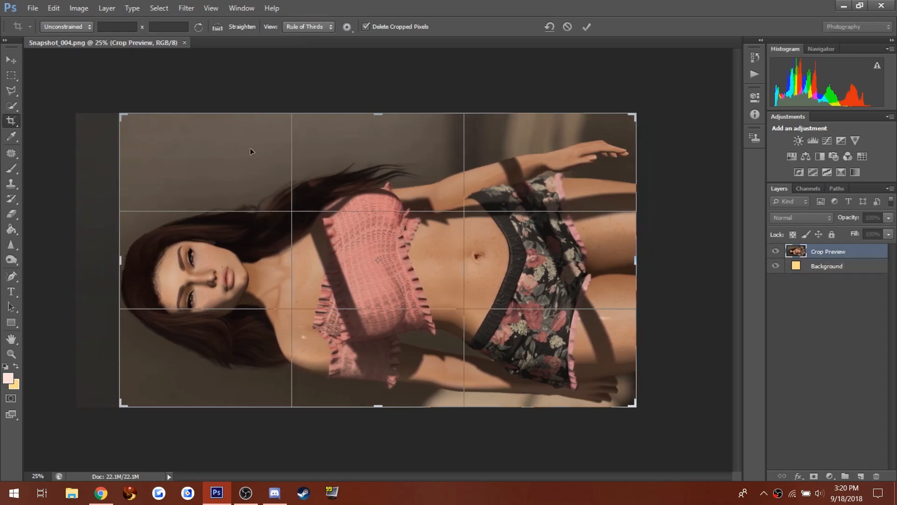
drag(120, 256, 96, 258)
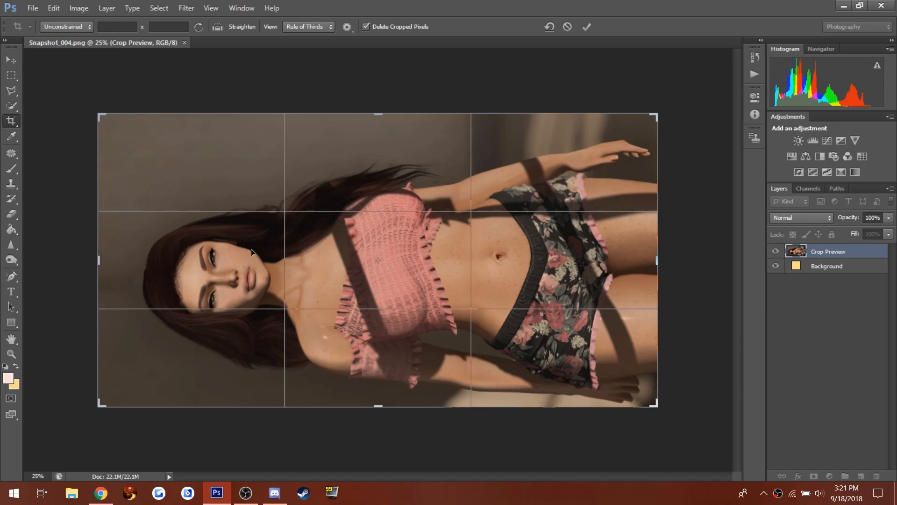
drag(98, 260, 115, 264)
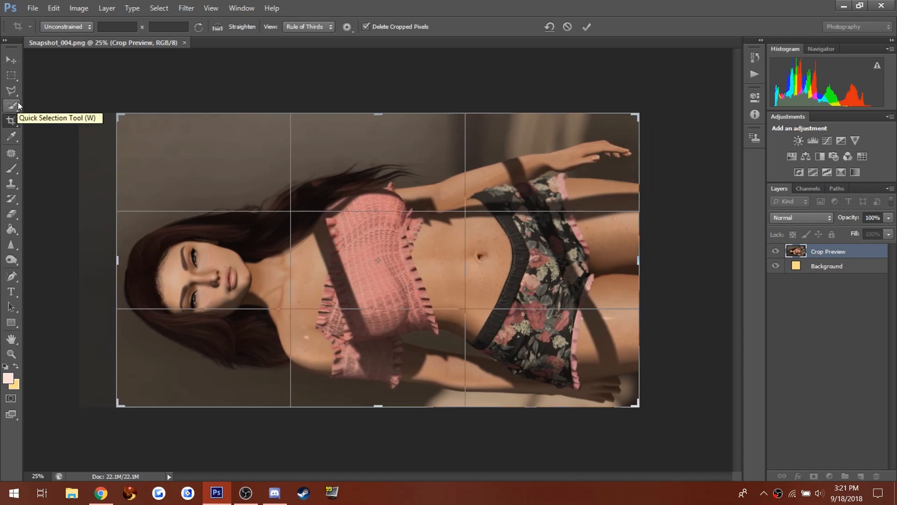
click(58, 26)
click(58, 26)
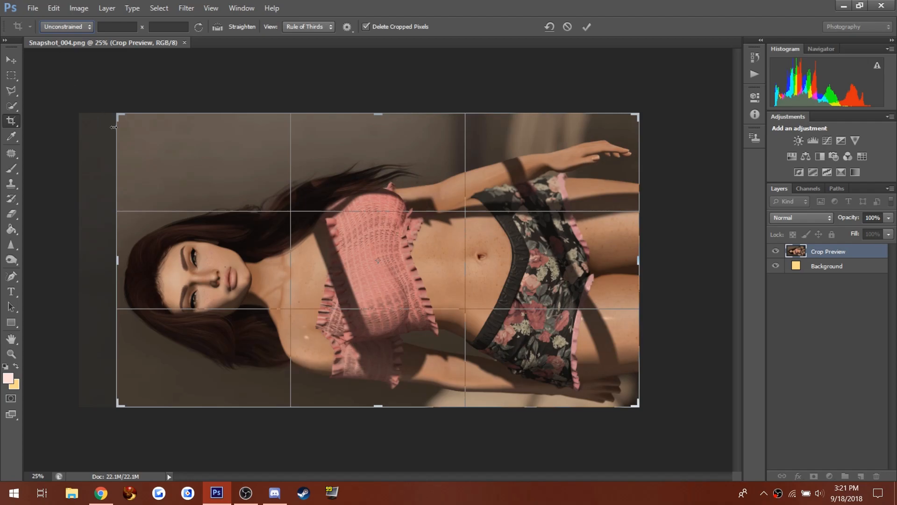
Rotate the image slightly within the crop, narrow the crop frame along its long sides, and apply the crop.
drag(59, 93, 37, 95)
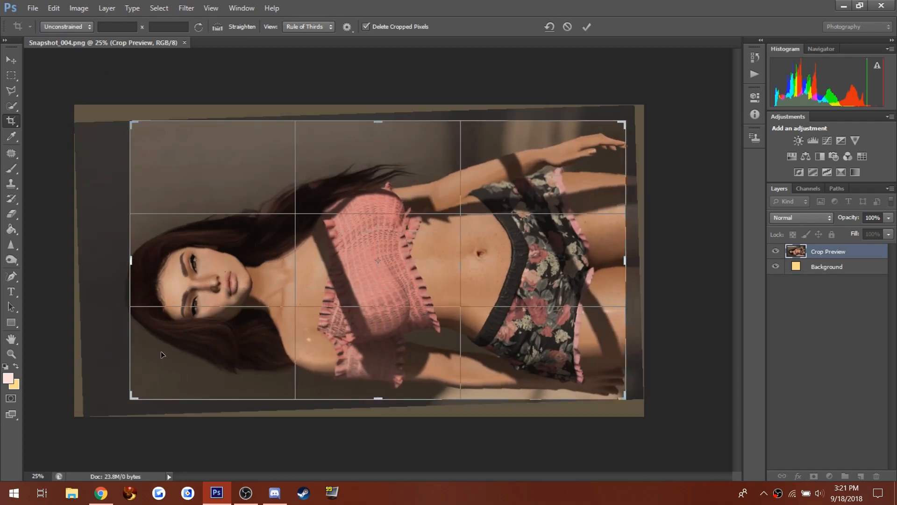
drag(373, 121, 378, 130)
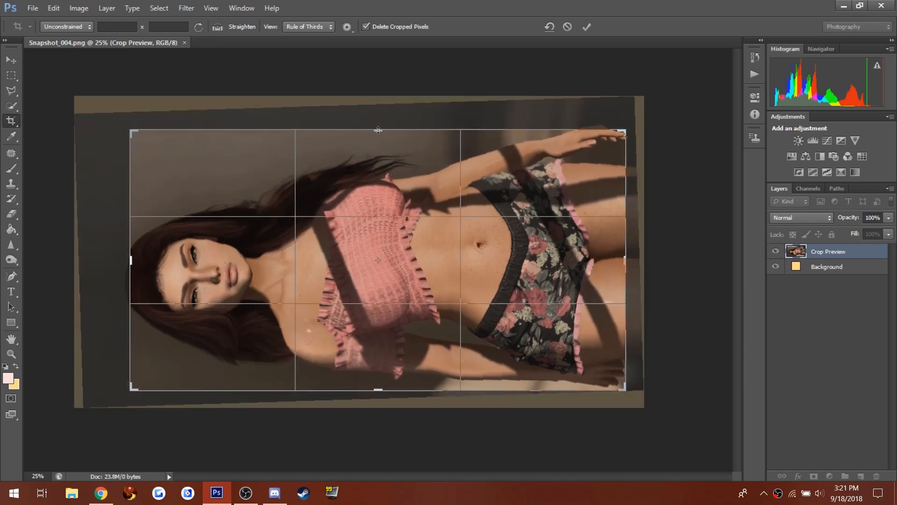
drag(64, 126, 74, 121)
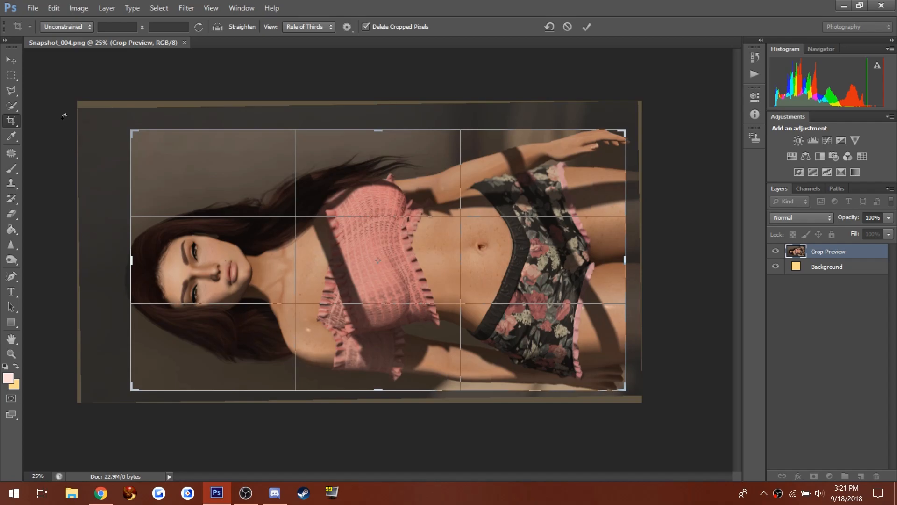
click(587, 26)
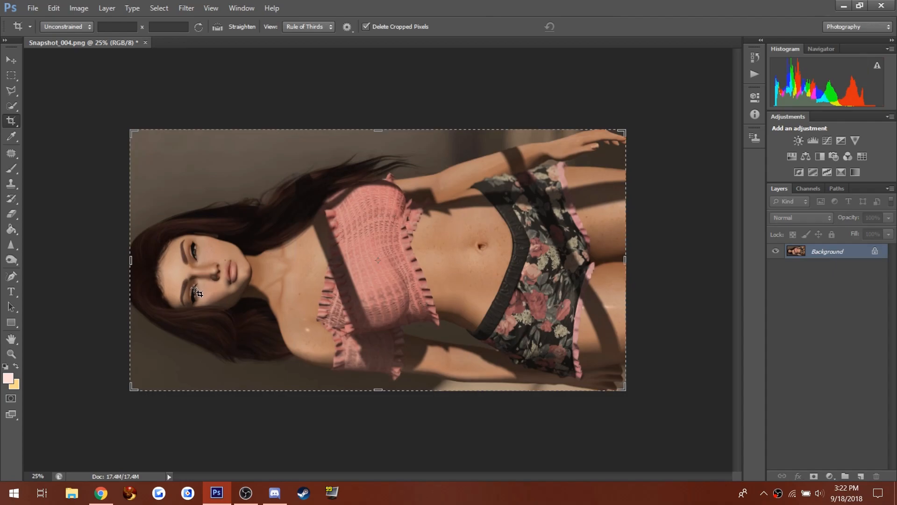
Resize the image to a width of 5000 pixels with constrained proportions.
click(76, 8)
click(84, 92)
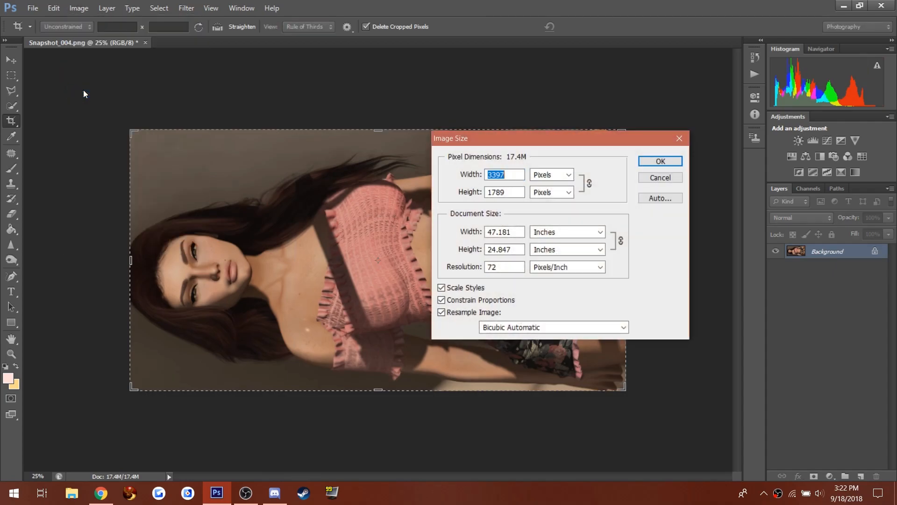
text(5000)
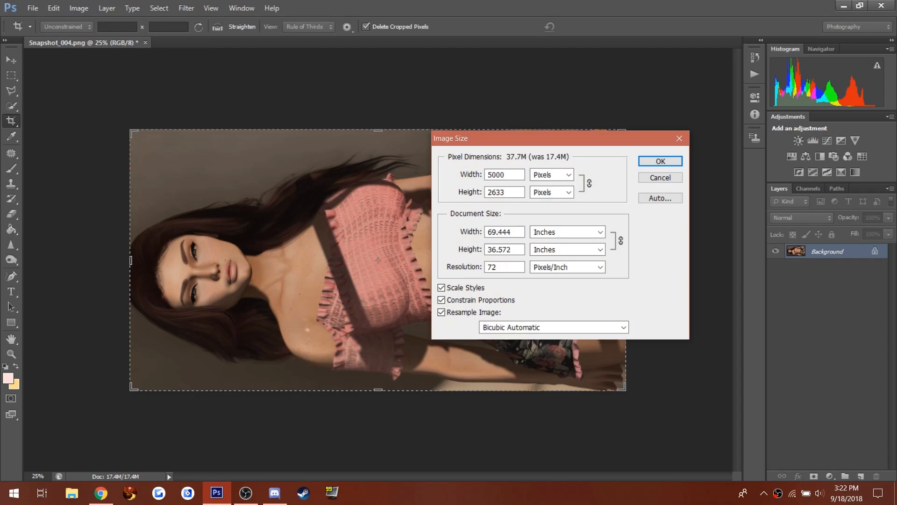
key(Return)
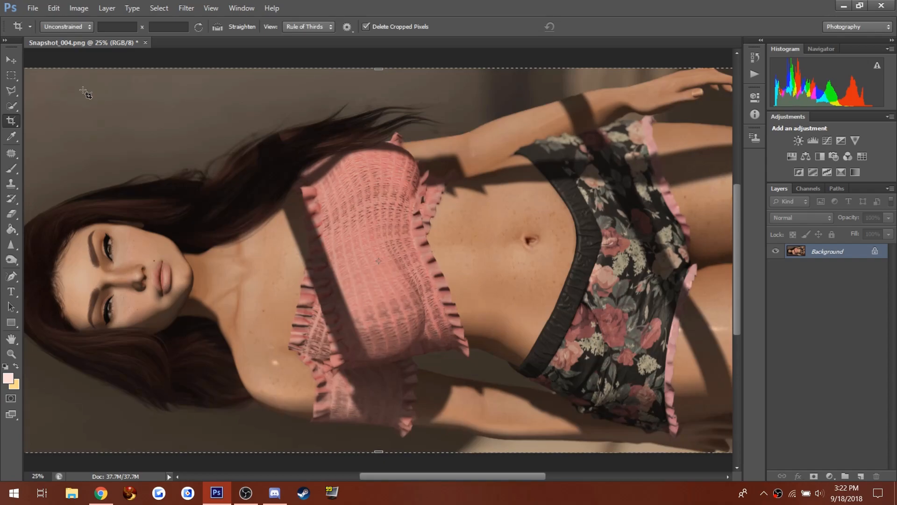
Inspect the enlarged image's detail around the mouth and chin up close, and return to viewing the whole picture.
click(11, 353)
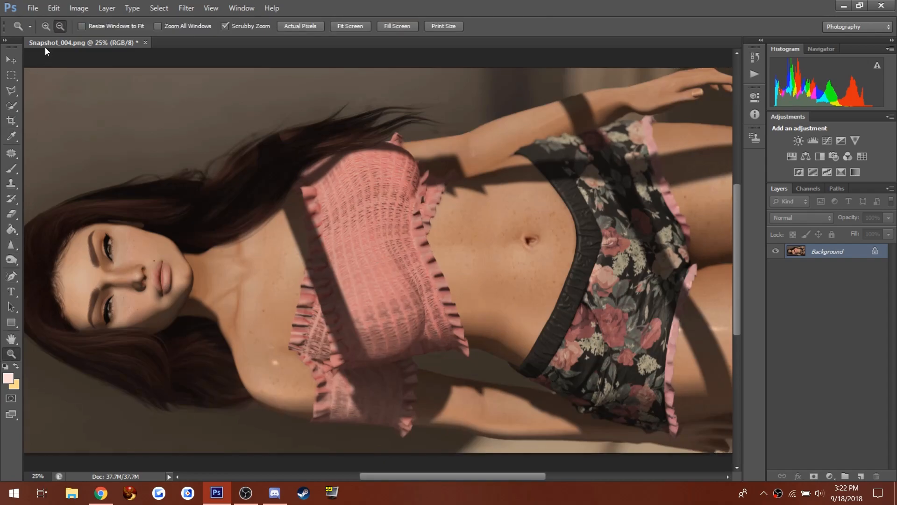
click(46, 27)
click(151, 309)
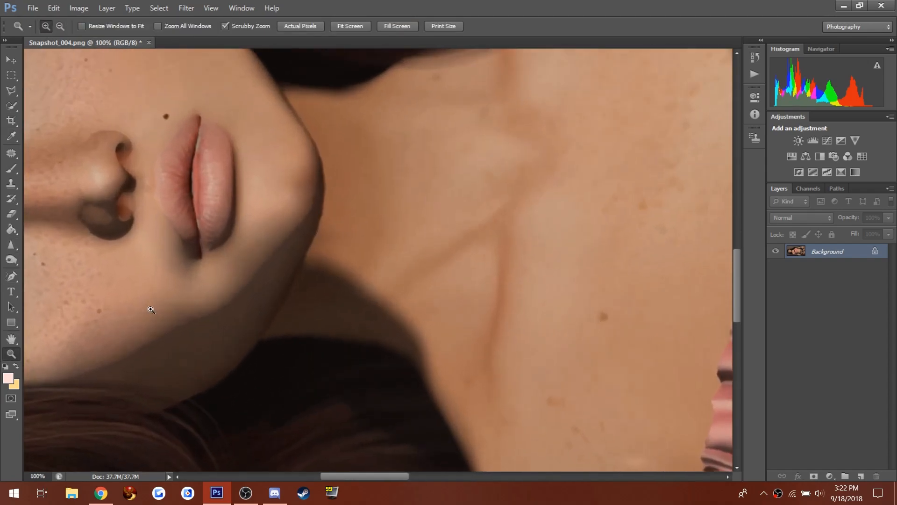
click(150, 309)
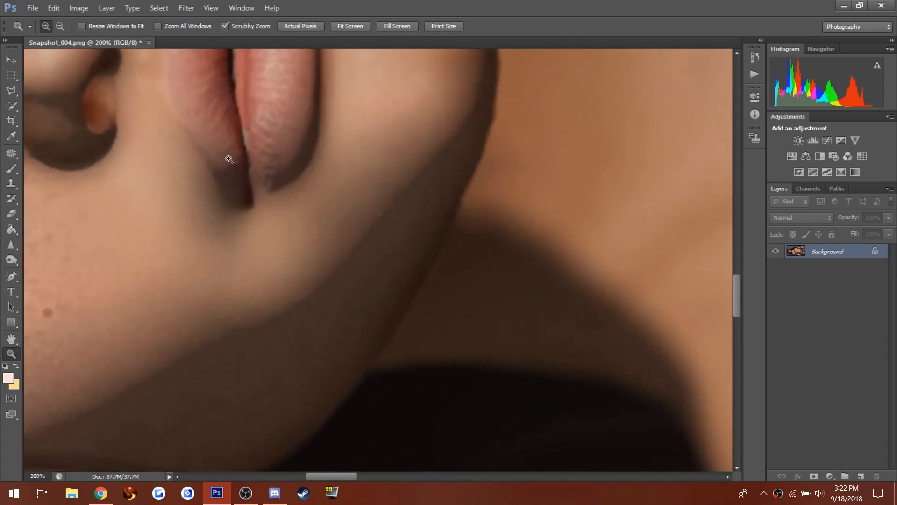
click(60, 26)
click(135, 133)
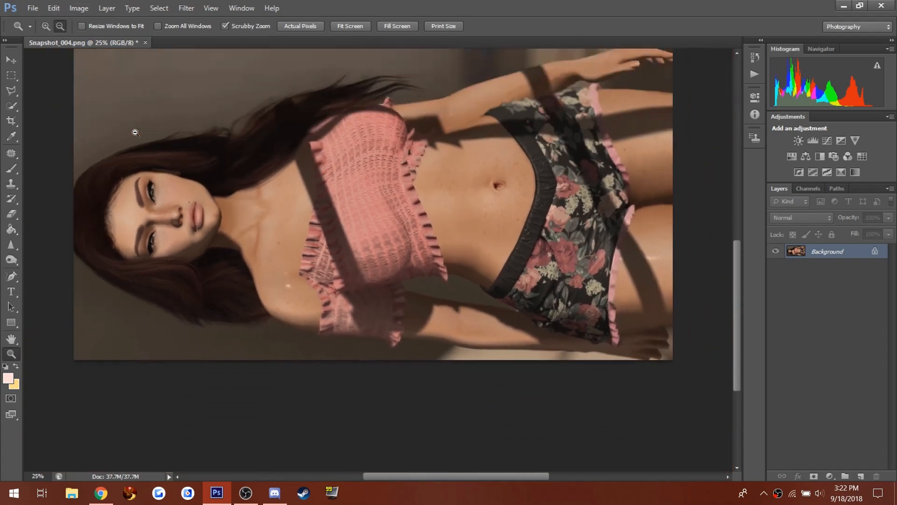
click(136, 132)
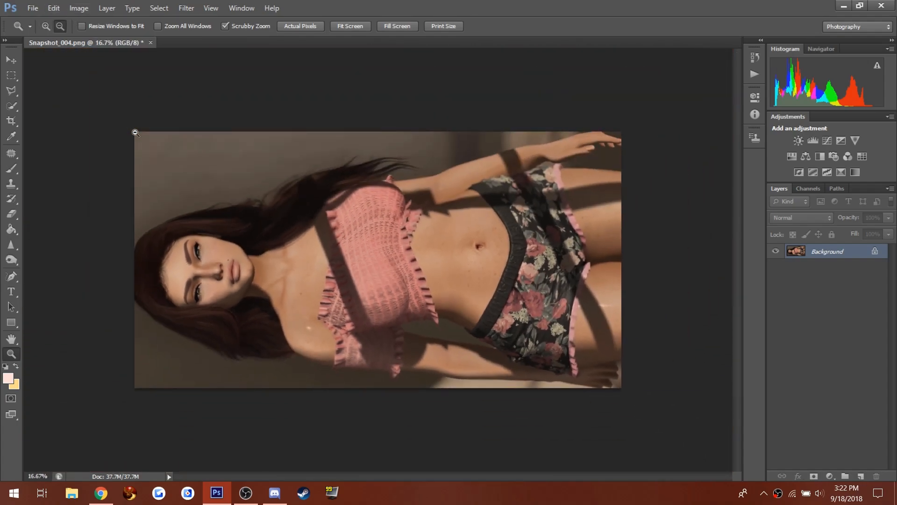
Rotate the whole image 90° clockwise so the portrait stands upright.
click(71, 10)
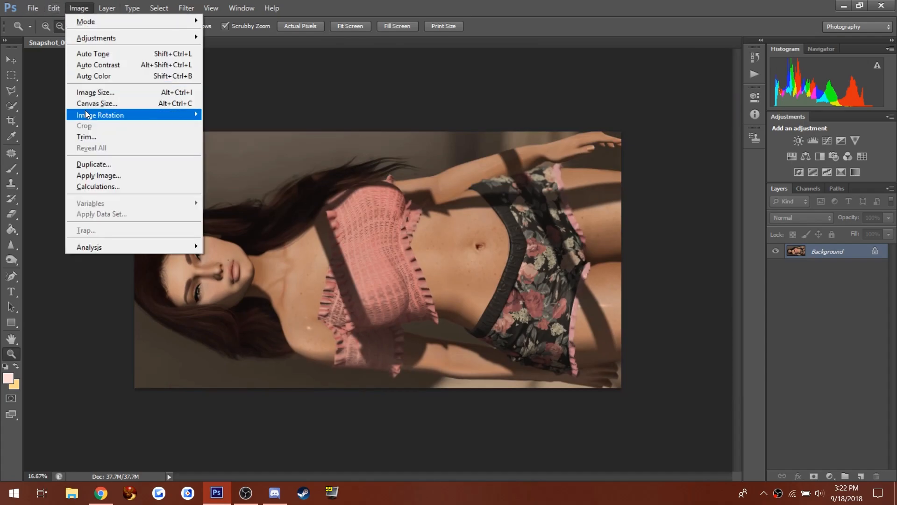
mouse_move(165, 114)
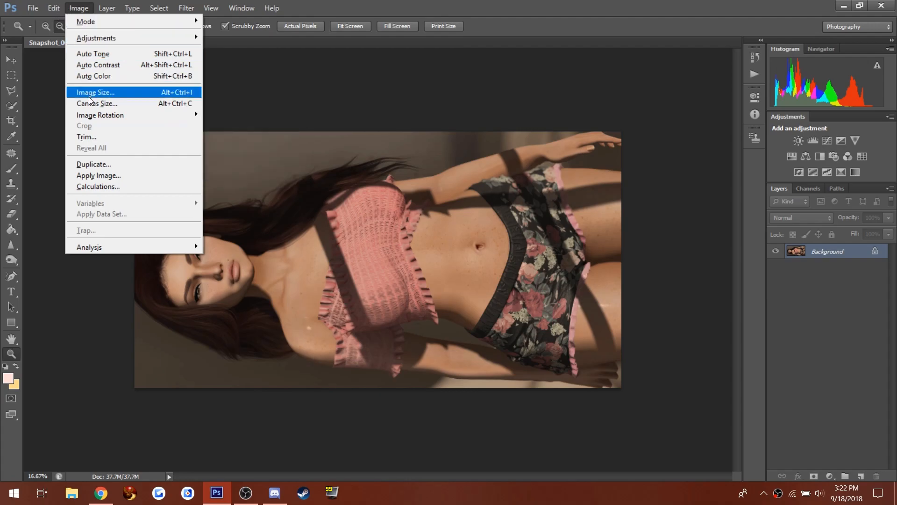
mouse_move(100, 117)
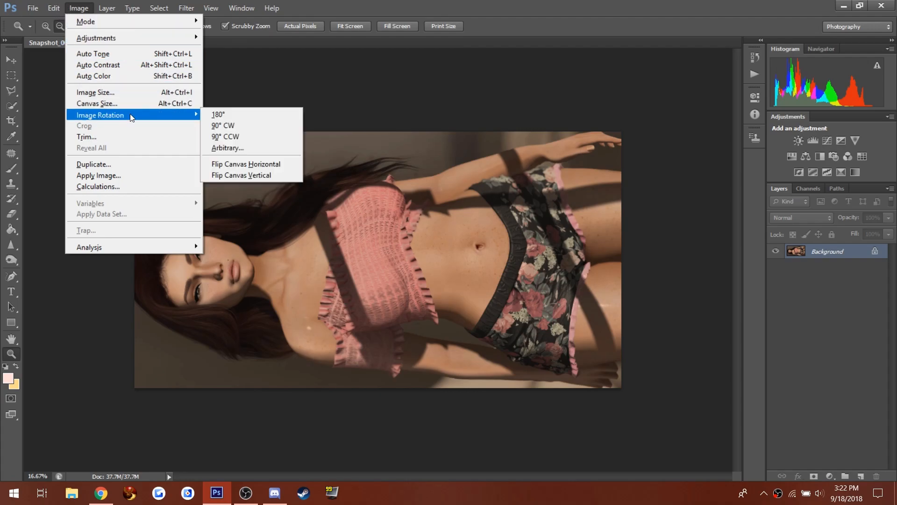
click(224, 126)
Examine the upright portrait from the head down to the thighs, looking closer at the face, skin and shadows.
scroll(238, 156, down, 3)
scroll(239, 158, up, 3)
scroll(238, 156, up, 3)
scroll(238, 156, down, 3)
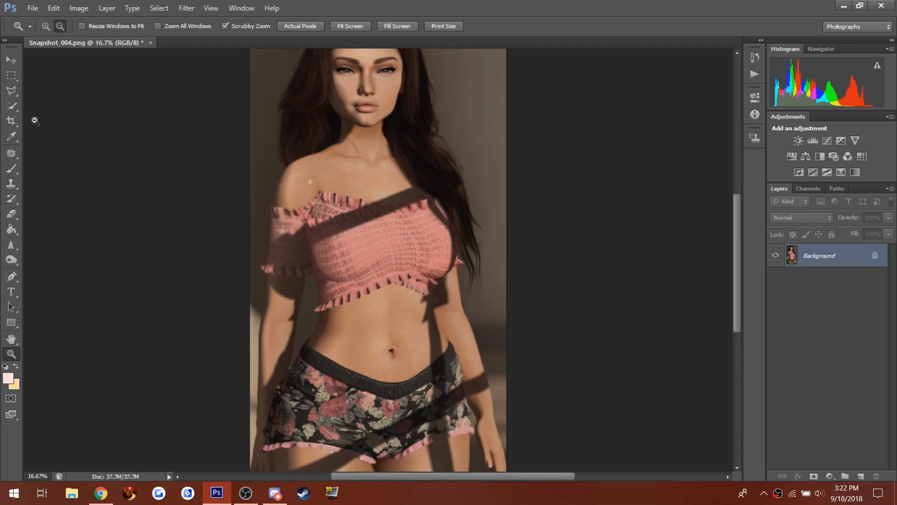
scroll(156, 147, down, 2)
scroll(156, 146, up, 3)
scroll(156, 146, down, 3)
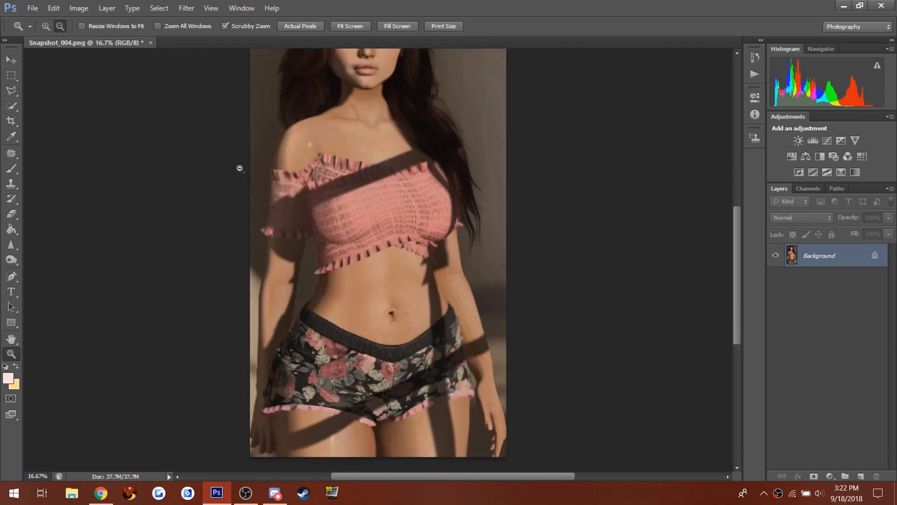
alt+click(235, 169)
click(45, 26)
click(361, 130)
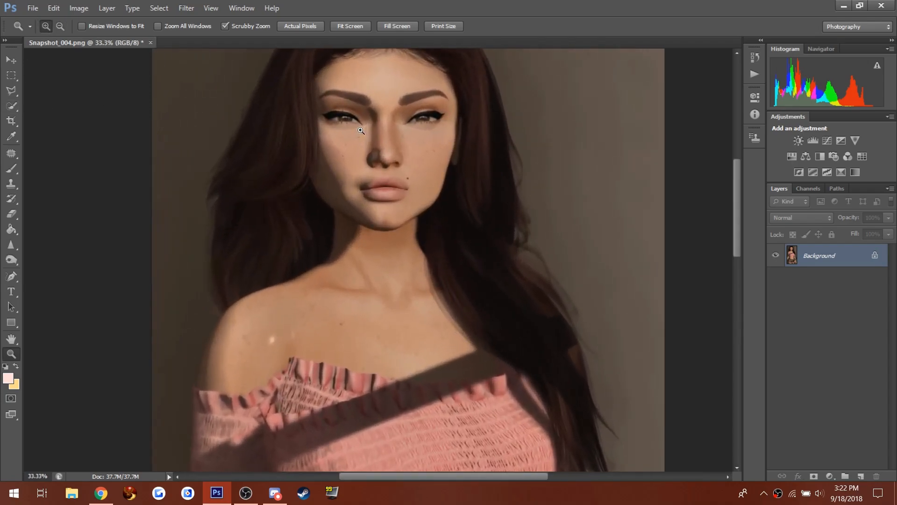
scroll(360, 130, down, 10)
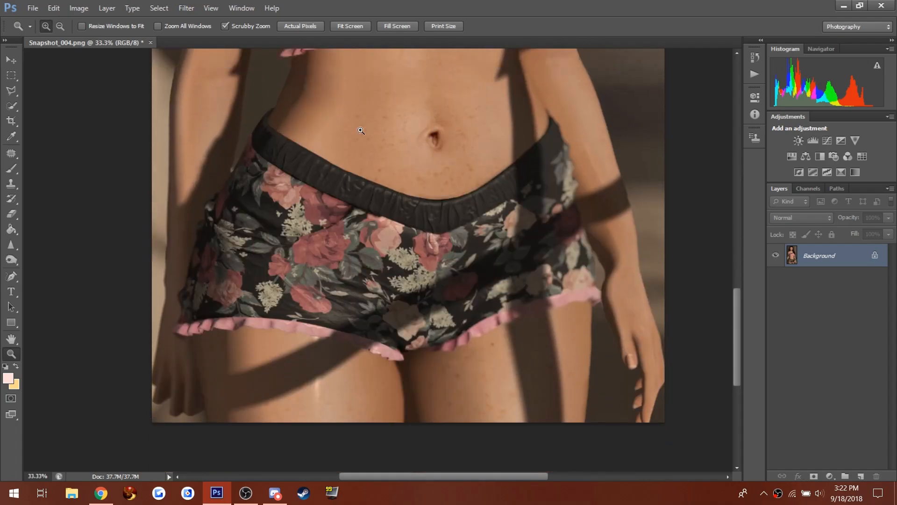
scroll(361, 130, up, 10)
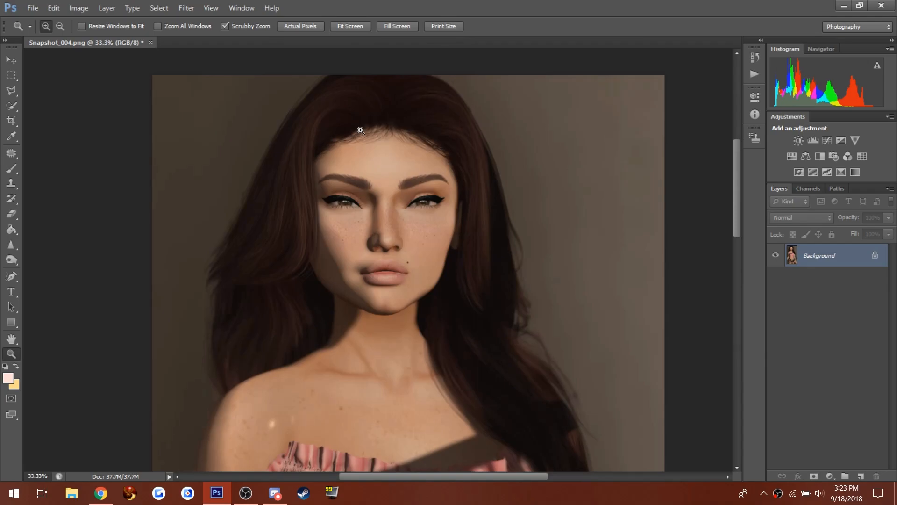
Duplicate the Background layer and rename the copy "first layer".
key(ctrl+j)
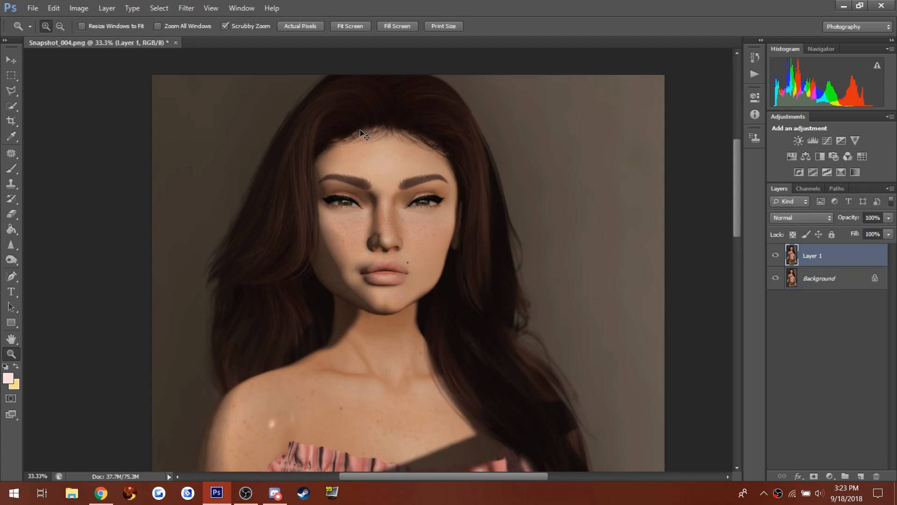
double_click(813, 257)
key(Return)
Add a new blank layer above "first layer".
click(861, 477)
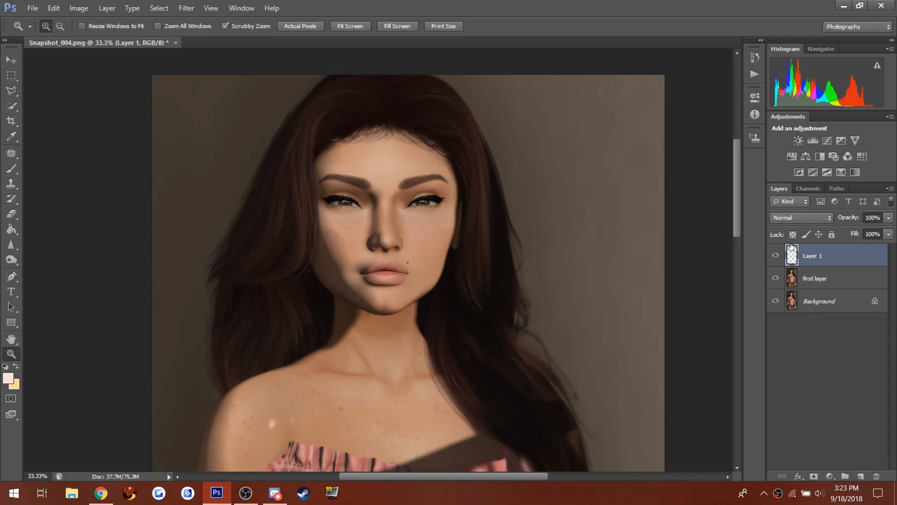
Delete the blank layer above "first layer".
right_click(813, 255)
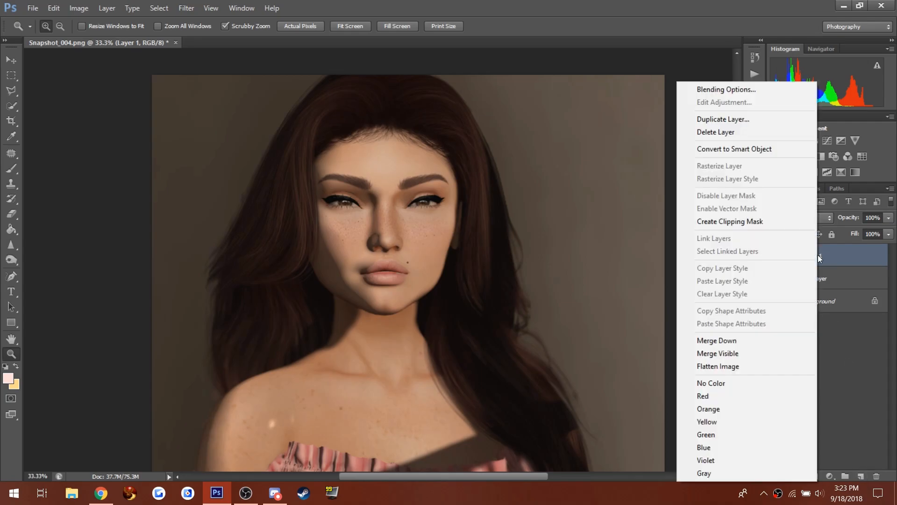
click(705, 132)
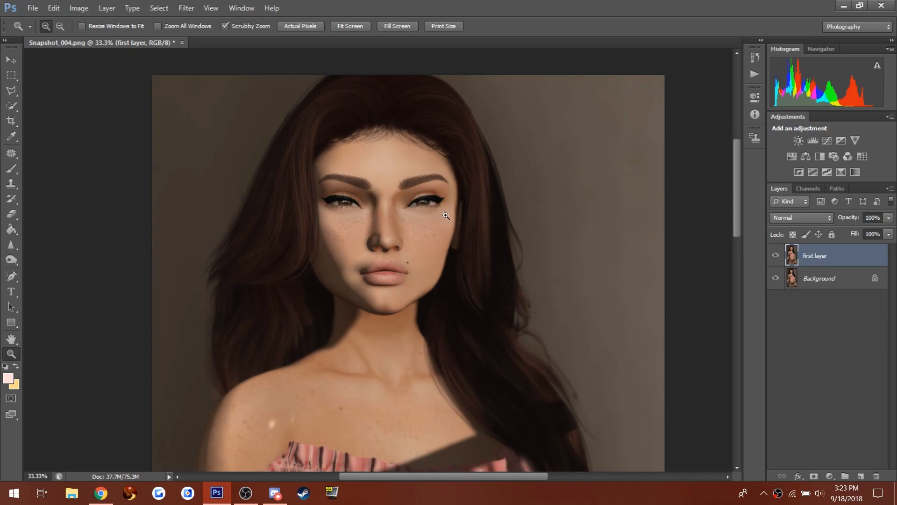
Darken the forehead, cheek edges and nose of the portrait using the Burn tool on Midtones at 21% exposure.
scroll(446, 215, down, 10)
scroll(446, 216, up, 9)
scroll(446, 216, up, 1)
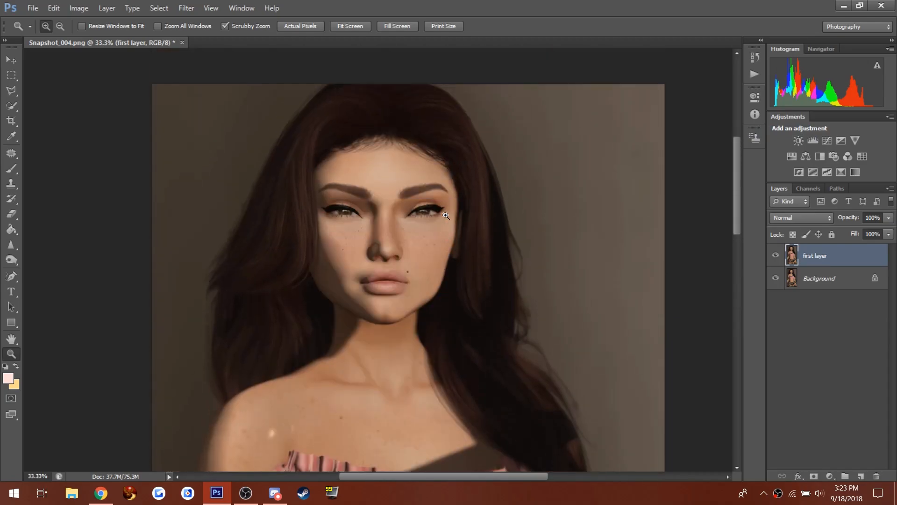
click(12, 260)
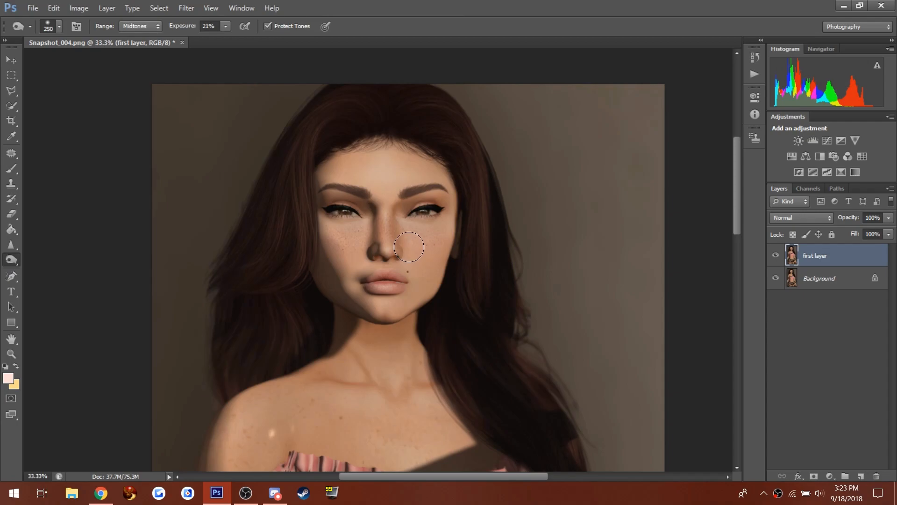
click(128, 26)
click(128, 27)
mouse_move(420, 161)
mouse_down()
mouse_move(451, 188)
mouse_move(390, 133)
mouse_move(422, 151)
mouse_move(449, 186)
mouse_move(436, 163)
mouse_move(451, 208)
mouse_move(453, 192)
mouse_move(456, 241)
mouse_move(461, 220)
mouse_move(449, 278)
mouse_move(464, 204)
mouse_move(439, 286)
mouse_move(458, 184)
mouse_move(416, 136)
mouse_move(344, 135)
mouse_move(316, 170)
mouse_move(328, 164)
mouse_move(307, 187)
mouse_move(371, 146)
mouse_move(333, 176)
mouse_move(352, 144)
mouse_move(305, 232)
mouse_move(319, 172)
mouse_move(317, 284)
mouse_move(301, 237)
mouse_move(317, 290)
mouse_move(318, 278)
mouse_move(359, 347)
mouse_move(373, 343)
mouse_move(357, 335)
mouse_move(338, 344)
mouse_move(351, 364)
mouse_move(322, 362)
mouse_move(270, 381)
mouse_move(297, 370)
mouse_move(245, 395)
mouse_move(293, 370)
mouse_move(232, 405)
mouse_move(251, 388)
mouse_move(232, 412)
mouse_move(286, 357)
mouse_move(319, 355)
mouse_move(320, 308)
mouse_up()
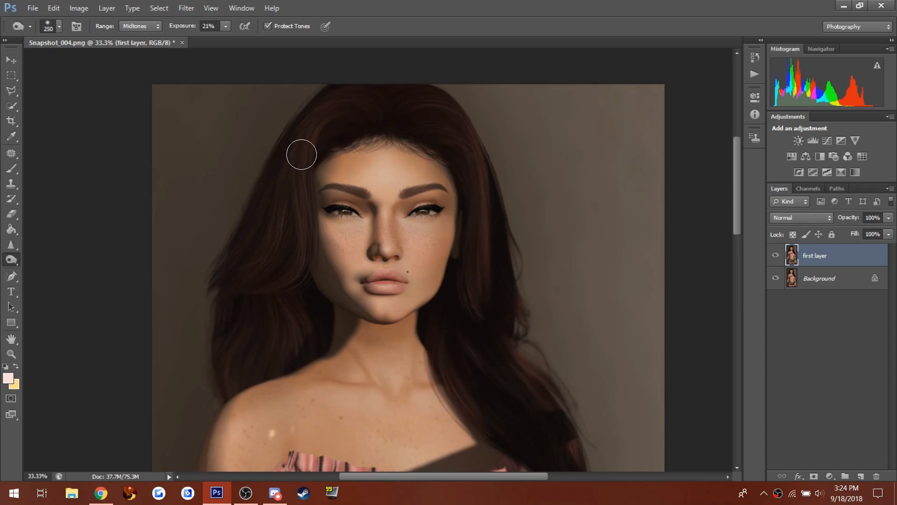
mouse_move(367, 220)
mouse_down()
mouse_move(346, 239)
mouse_move(353, 229)
mouse_move(378, 235)
mouse_up()
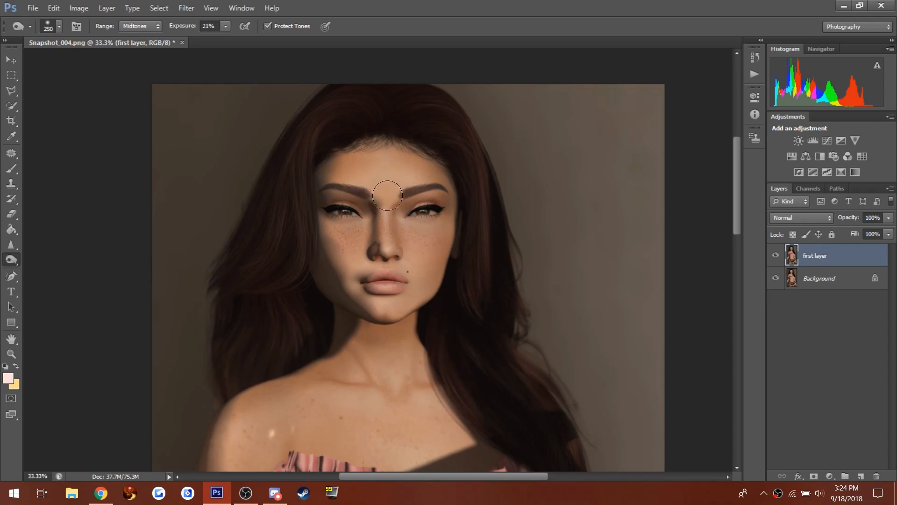
scroll(331, 285, down, 2)
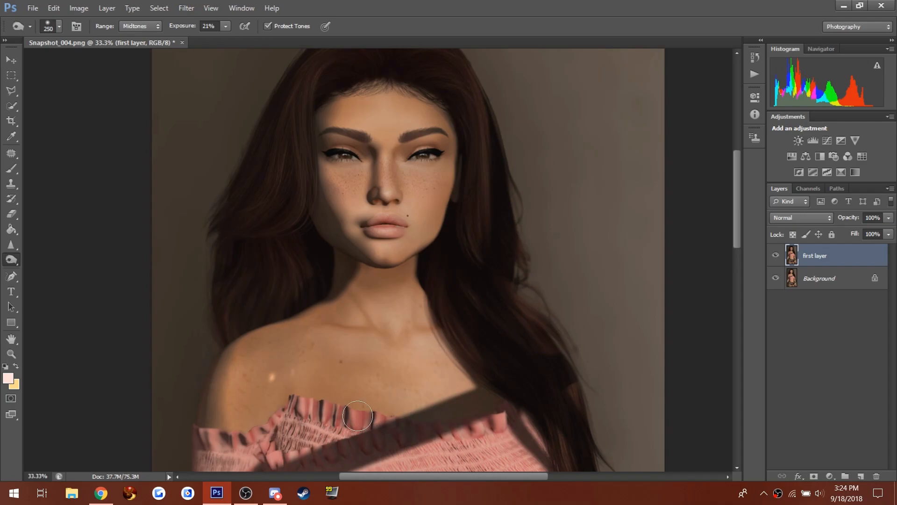
Undo the last burn stroke and set the Burn tool's exposure to 13%.
scroll(226, 436, down, 10)
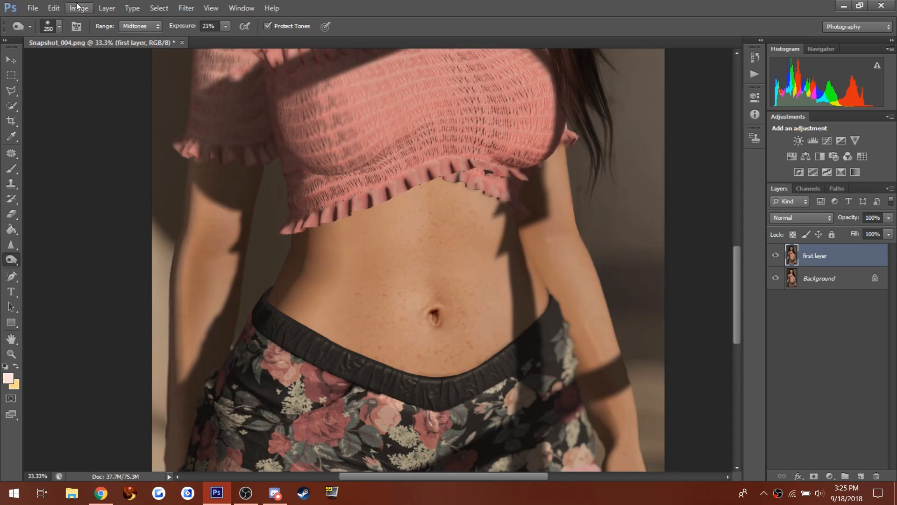
click(55, 9)
click(103, 47)
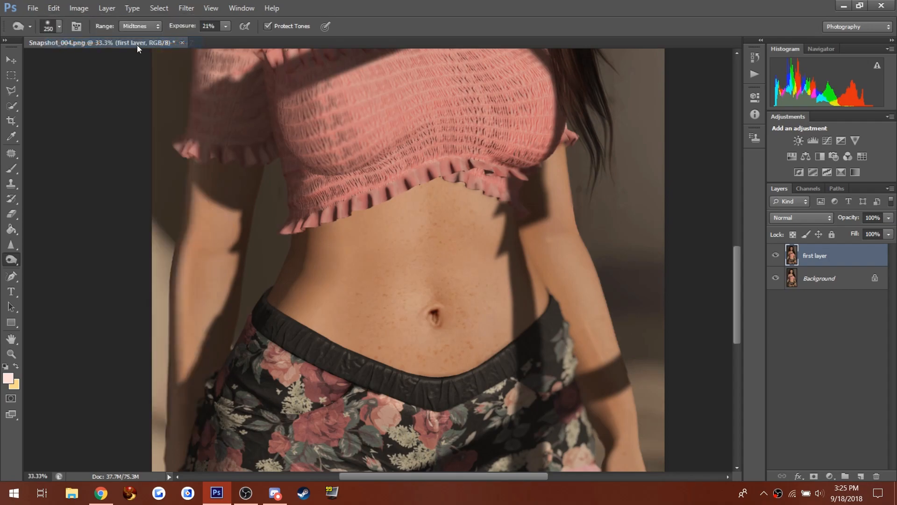
click(225, 26)
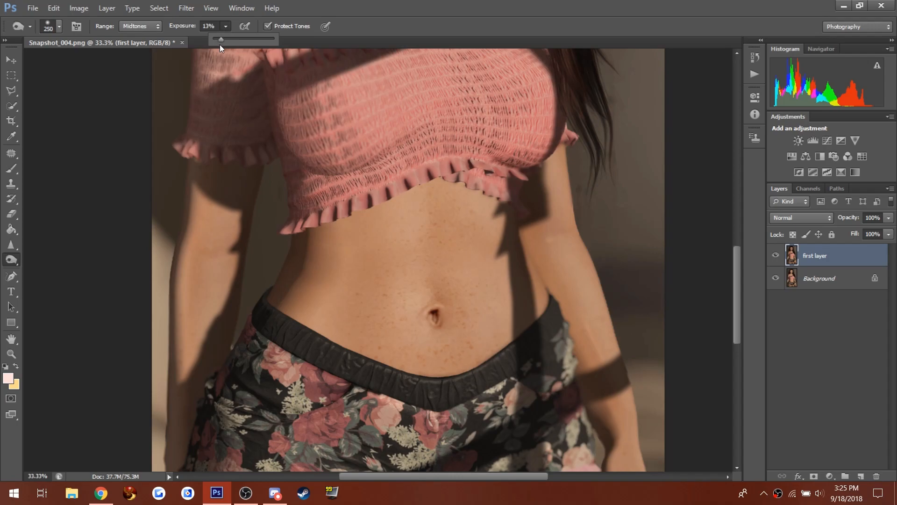
Burn the shading along both arms and across the midriff with the 250-pixel brush.
mouse_move(214, 192)
mouse_down()
mouse_move(197, 308)
mouse_move(183, 248)
mouse_up()
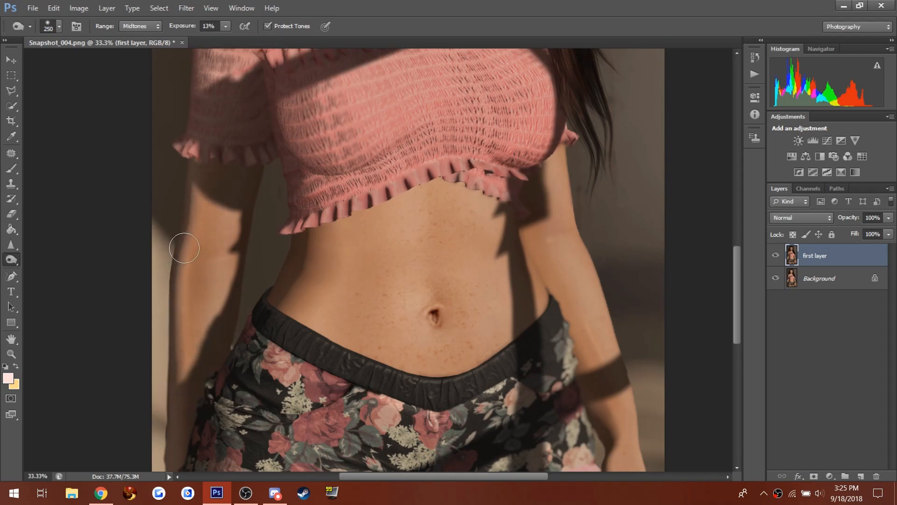
mouse_move(357, 307)
mouse_down()
mouse_move(390, 363)
mouse_move(426, 360)
mouse_move(366, 260)
mouse_move(394, 361)
mouse_move(457, 352)
mouse_move(479, 316)
mouse_move(442, 216)
mouse_move(470, 360)
mouse_move(407, 385)
mouse_move(522, 318)
mouse_move(419, 387)
mouse_move(446, 409)
mouse_move(414, 341)
mouse_move(552, 272)
mouse_move(538, 217)
mouse_move(544, 236)
mouse_up()
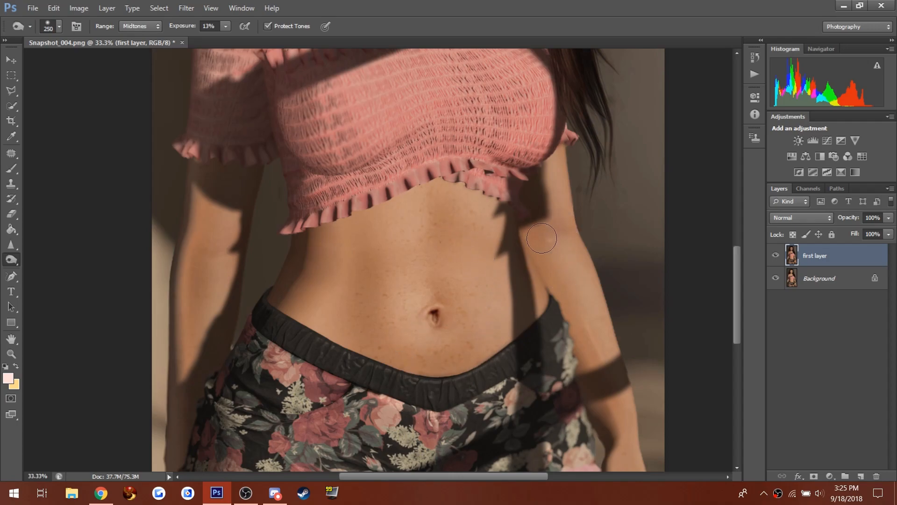
drag(544, 272, 608, 427)
scroll(605, 427, down, 3)
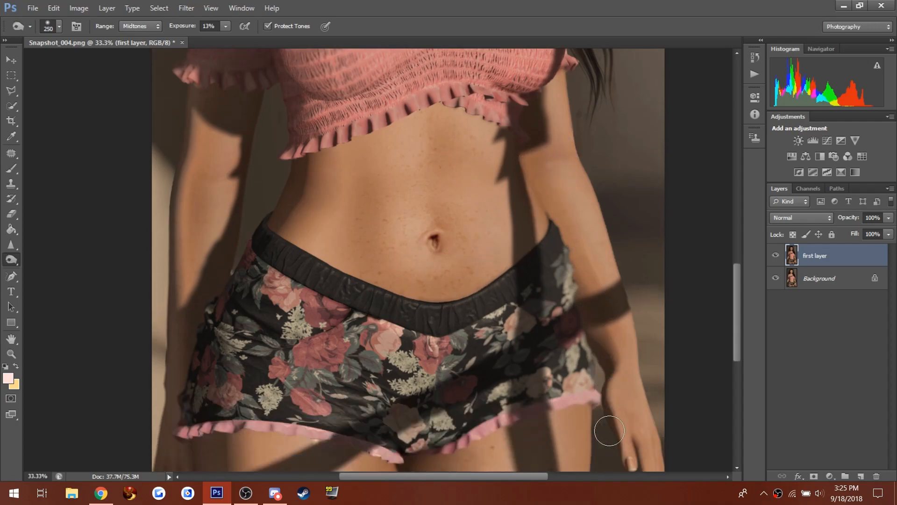
scroll(463, 389, down, 4)
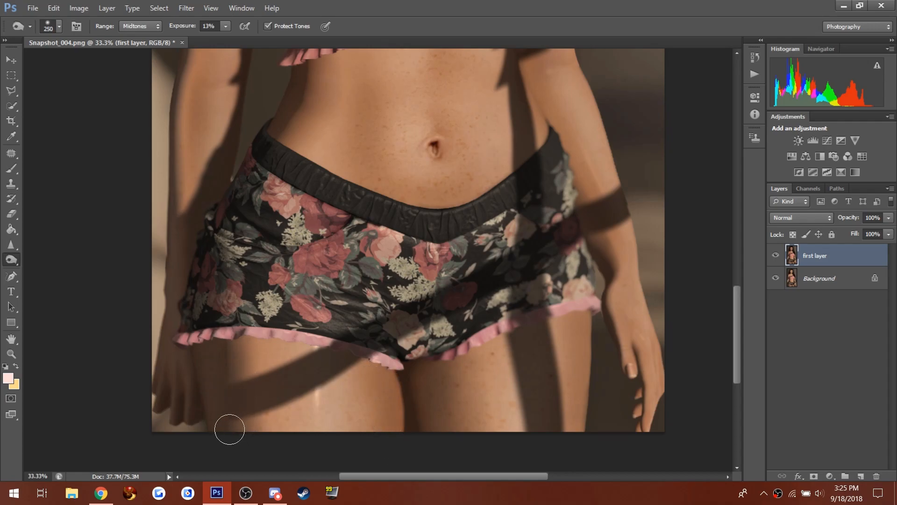
scroll(177, 299, up, 5)
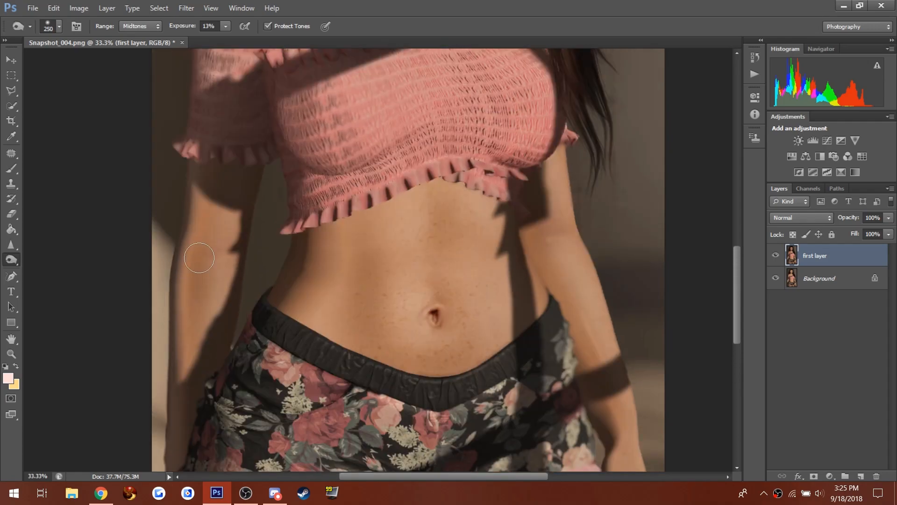
Crop the image's lower edge up to just below the hem of the floral shorts.
scroll(279, 293, down, 4)
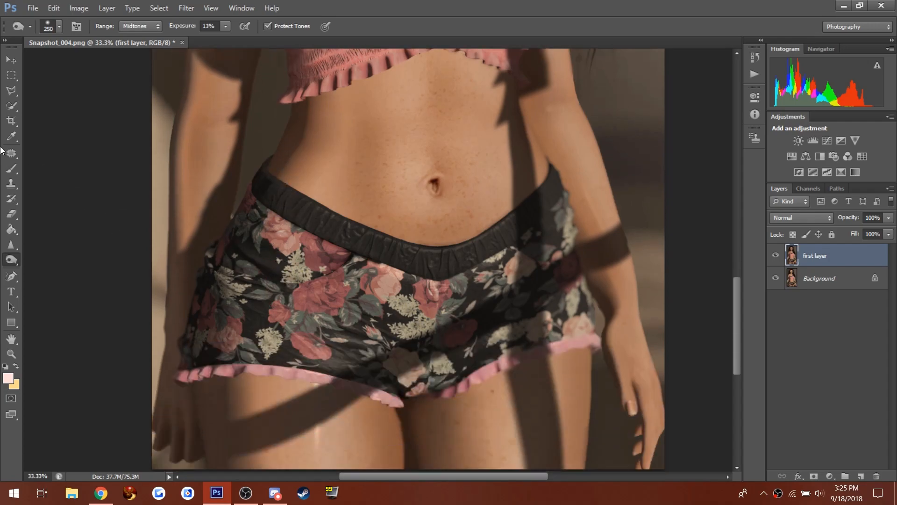
click(11, 126)
drag(407, 470, 407, 436)
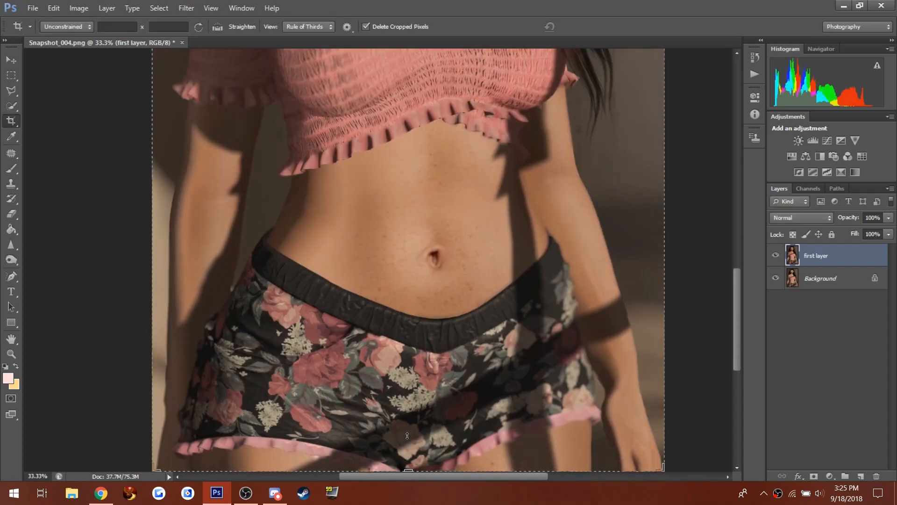
key(Return)
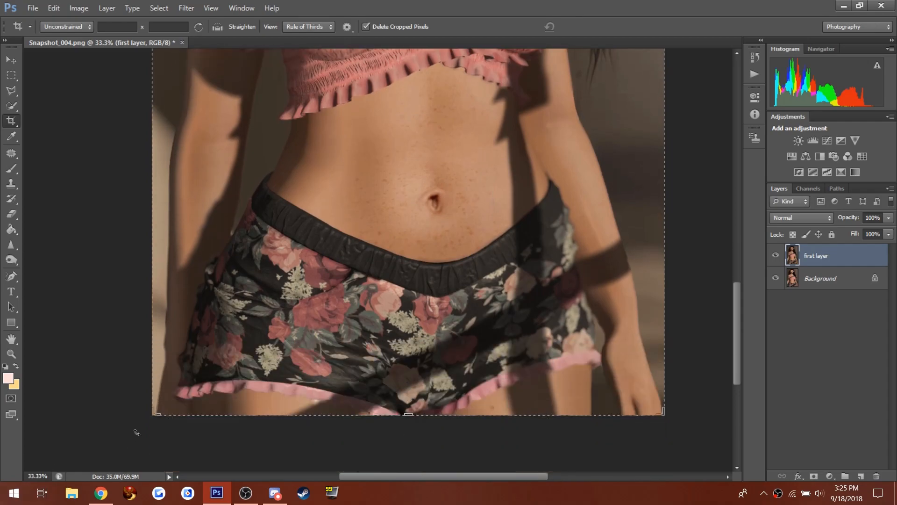
Reselect the Burn tool and check the shading over the cropped portrait from the shorts up to the face.
scroll(292, 303, up, 10)
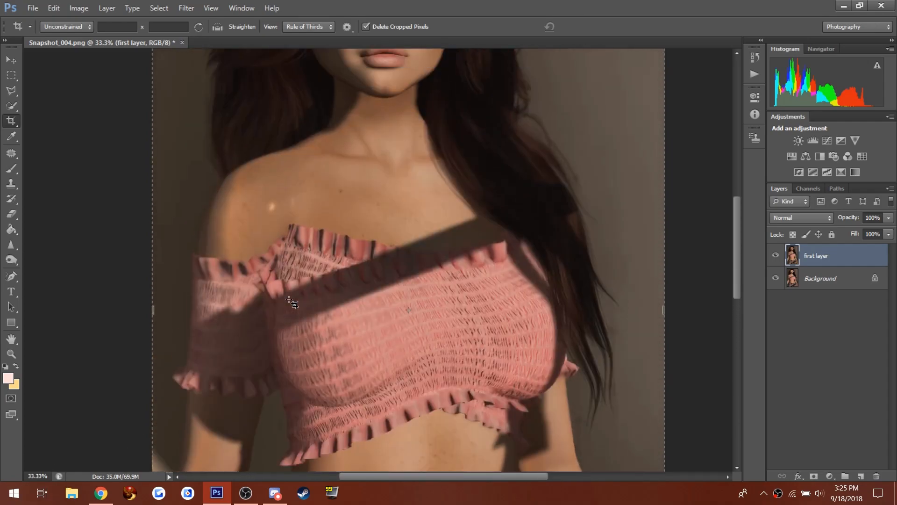
scroll(292, 304, down, 3)
scroll(292, 304, down, 4)
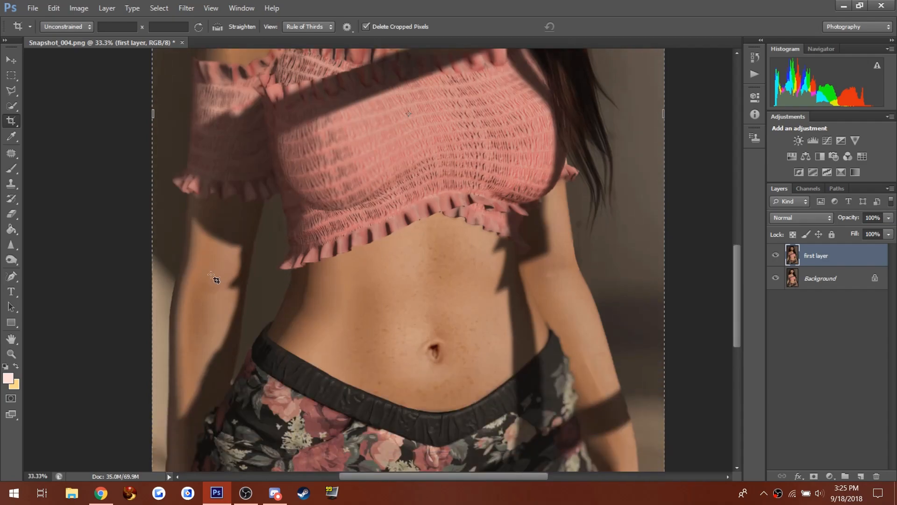
scroll(214, 278, down, 3)
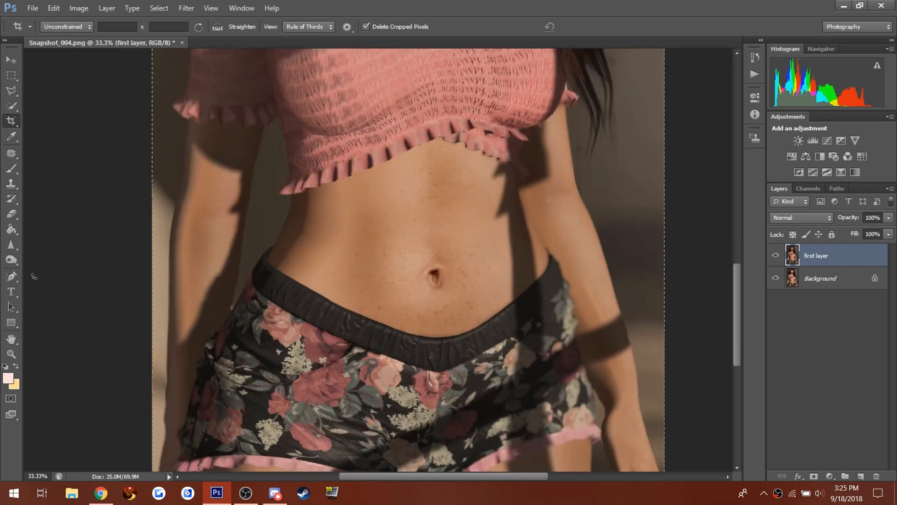
click(15, 262)
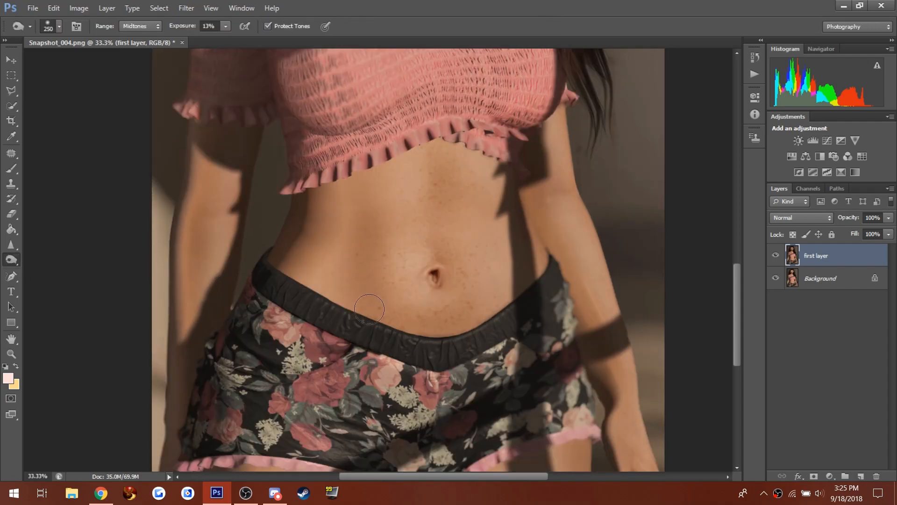
scroll(472, 326, down, 3)
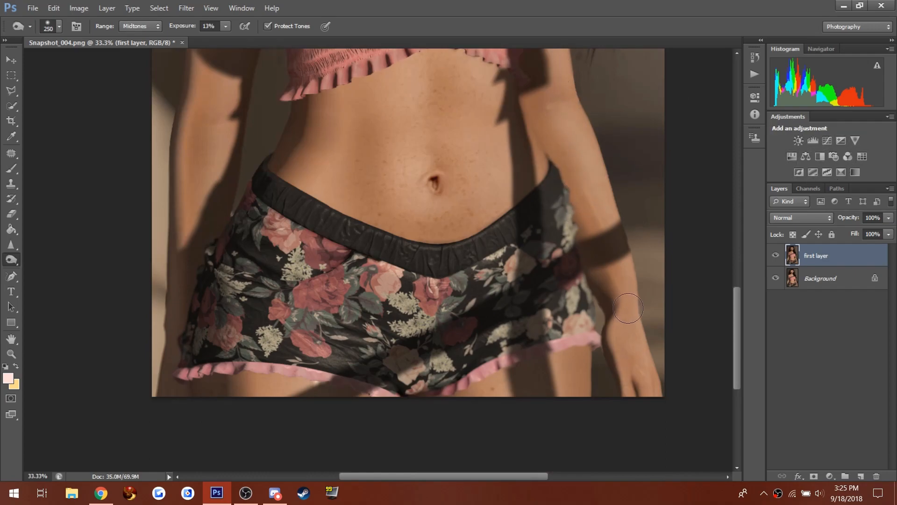
scroll(592, 359, up, 10)
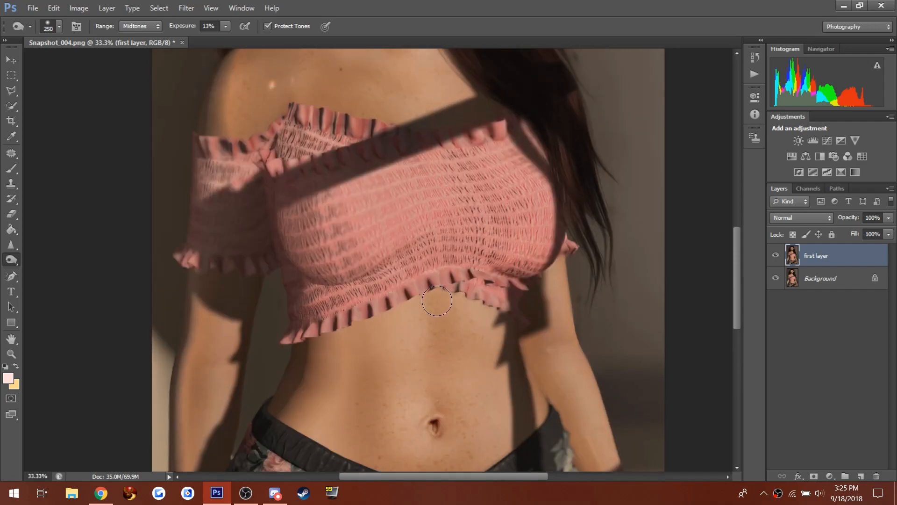
scroll(431, 301, up, 12)
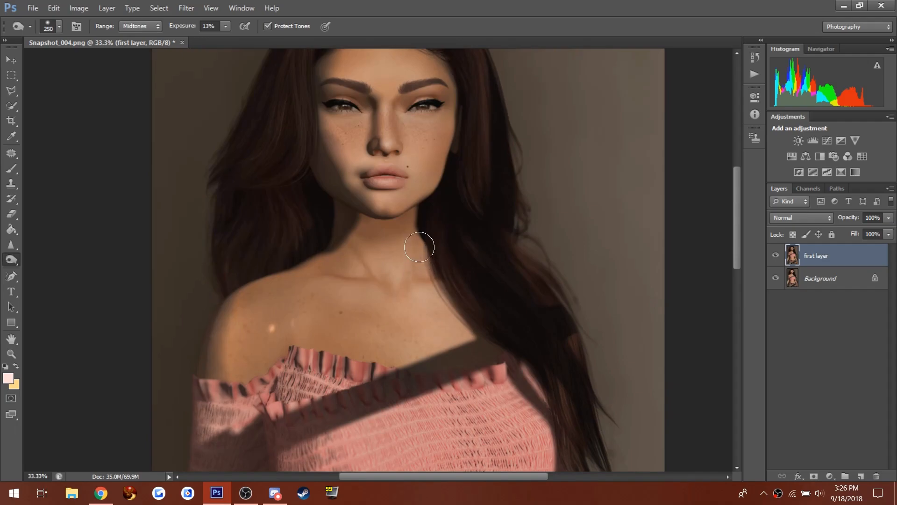
Lighten the collarbone and upper chest using the Dodge tool on Midtones at 15% exposure with a 300-pixel brush.
right_click(11, 260)
click(41, 258)
drag(359, 274, 312, 290)
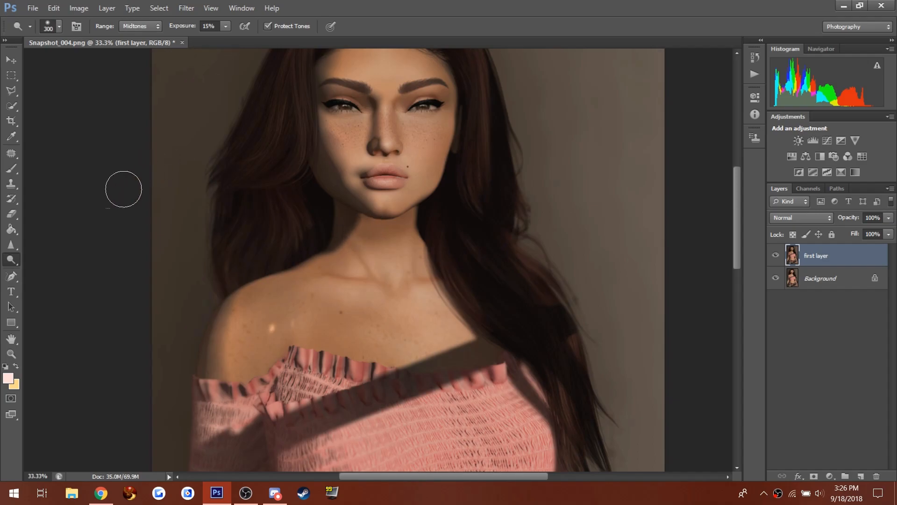
right_click(11, 260)
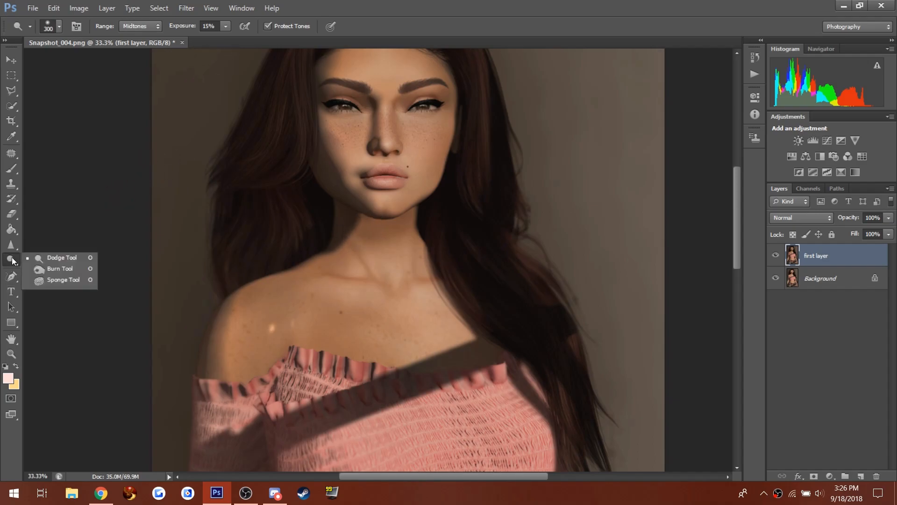
click(48, 278)
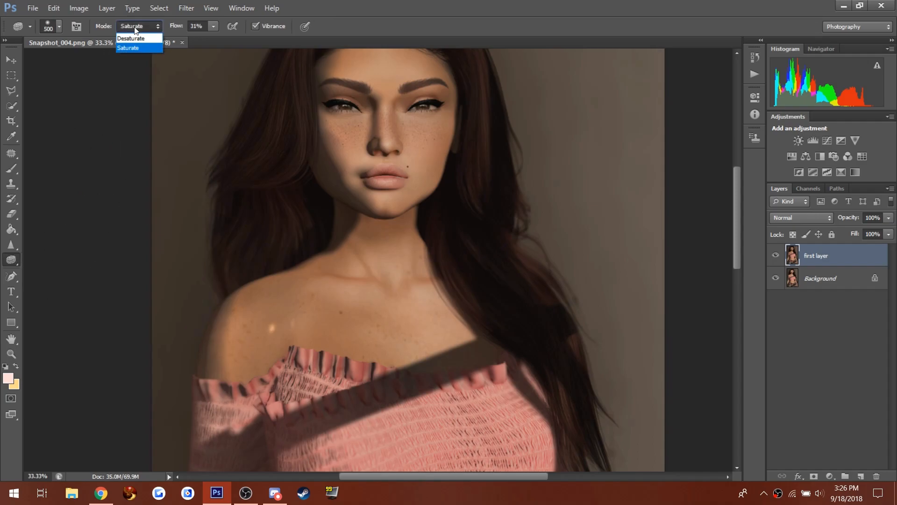
right_click(13, 259)
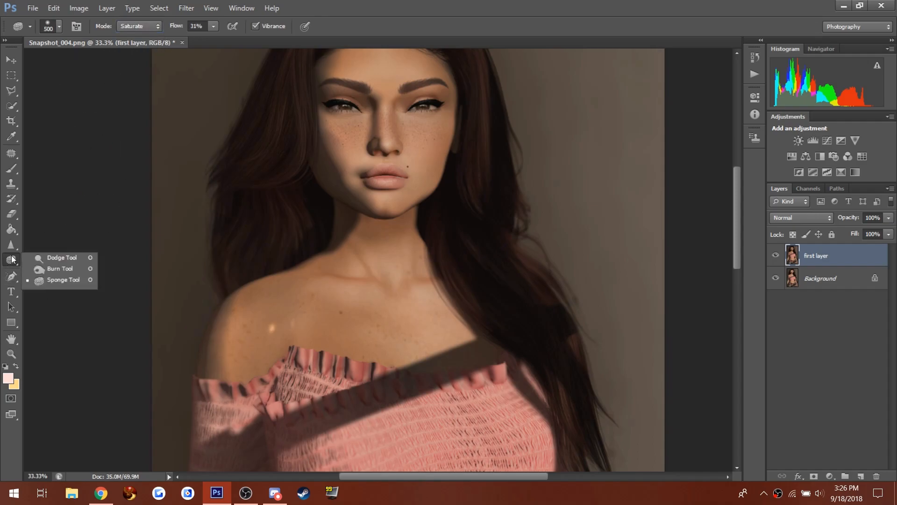
click(42, 257)
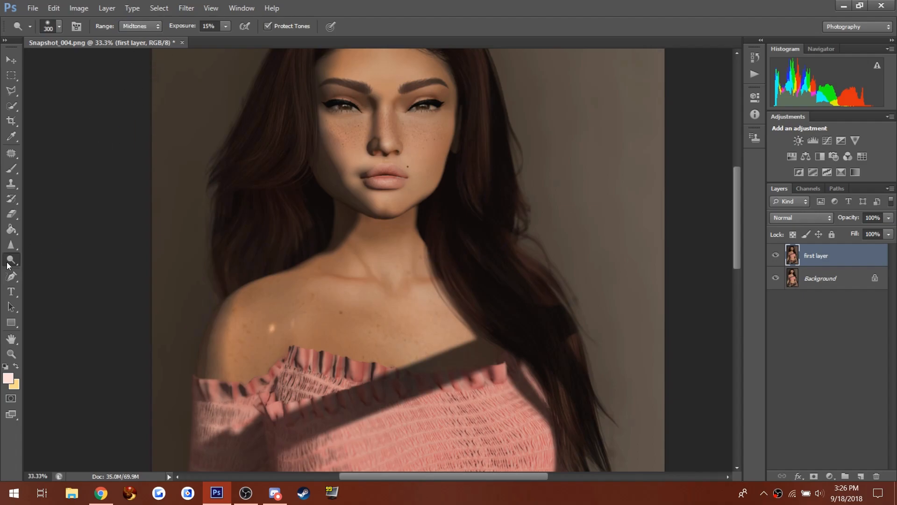
scroll(261, 128, up, 3)
click(13, 244)
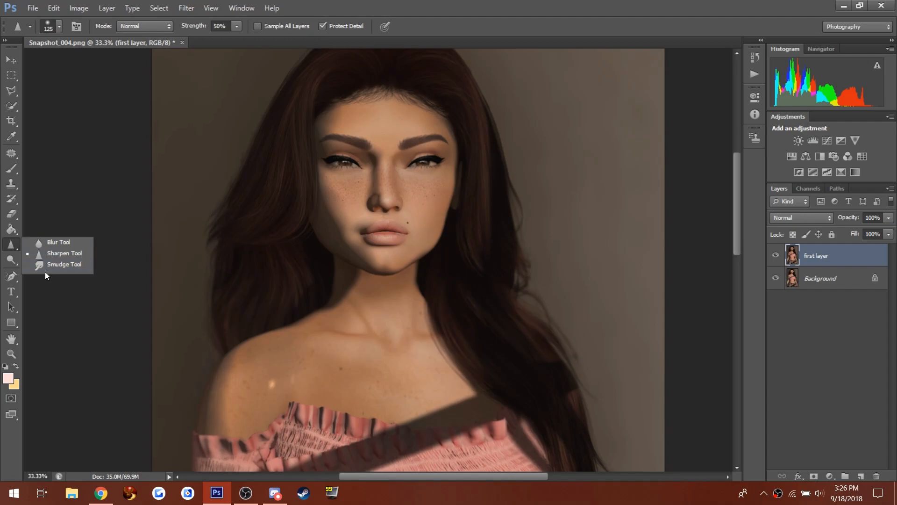
scroll(362, 346, down, 10)
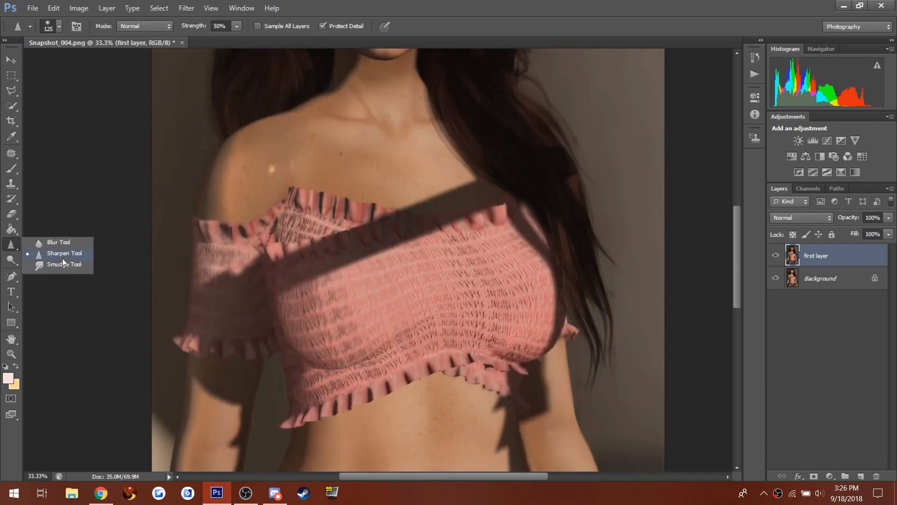
click(63, 257)
Smudge the ends of the long hair beside the pink top using the Smudge tool at 22% strength with a 100-pixel brush.
right_click(12, 247)
click(43, 268)
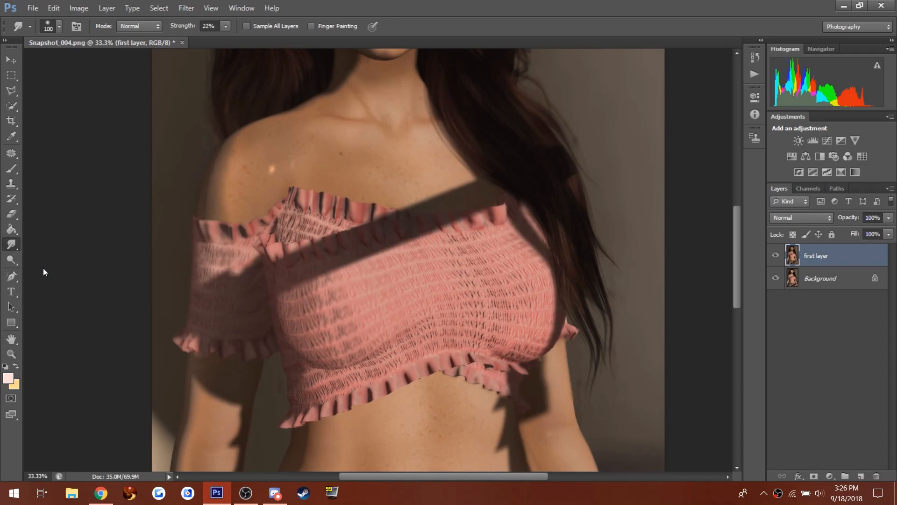
click(11, 354)
click(646, 341)
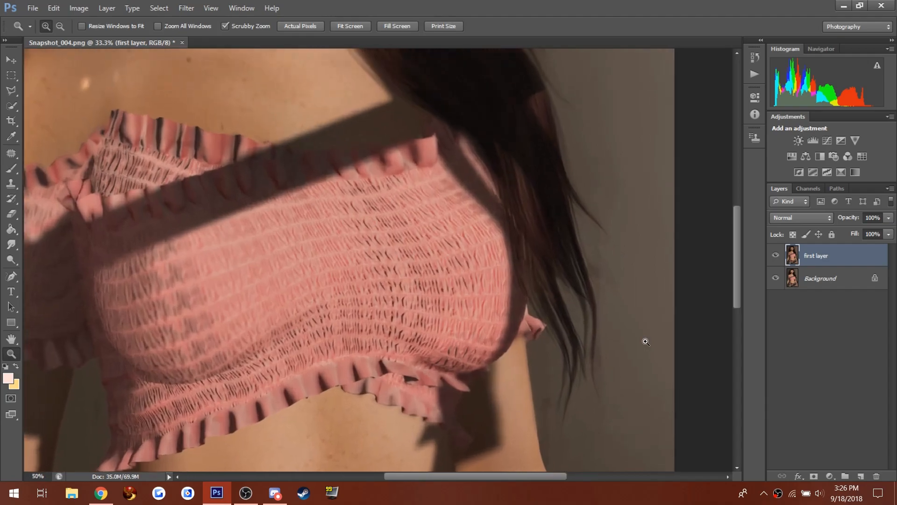
click(646, 342)
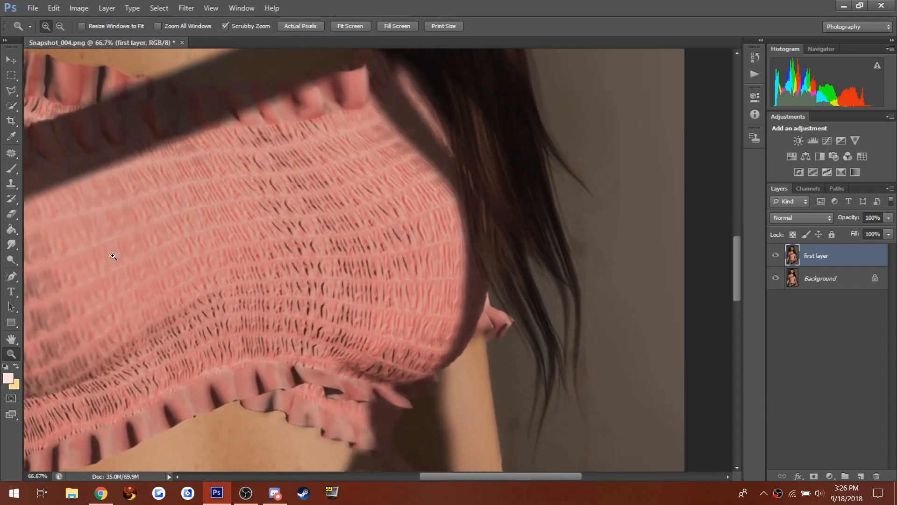
click(11, 244)
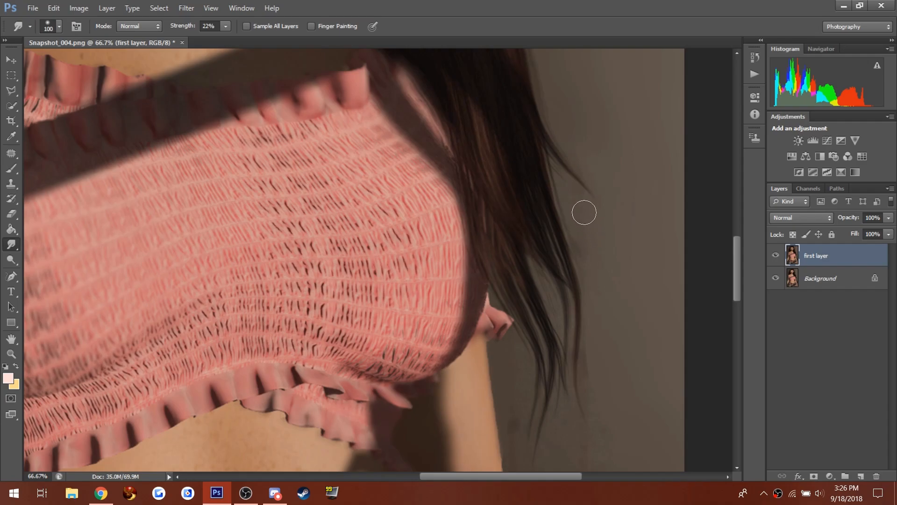
scroll(624, 312, down, 2)
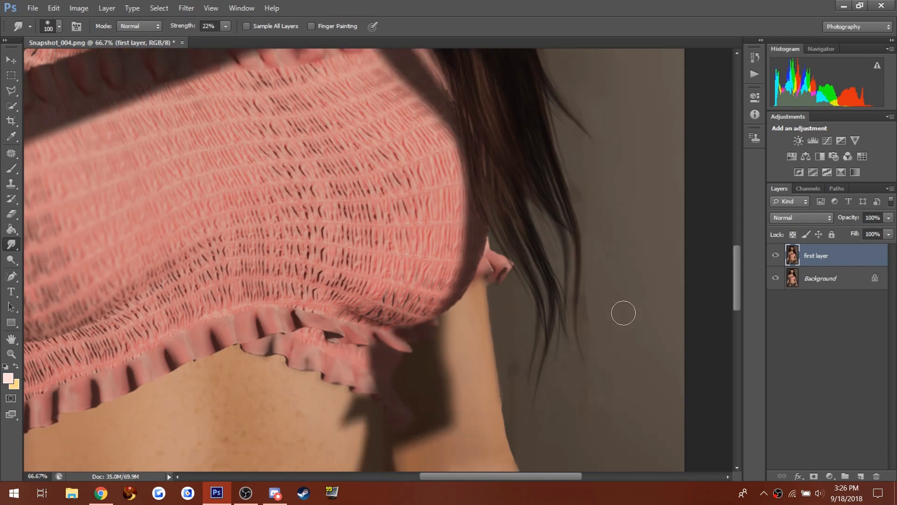
scroll(623, 313, down, 1)
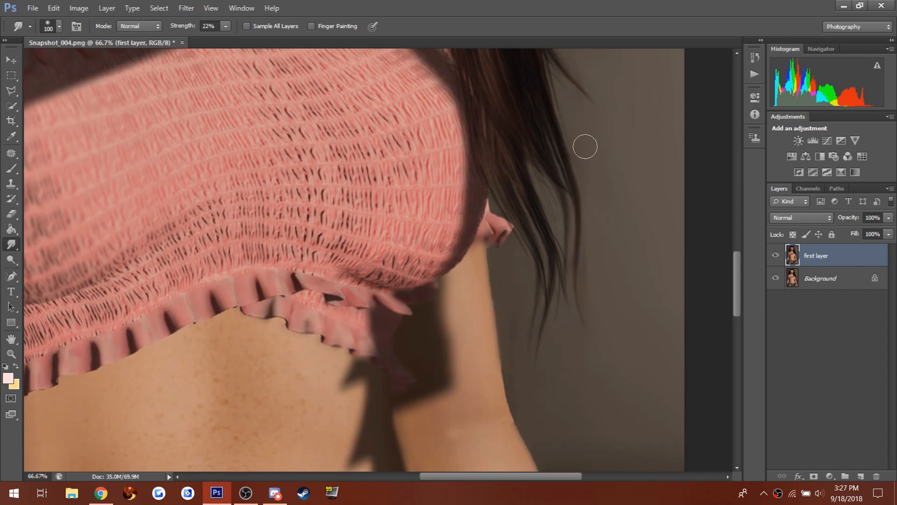
Compare the smudged hair with the original by hiding and showing the first layer.
scroll(595, 184, up, 5)
click(775, 256)
click(776, 256)
click(775, 256)
click(775, 256)
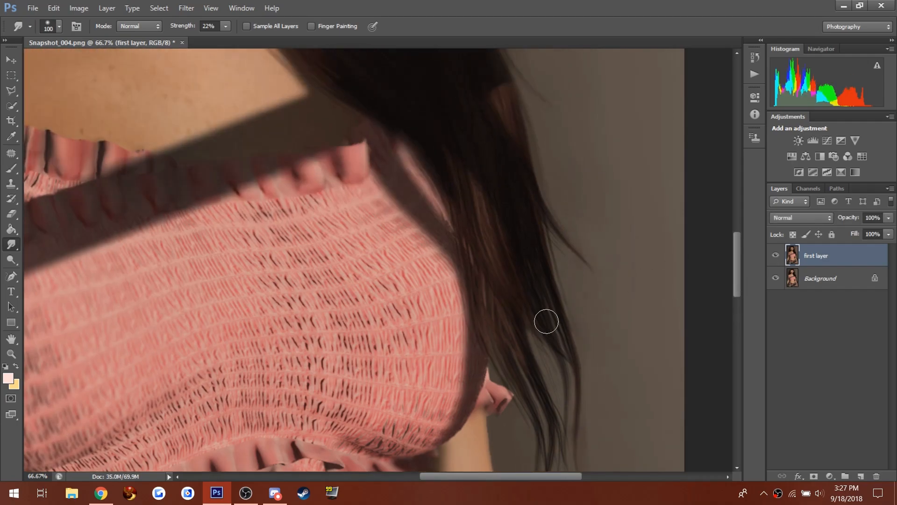
Soften the hair tips and the hair's outer edge up to the head using the Blur tool at 100% strength with a 200-pixel brush.
scroll(544, 320, down, 2)
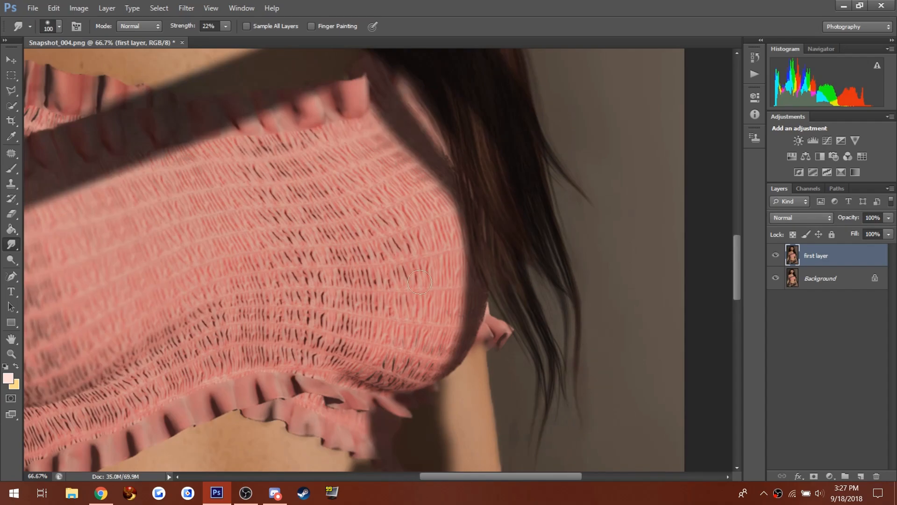
right_click(12, 244)
click(36, 243)
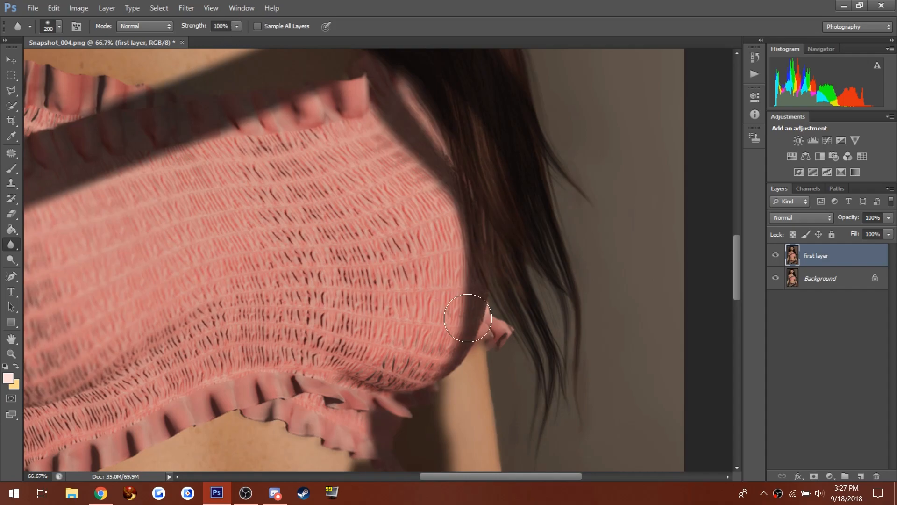
mouse_move(552, 304)
mouse_down()
mouse_move(558, 428)
mouse_move(540, 425)
mouse_up()
scroll(580, 178, up, 2)
scroll(580, 178, up, 7)
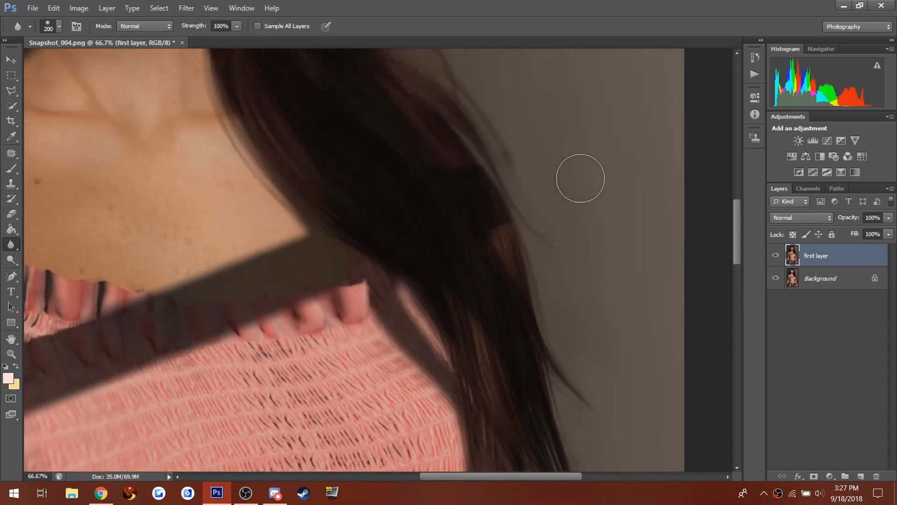
scroll(501, 178, up, 5)
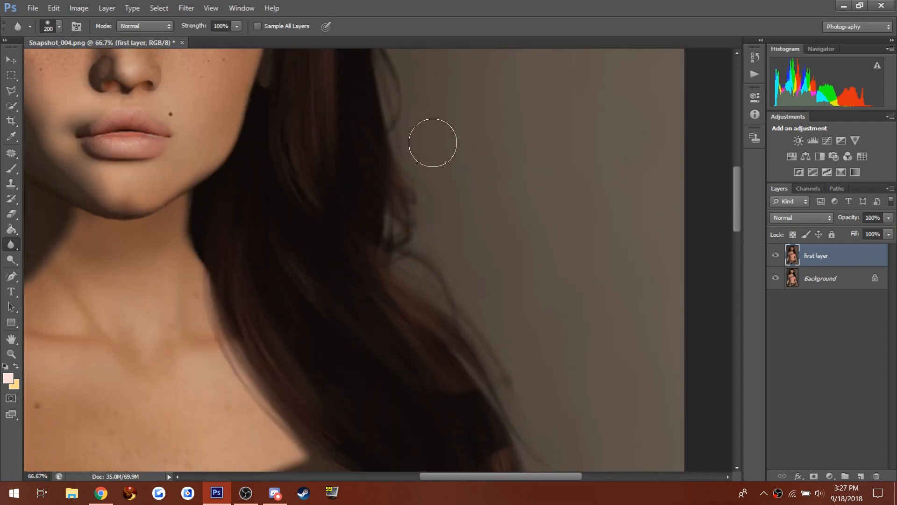
scroll(433, 144, up, 7)
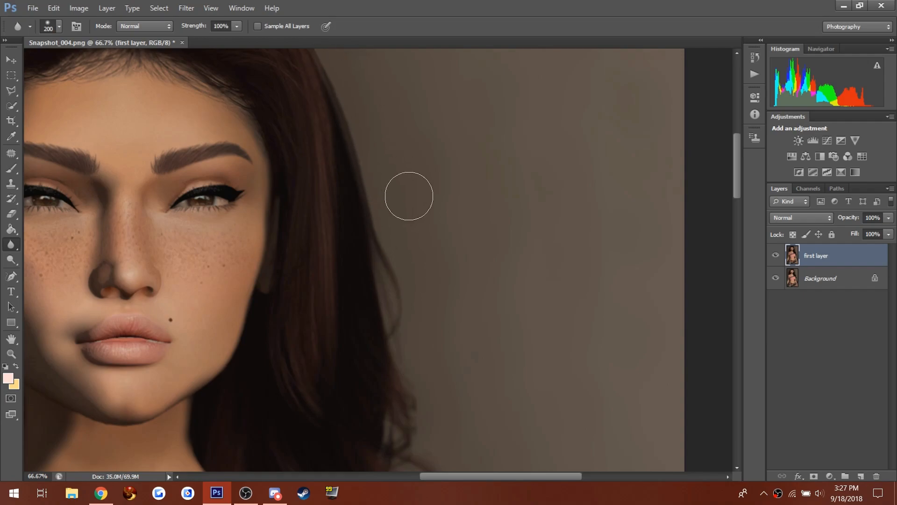
Burn the shading around the lips on Midtones at 13% exposure with a 60-pixel brush.
drag(469, 477, 404, 475)
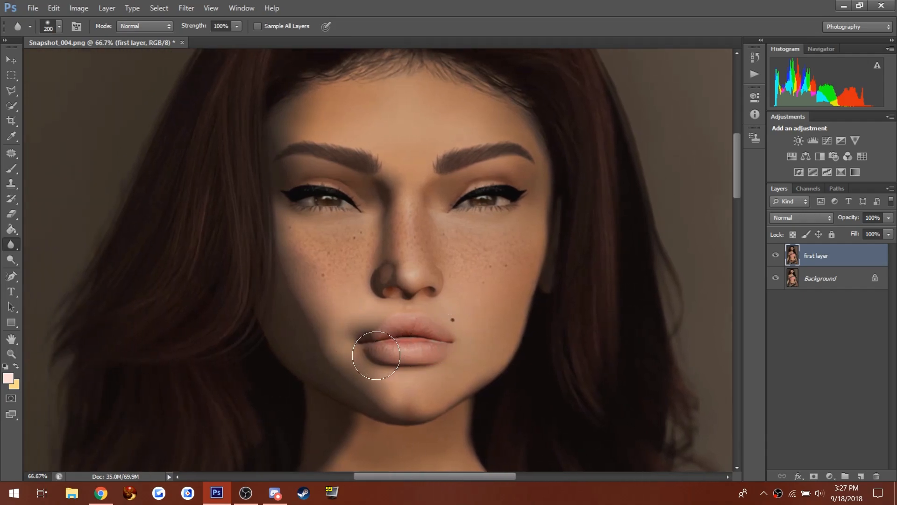
click(11, 260)
click(60, 268)
key(bracketleft)
key(bracketleft)
key(bracketleft)
key(bracketleft)
key(bracketleft)
key(bracketleft)
key(bracketleft)
key(bracketleft)
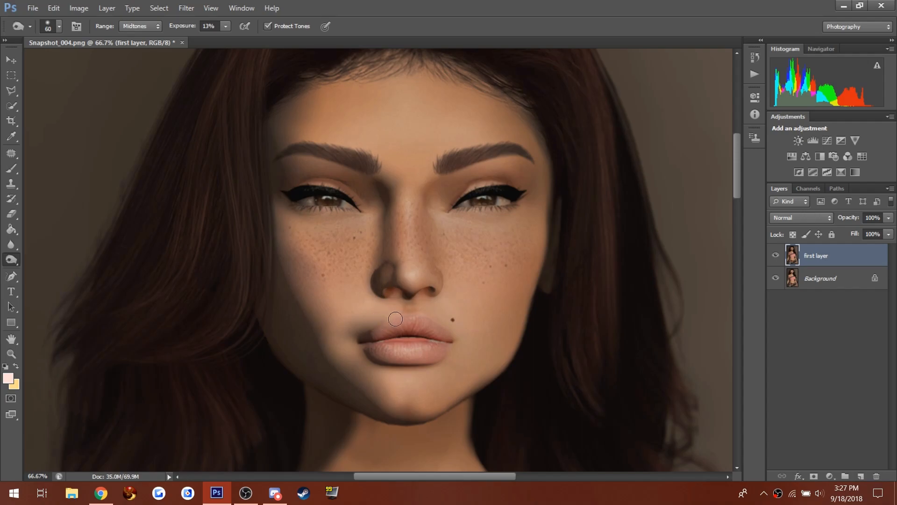
Lighten the lips and the skin around the mouth using the Dodge tool at 15% exposure with an 80-pixel brush.
right_click(15, 265)
click(38, 260)
key(bracketleft)
key(bracketleft)
key(bracketleft)
key(bracketleft)
key(bracketleft)
key(bracketleft)
key(bracketleft)
key(bracketleft)
key(bracketleft)
key(bracketright)
key(bracketright)
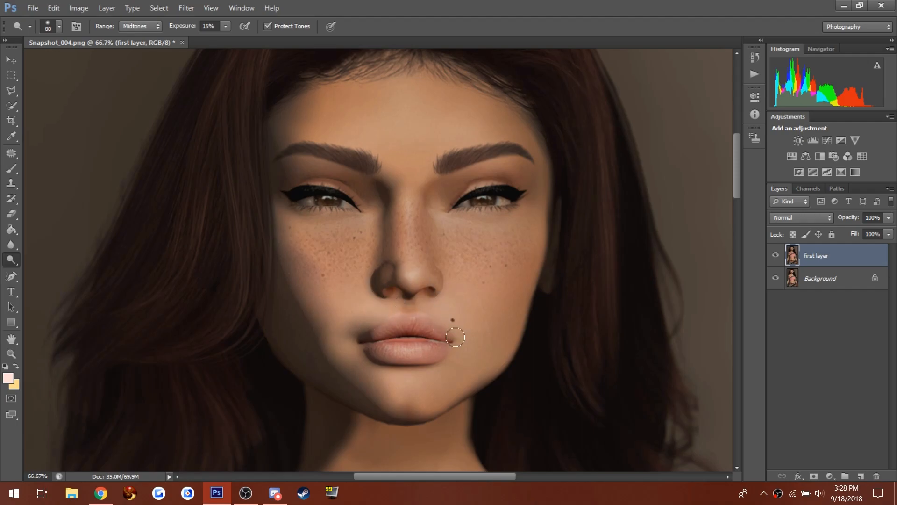
Brighten both irises with a 40-pixel Dodge brush and inspect the eye up close.
key(bracketleft)
key(bracketleft)
key(bracketleft)
key(bracketleft)
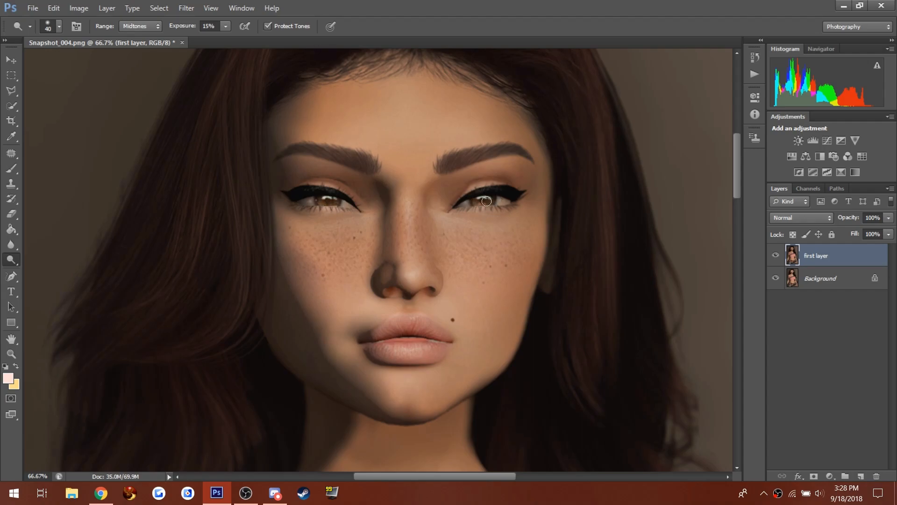
click(11, 353)
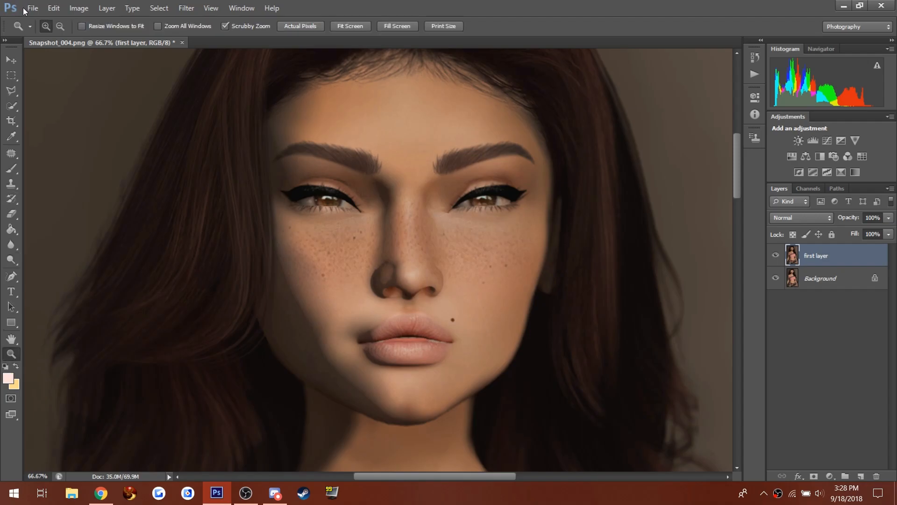
drag(339, 213, 341, 214)
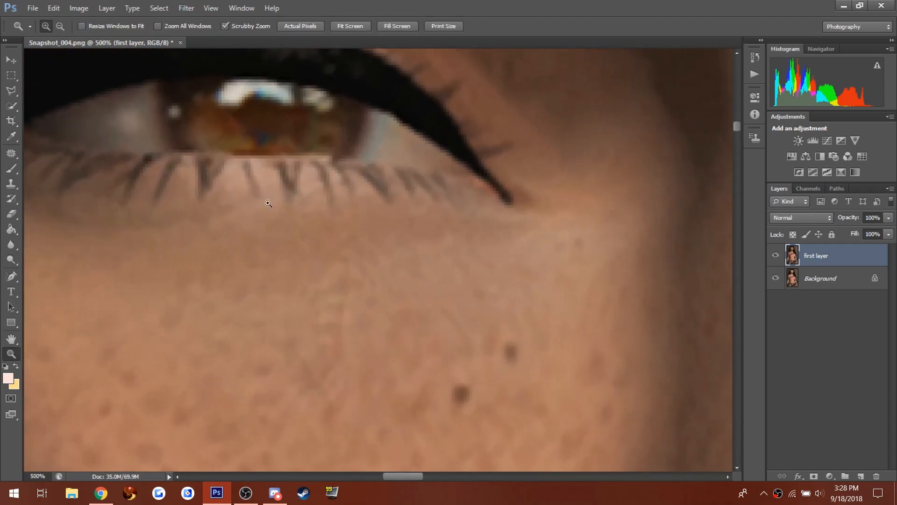
click(60, 25)
drag(396, 261, 412, 266)
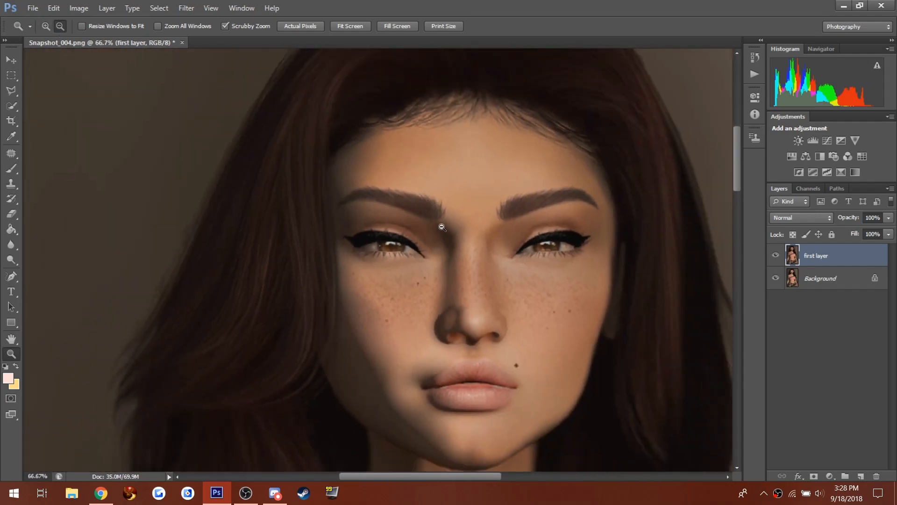
Lighten the forehead using the Dodge tool on Midtones at 15% exposure with a 125-pixel brush.
click(494, 260)
right_click(12, 265)
click(40, 259)
key(bracketright)
key(bracketright)
key(bracketright)
key(bracketright)
key(bracketright)
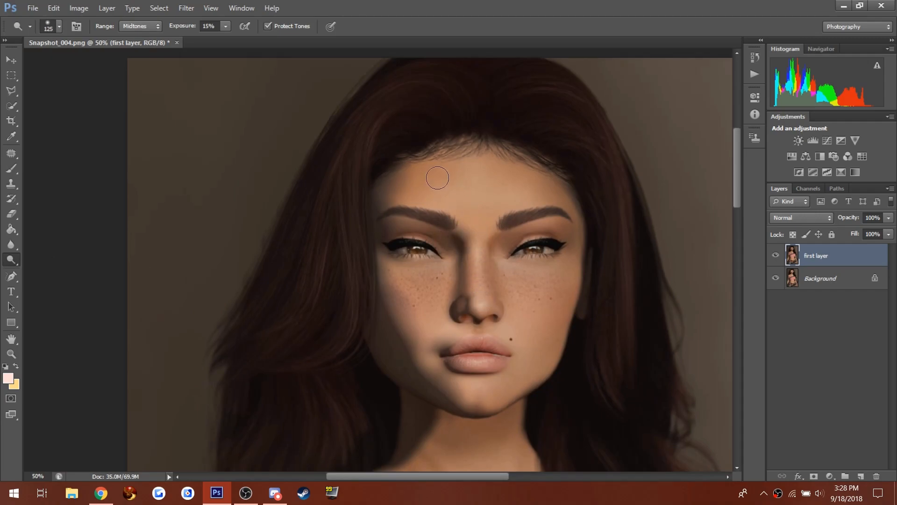
Enlarge the Dodge brush and lighten both cheeks beneath the eyes.
key(bracketright)
key(bracketright)
mouse_move(546, 275)
mouse_down()
mouse_move(549, 282)
mouse_move(553, 275)
mouse_up()
mouse_move(382, 291)
mouse_down()
mouse_move(387, 270)
mouse_move(404, 275)
mouse_move(379, 263)
mouse_up()
key(bracketleft)
key(bracketleft)
key(bracketleft)
Darken the skin under both eyes using the Burn tool on Midtones at 13% exposure with a 90-pixel brush.
click(10, 257)
click(39, 271)
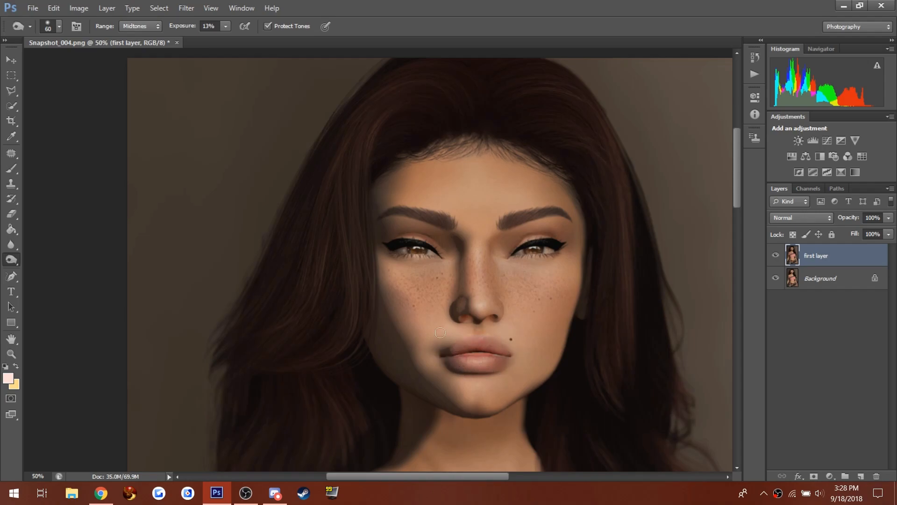
drag(446, 258, 421, 265)
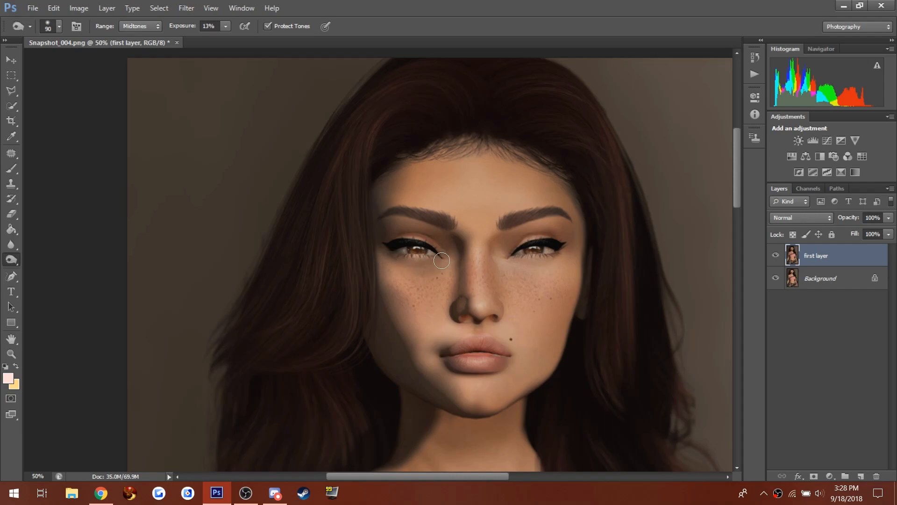
mouse_move(533, 266)
mouse_down()
mouse_move(506, 258)
mouse_move(532, 267)
mouse_move(555, 260)
mouse_move(511, 261)
mouse_move(525, 267)
mouse_move(551, 266)
mouse_move(505, 255)
mouse_up()
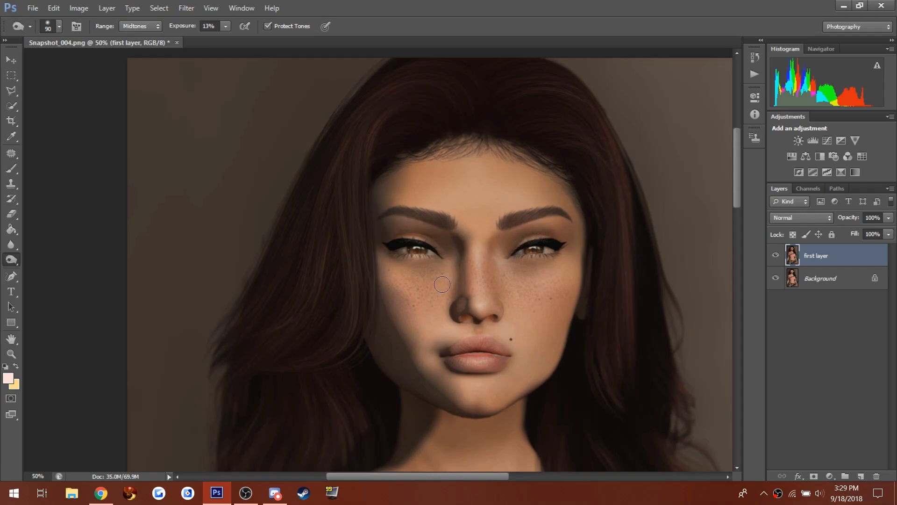
Lighten the areas around both eyes using the Dodge tool at 15% exposure with a 70-pixel brush.
right_click(11, 263)
click(36, 259)
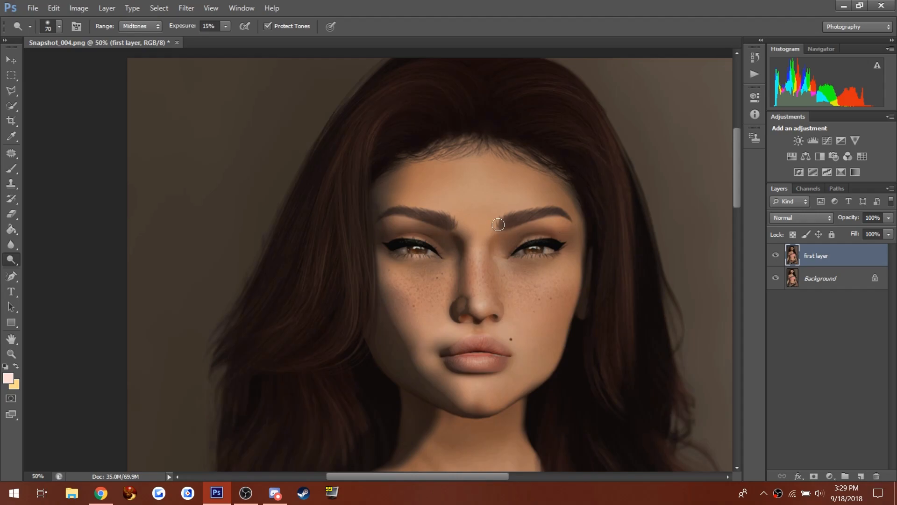
Burn the shadowed side of the face, the hairline and the brow at 13% exposure with a 200-pixel brush.
scroll(426, 226, down, 2)
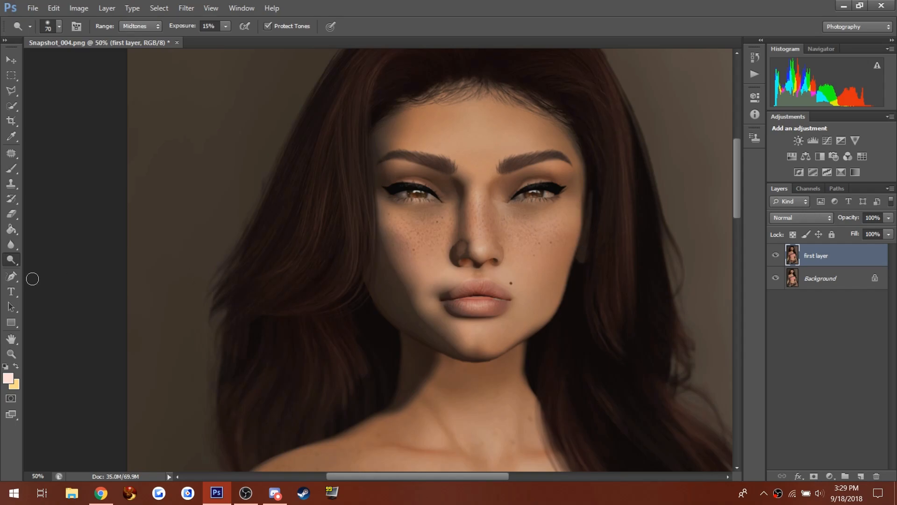
right_click(11, 259)
click(39, 268)
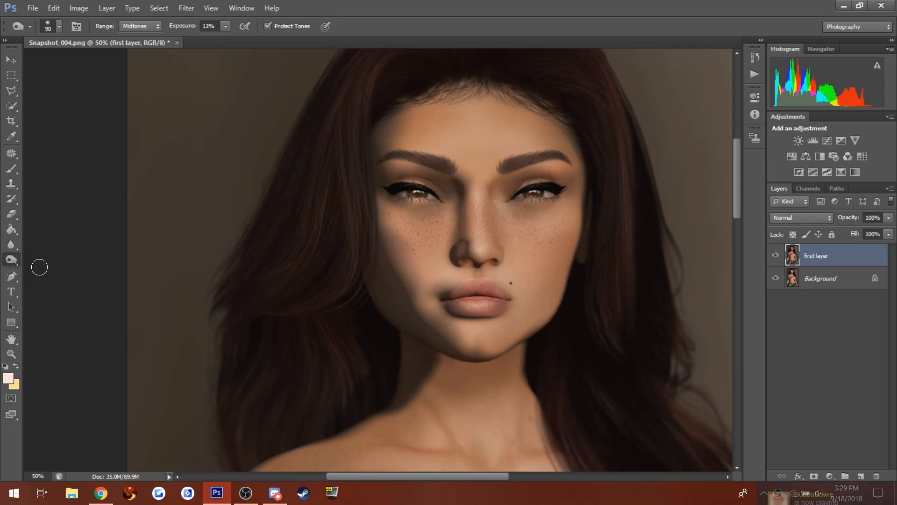
key(bracketright)
key(bracketright)
key(bracketright)
key(bracketright)
key(bracketright)
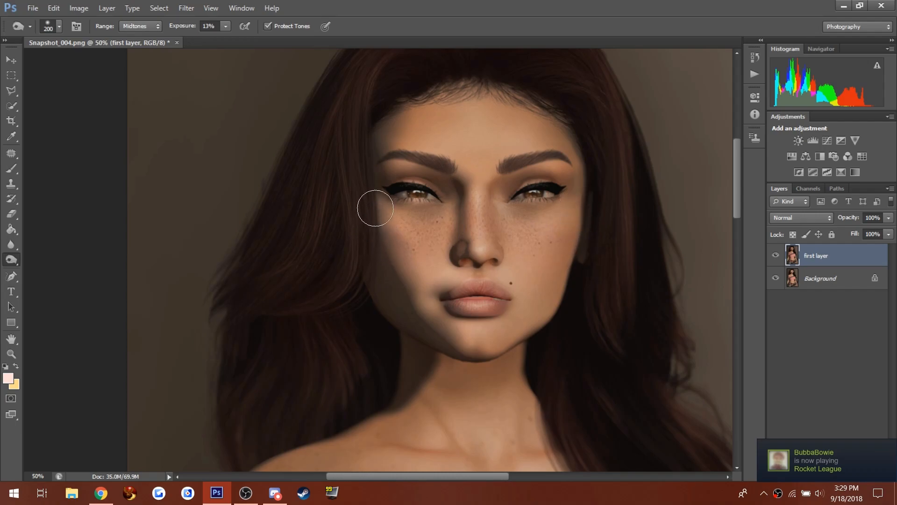
mouse_move(377, 188)
mouse_down()
mouse_move(372, 164)
mouse_move(383, 129)
mouse_move(466, 86)
mouse_up()
drag(458, 169, 434, 165)
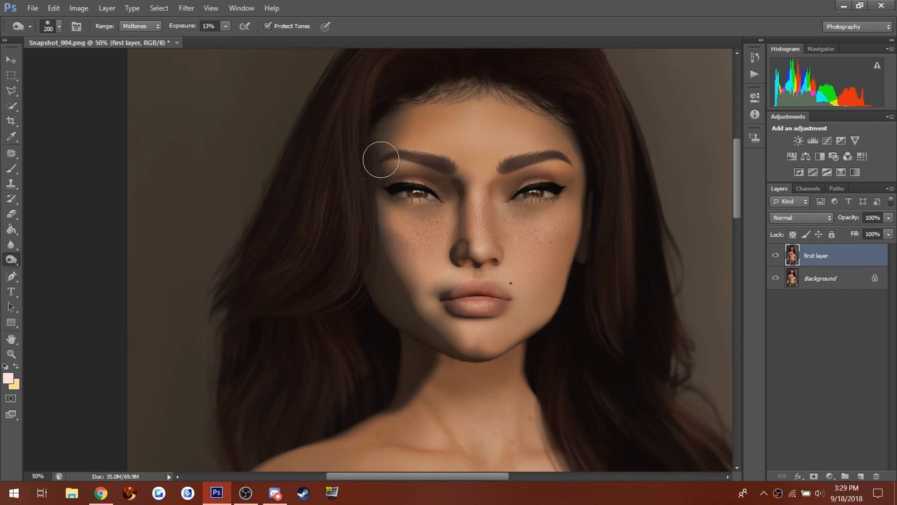
Burn fine creases into the lips at 5% exposure with an 8-pixel brush.
scroll(437, 268, down, 3)
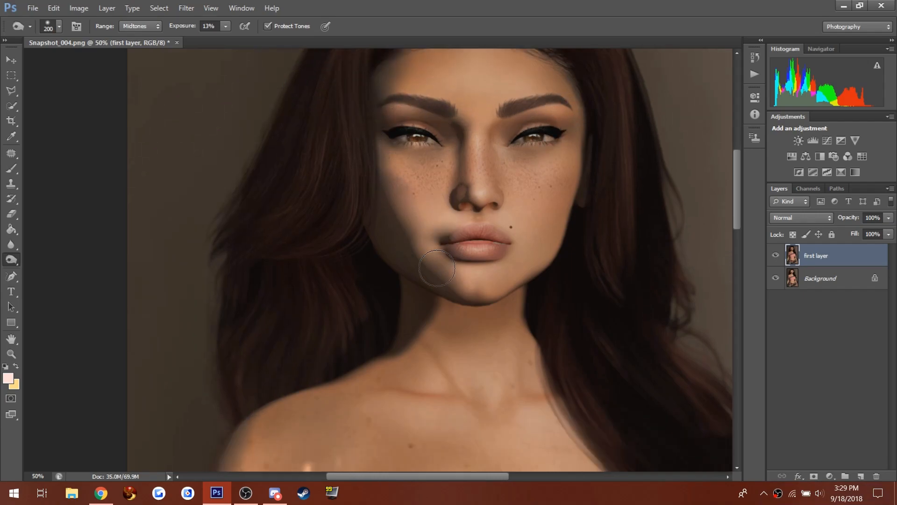
key(bracketleft)
click(225, 27)
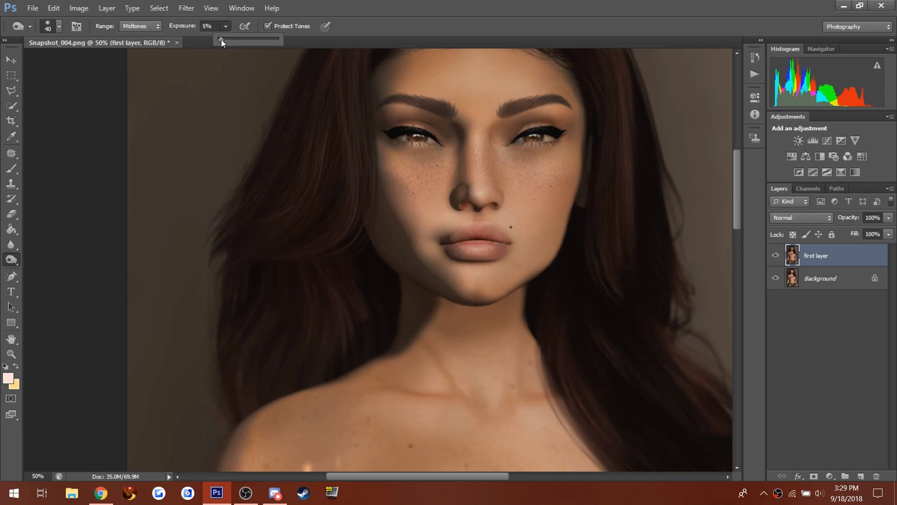
click(12, 354)
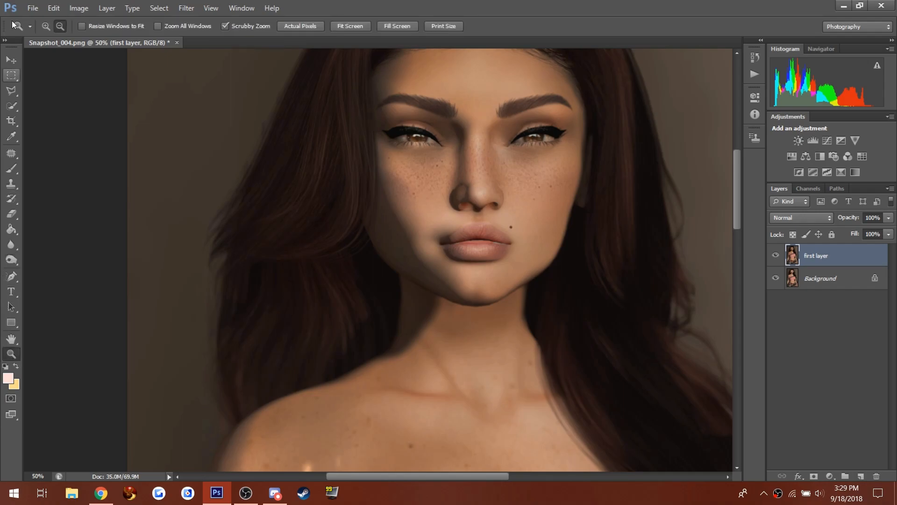
click(500, 202)
click(500, 203)
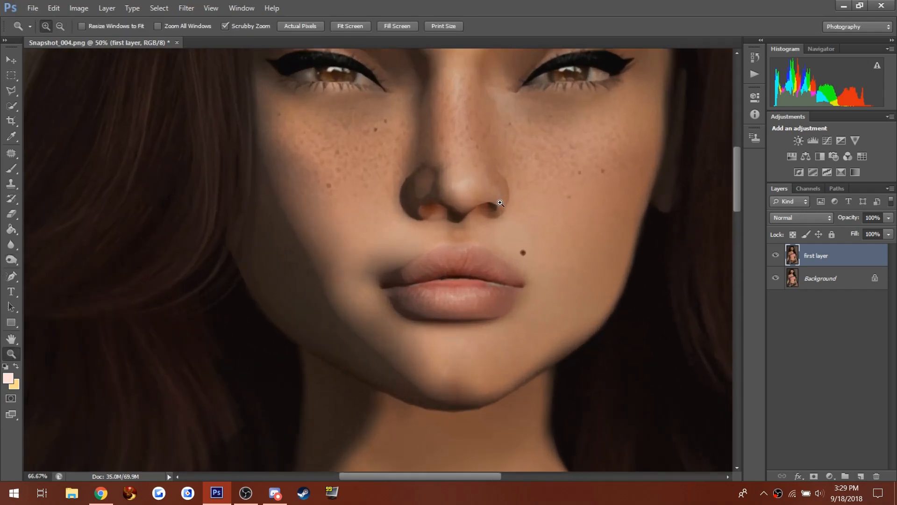
click(499, 202)
click(11, 260)
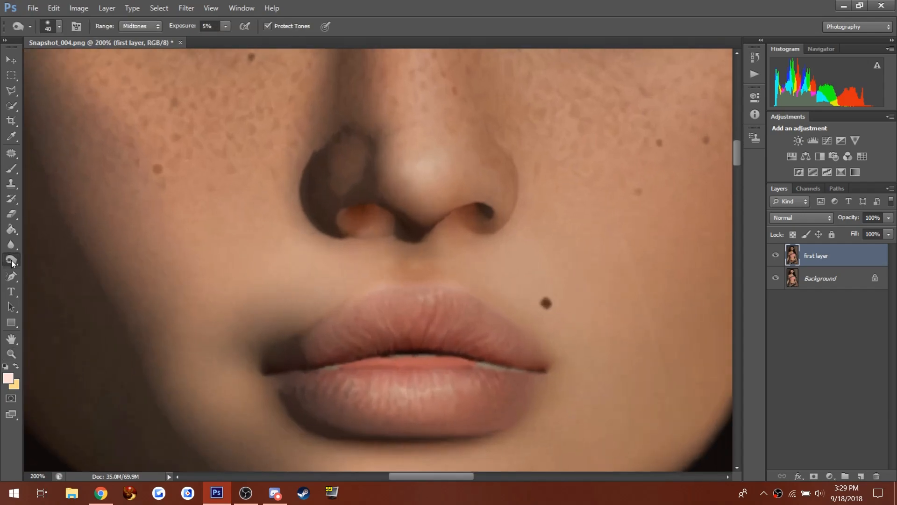
key(bracketleft)
Step back the last two Burn strokes on the lips and set the exposure to 4%.
click(79, 8)
mouse_move(54, 8)
click(59, 43)
click(54, 8)
click(59, 41)
click(226, 27)
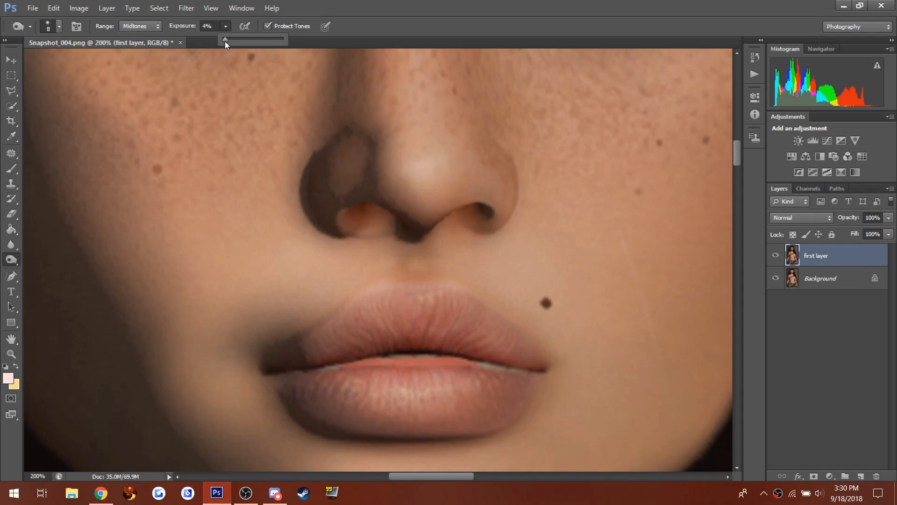
click(257, 221)
Darken the bright nostril on the shadowed side of the nose using a 30-pixel Burn brush.
key(])
key(])
key(])
key(])
key(])
key(])
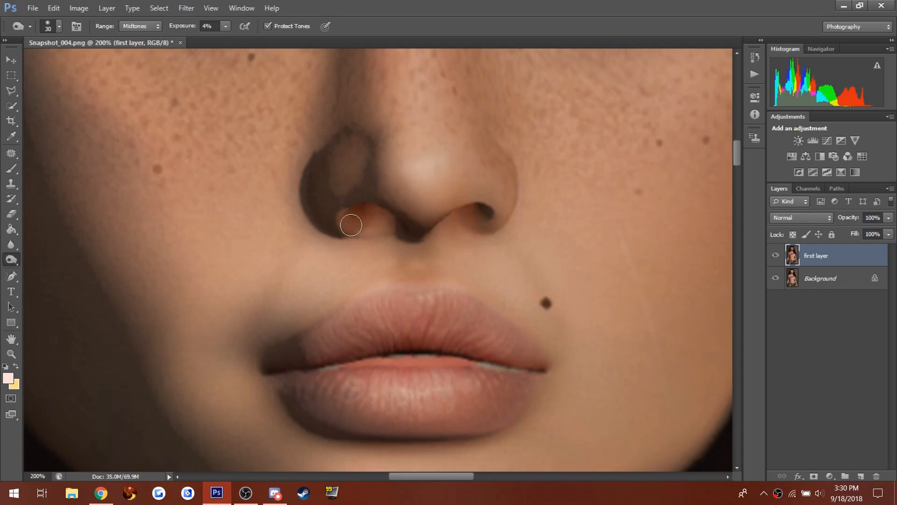
Examine the retouched eyes, nose and lips up close and compare them with the whole figure.
scroll(349, 148, up, 2)
scroll(349, 148, up, 3)
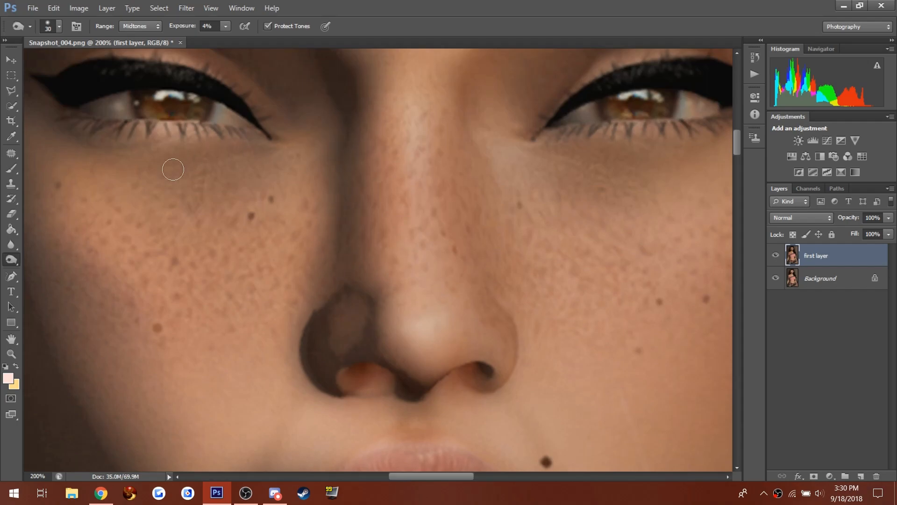
scroll(140, 170, down, 3)
scroll(223, 164, up, 3)
scroll(556, 136, down, 6)
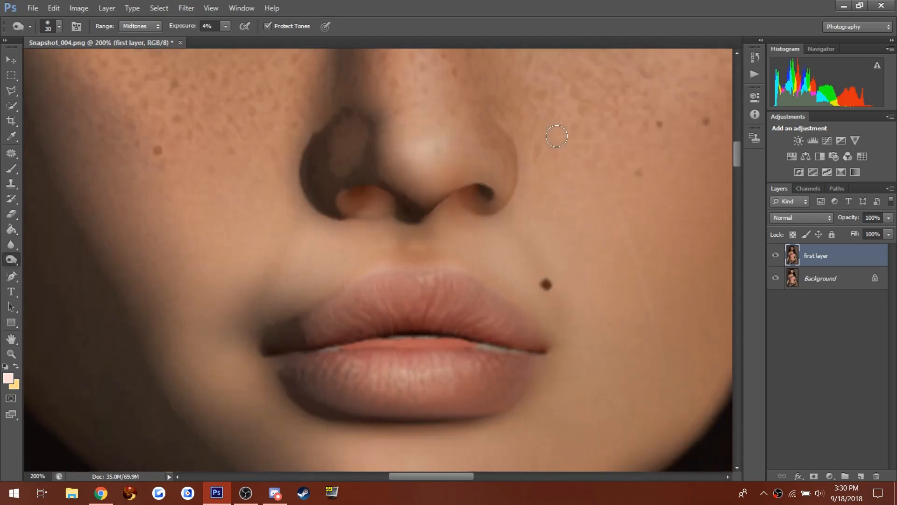
key(bracketright)
key(bracketright)
key(bracketright)
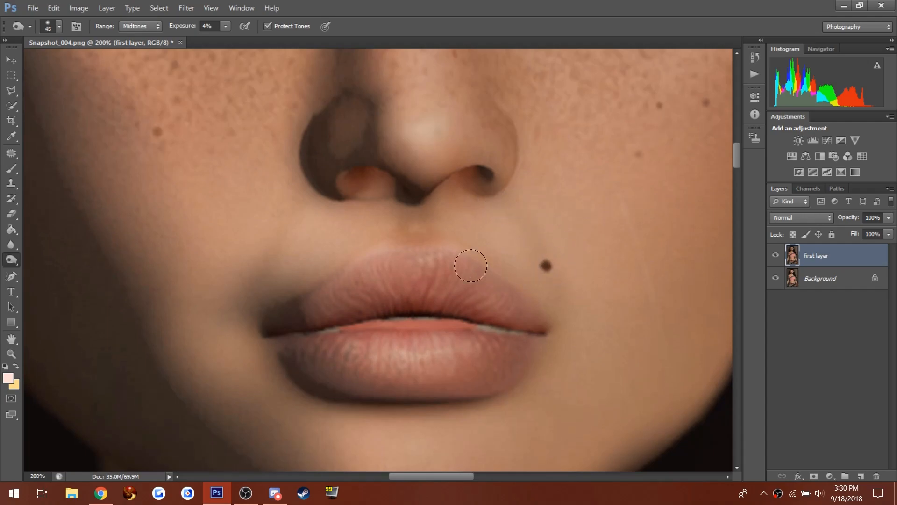
click(11, 353)
alt+click(290, 248)
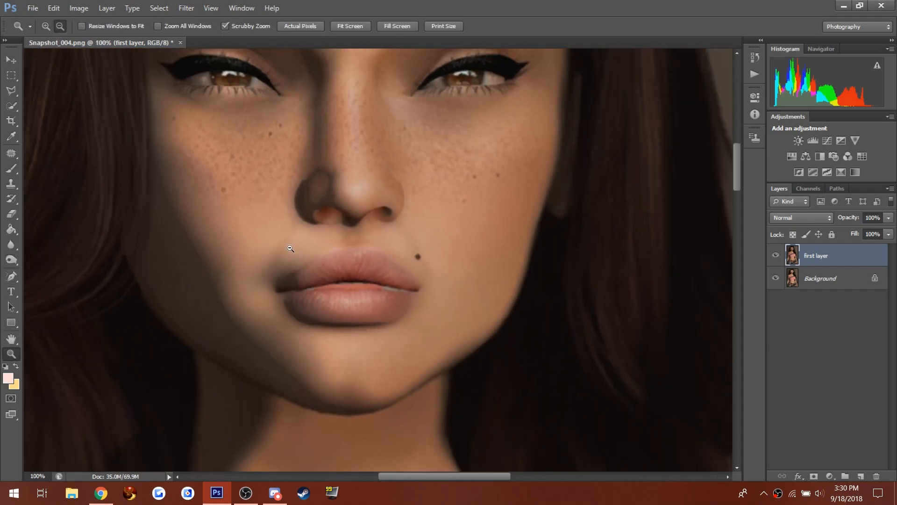
click(15, 260)
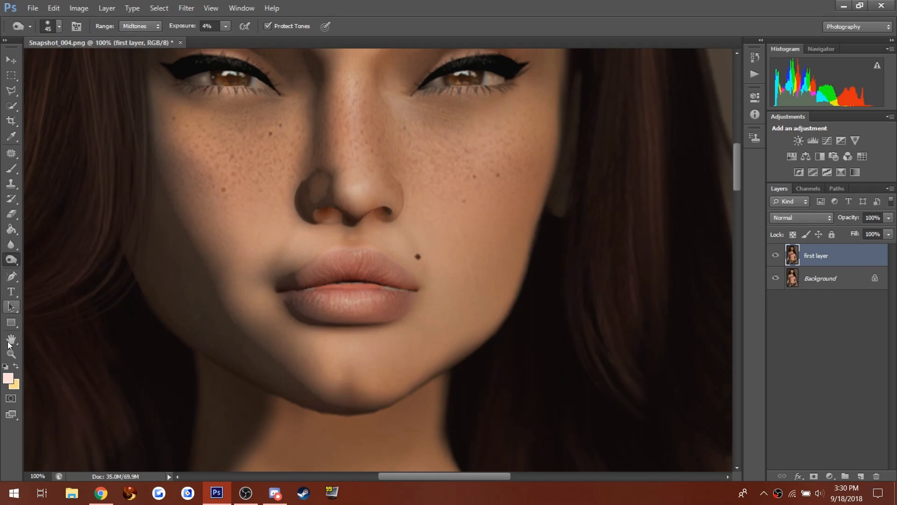
click(12, 353)
alt+click(129, 223)
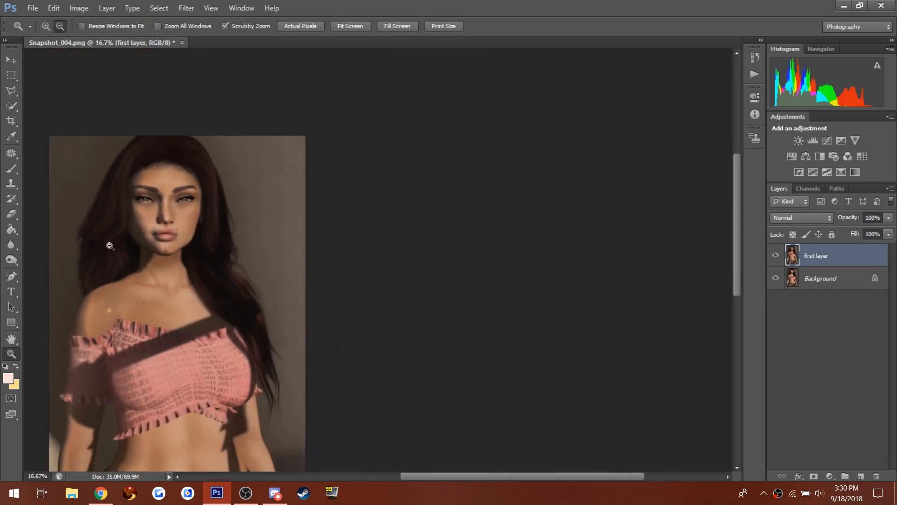
alt+click(109, 245)
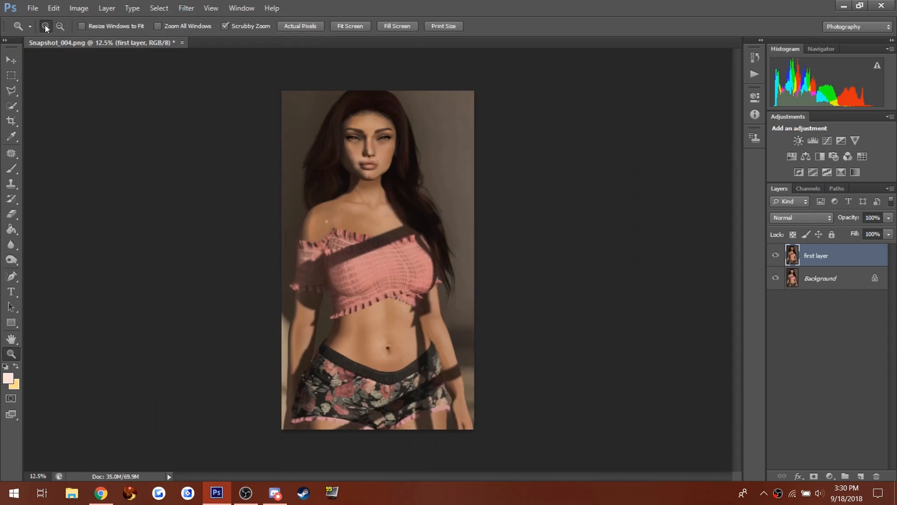
click(372, 107)
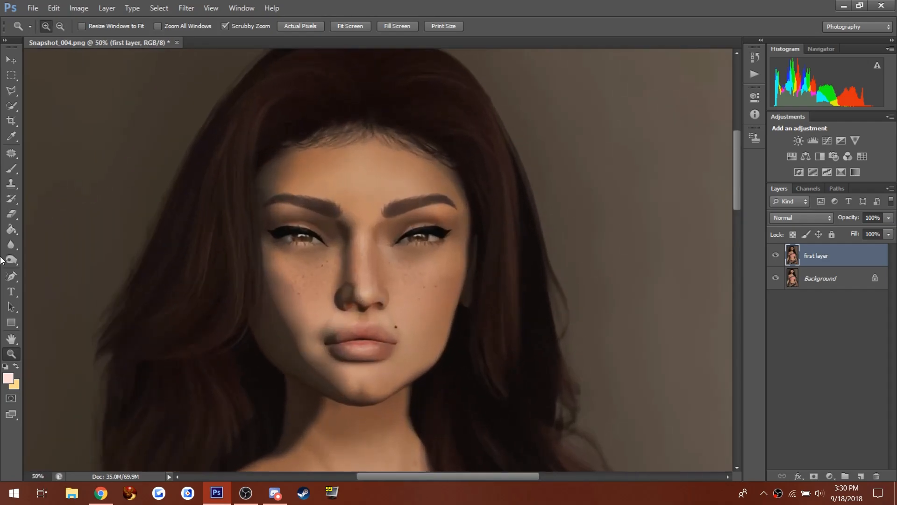
Set up the Dodge tool with a 200-pixel brush, the Shadows range and 15% exposure.
click(12, 258)
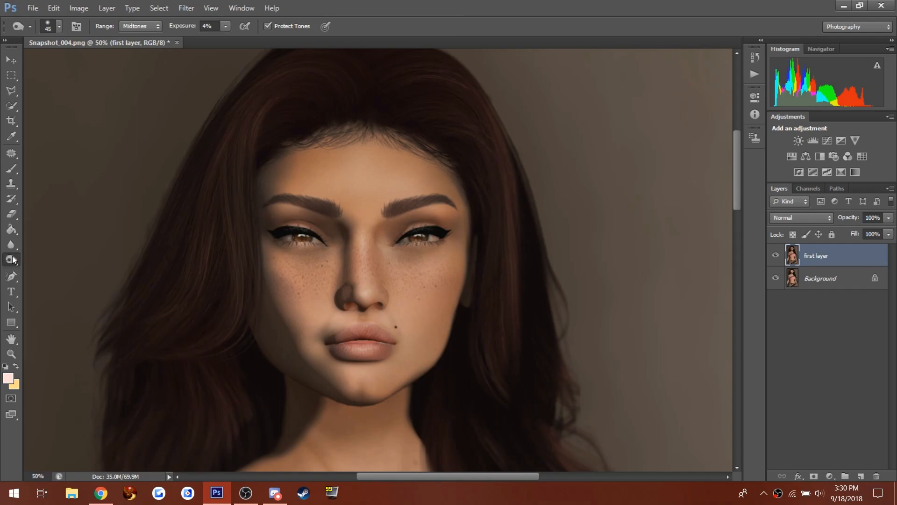
right_click(14, 260)
click(42, 258)
key(bracketright)
key(bracketright)
key(bracketright)
key(bracketright)
key(bracketright)
key(bracketright)
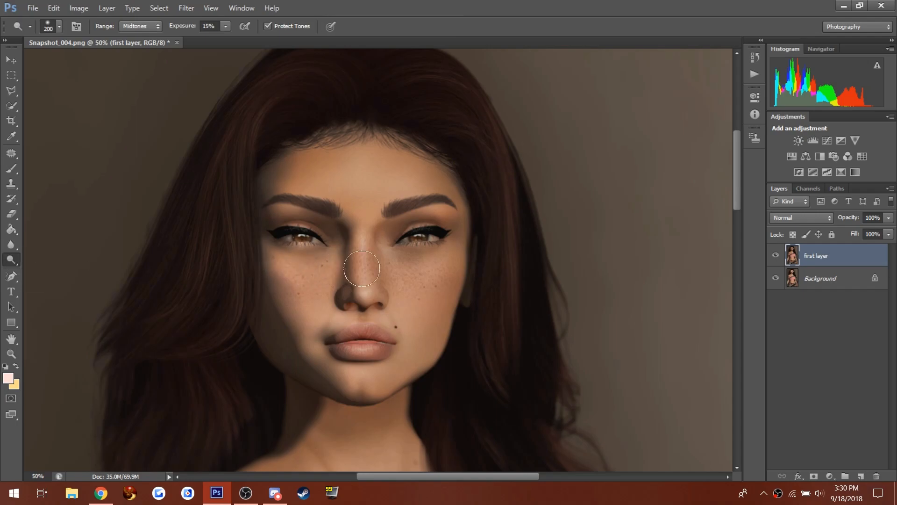
click(128, 25)
click(128, 34)
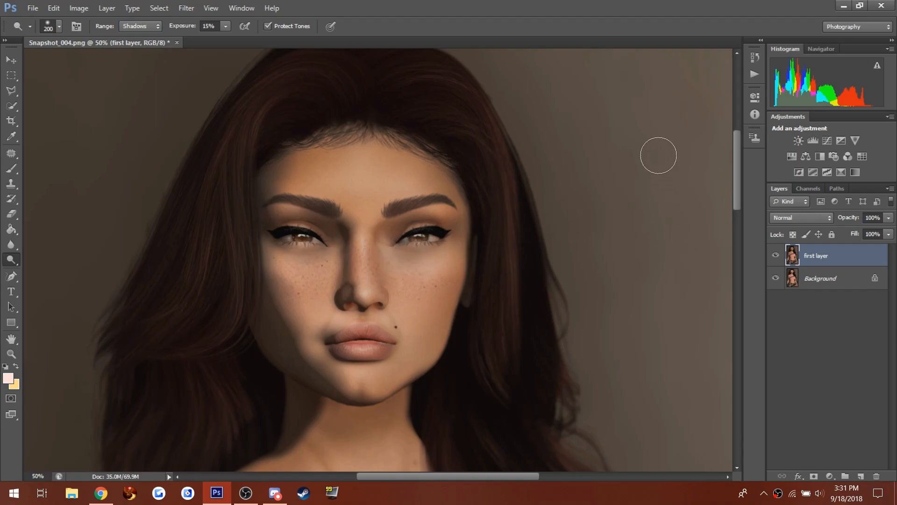
Show the Navigator with an enlarged preview and frame the figure from the head to the waist at 25%.
click(12, 354)
alt+click(211, 296)
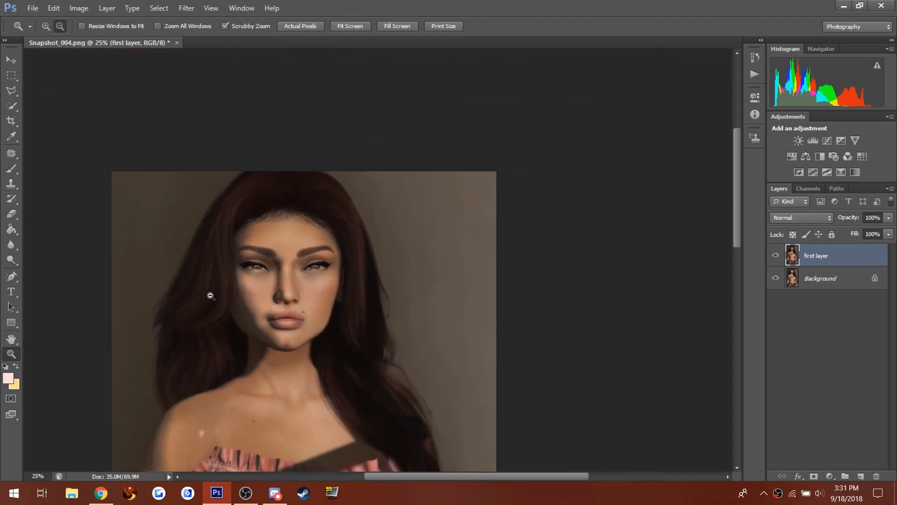
click(820, 47)
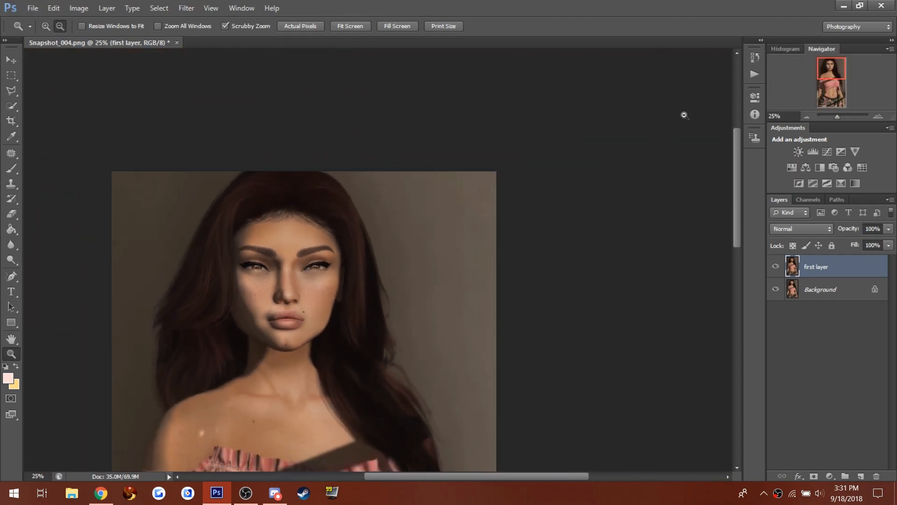
drag(844, 117, 868, 208)
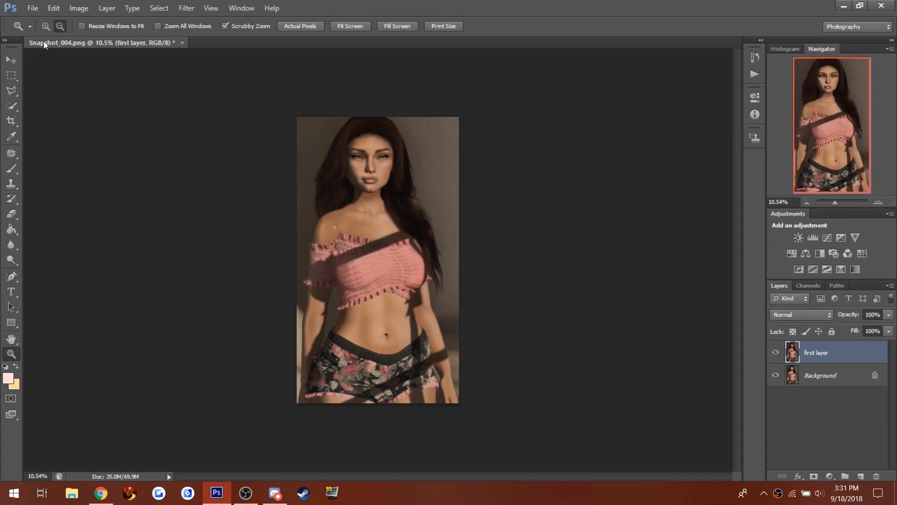
click(321, 182)
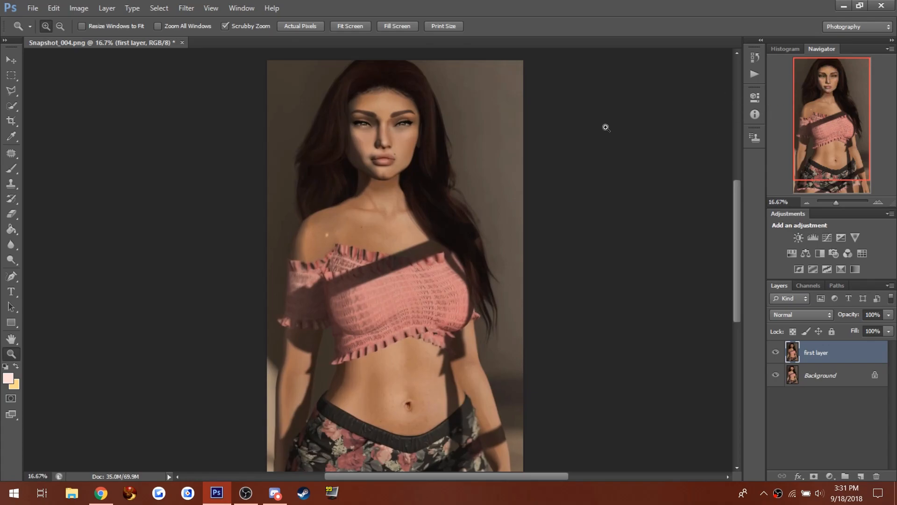
click(377, 146)
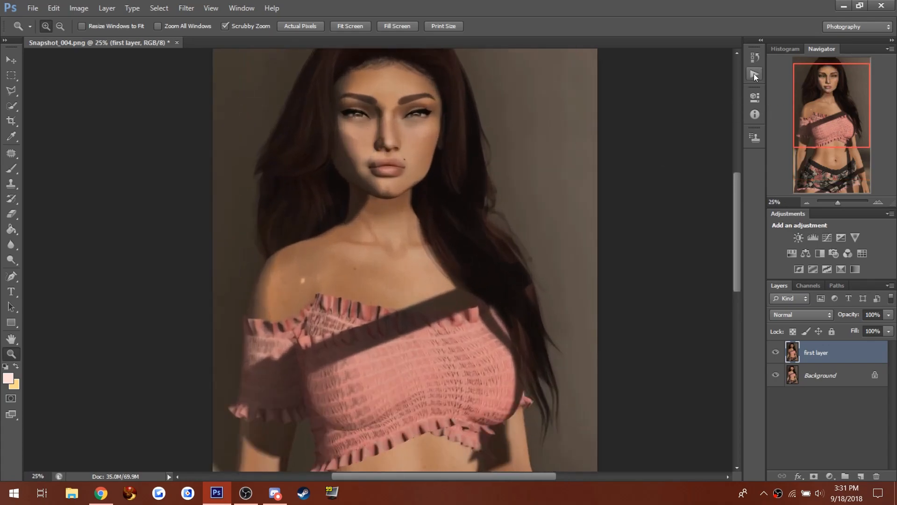
Burn both cheeks at 4% exposure with a 175-pixel brush, and switch to the Shadows range with a 400-pixel brush.
drag(17, 259, 38, 268)
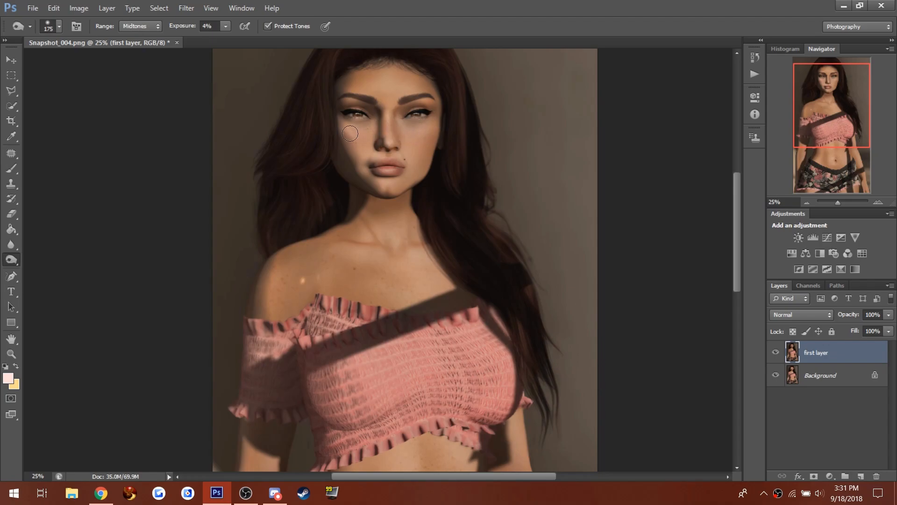
mouse_move(340, 128)
mouse_down()
mouse_move(338, 120)
mouse_move(336, 132)
mouse_up()
mouse_move(422, 138)
mouse_down()
mouse_move(430, 119)
mouse_move(430, 129)
mouse_up()
click(134, 36)
key(bracketright)
key(bracketright)
key(bracketright)
key(bracketright)
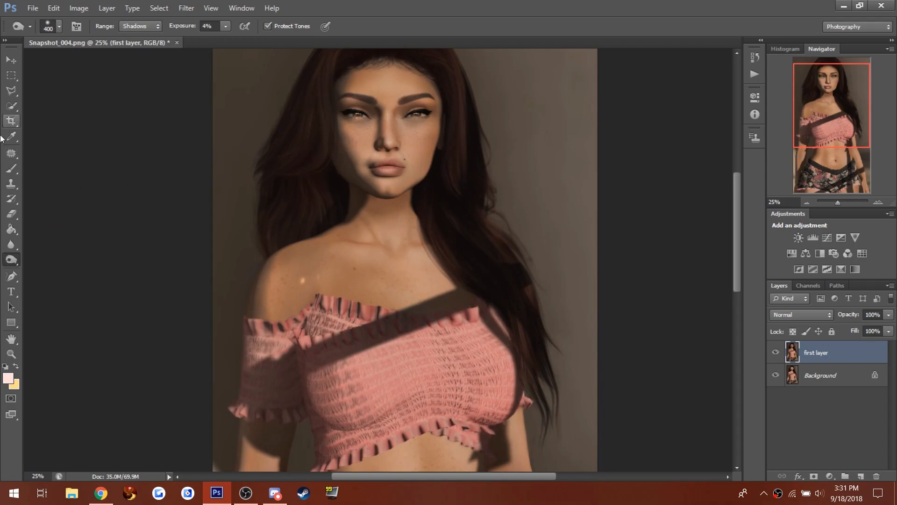
Patch the uneven orange skin below the outer corner of the shadowed-side eye with freckled cheek skin.
click(9, 159)
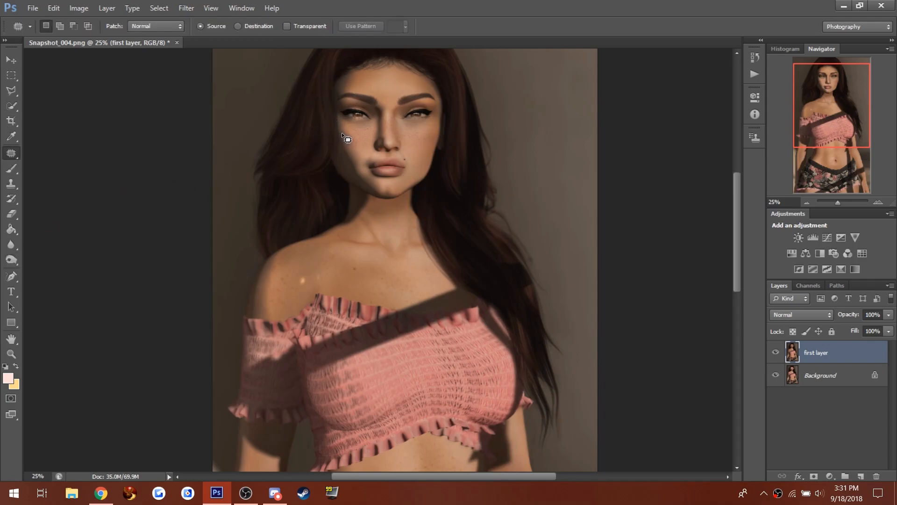
drag(348, 128, 342, 127)
click(356, 146)
click(10, 351)
click(361, 88)
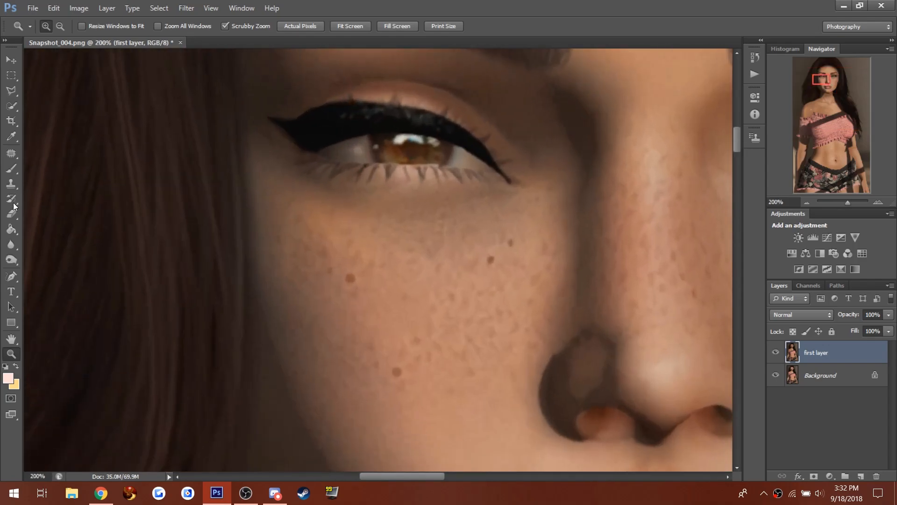
click(10, 159)
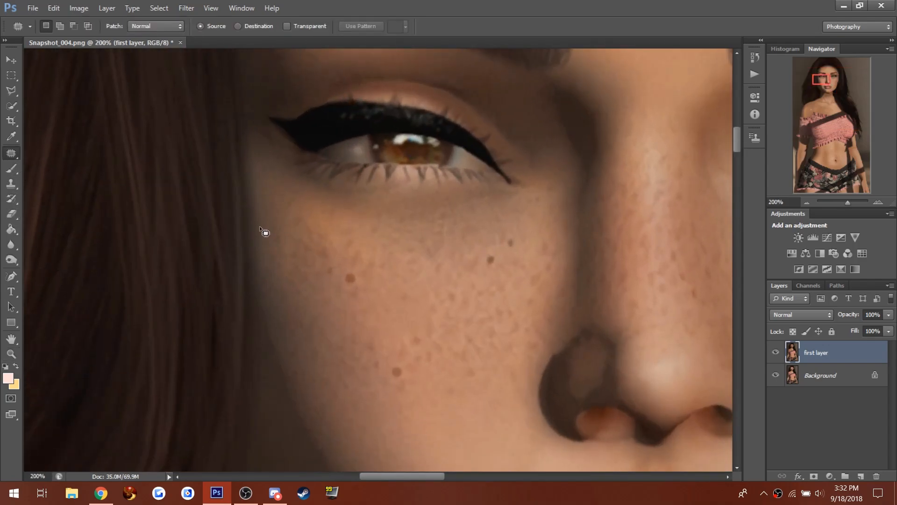
drag(286, 197, 286, 197)
drag(292, 224, 322, 314)
key(ctrl+d)
Patch out the upper cheek mole and blend the surrounding freckles with skin sampled from nearby.
drag(347, 263, 327, 263)
drag(338, 275, 392, 299)
key(ctrl+d)
mouse_move(356, 271)
mouse_down()
mouse_move(435, 298)
mouse_move(428, 307)
mouse_move(402, 292)
mouse_up()
key(ctrl+d)
drag(417, 301, 461, 292)
key(ctrl+d)
mouse_move(310, 304)
mouse_down()
mouse_move(346, 351)
mouse_move(323, 276)
mouse_up()
drag(340, 310, 388, 288)
key(ctrl+d)
mouse_move(369, 324)
mouse_down()
mouse_move(341, 301)
mouse_move(350, 274)
mouse_up()
key(ctrl+d)
Patch the upper edge of the dark nostril wing with shadowed skin from the side of the nose.
drag(610, 343, 606, 338)
drag(601, 339, 592, 280)
key(ctrl+d)
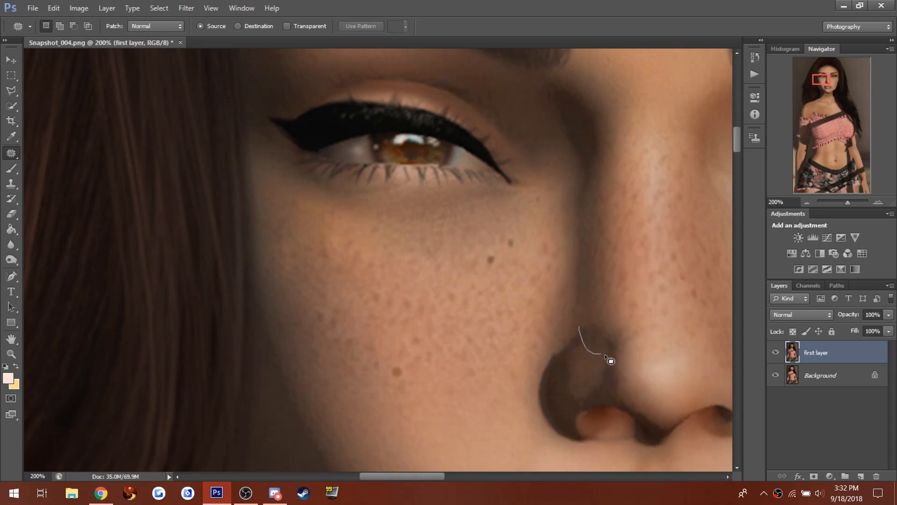
drag(600, 324, 598, 328)
drag(597, 334, 591, 300)
key(ctrl+d)
mouse_move(577, 370)
mouse_down()
mouse_move(598, 297)
mouse_move(589, 337)
mouse_move(604, 327)
mouse_move(598, 297)
mouse_up()
key(ctrl+d)
key(ctrl+d)
Clone shadowed skin from the side of the nose over the nostril wing's light spot using a 45-pixel stamp at 95% opacity.
click(10, 229)
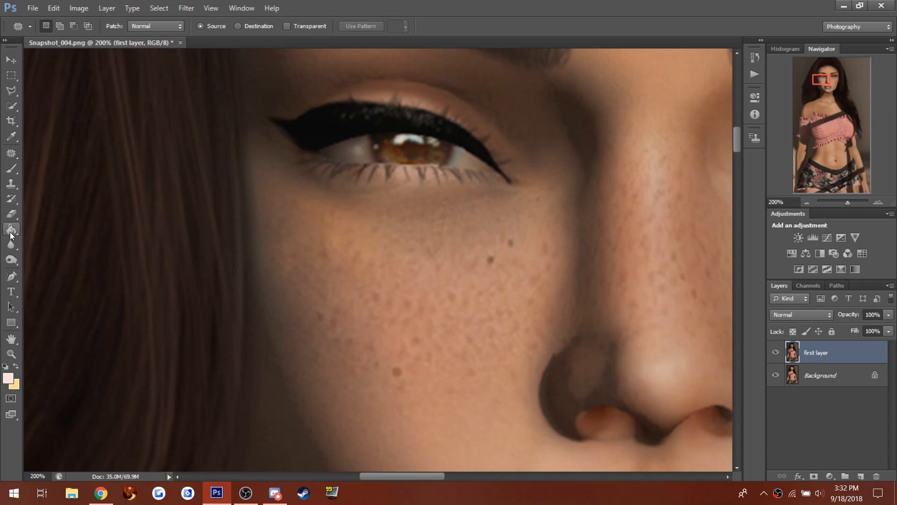
click(10, 184)
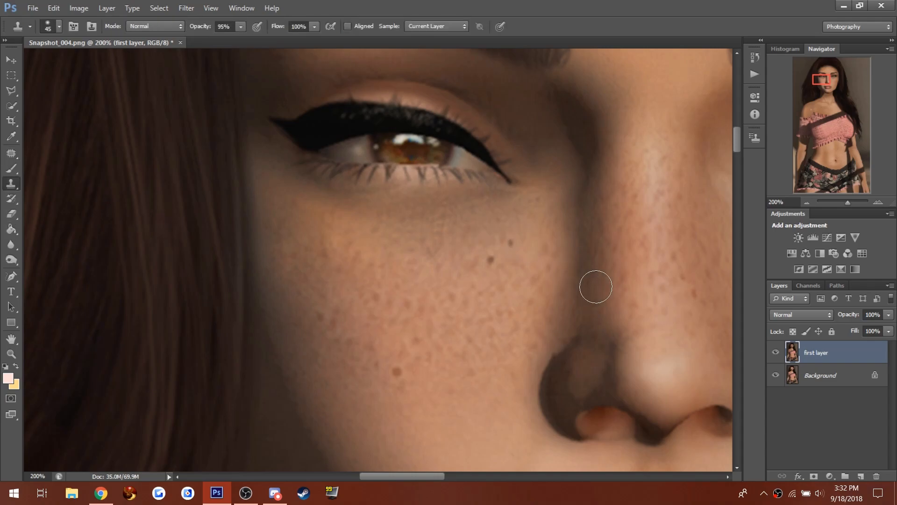
click(347, 26)
alt+click(592, 289)
drag(592, 368, 590, 335)
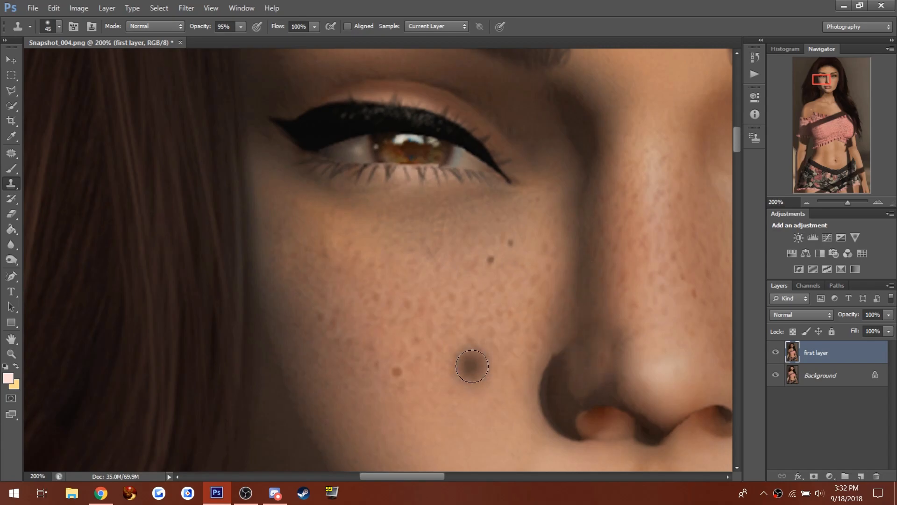
Patch the cloned area above the shadowed nostril to blend it into the side of the nose.
click(12, 152)
mouse_move(604, 351)
mouse_down()
mouse_move(625, 338)
mouse_move(612, 290)
mouse_up()
key(ctrl+d)
drag(610, 360, 594, 301)
key(ctrl+d)
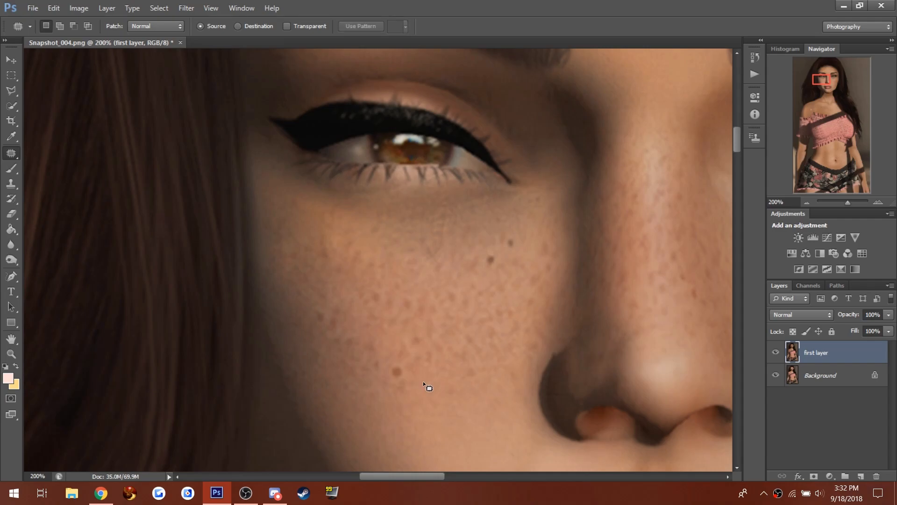
Ready the Burn tool in the Shadows range at 4% exposure with an 80-pixel brush for the nose shadow.
click(11, 259)
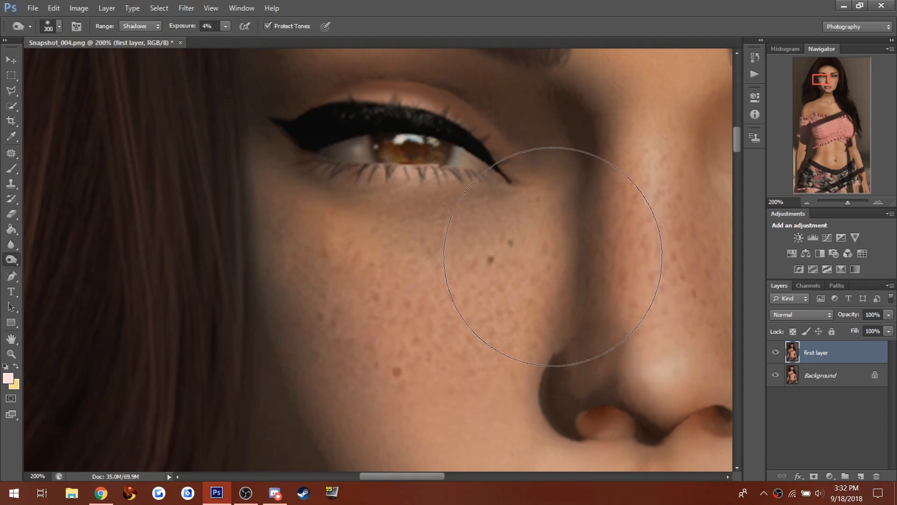
key(bracketleft)
key(bracketleft)
key(bracketleft)
key(bracketleft)
key(bracketleft)
key(bracketleft)
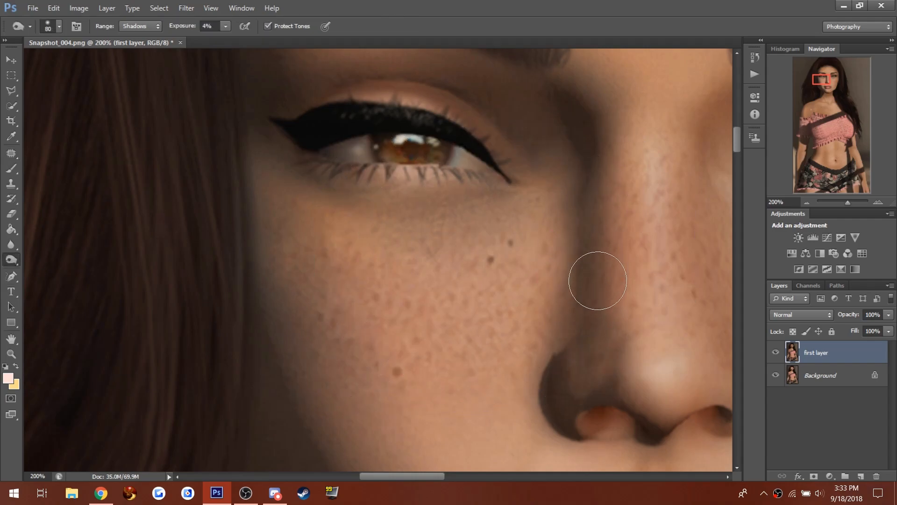
Examine the patched face and nose shadow in the context of the whole figure.
click(12, 353)
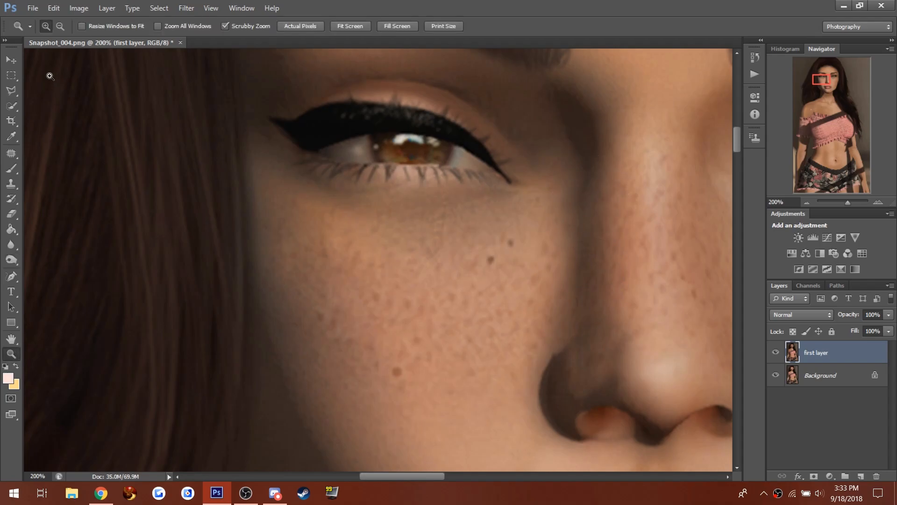
click(63, 28)
click(288, 271)
click(289, 272)
click(288, 272)
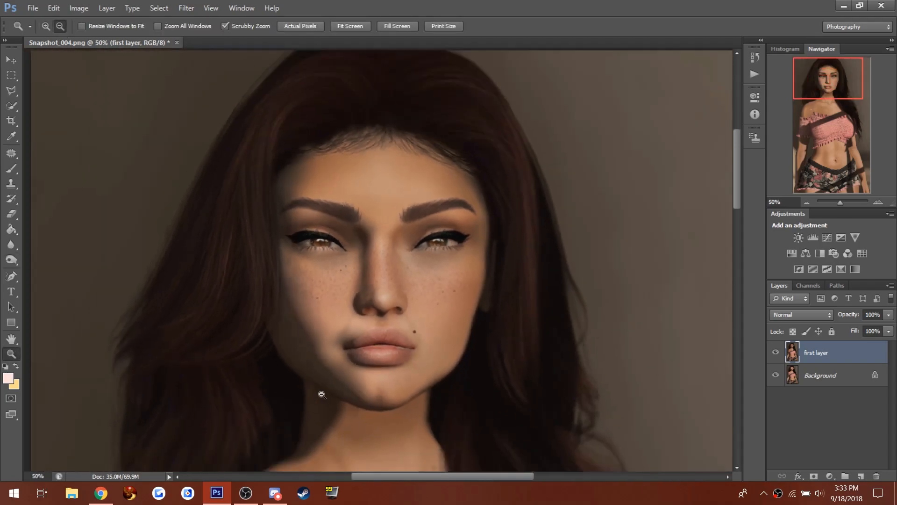
click(322, 394)
click(322, 394)
click(326, 436)
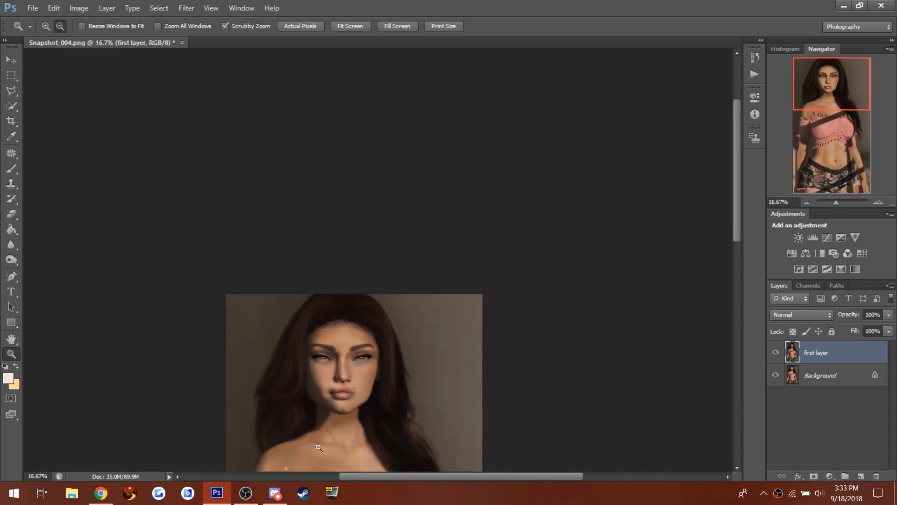
click(319, 460)
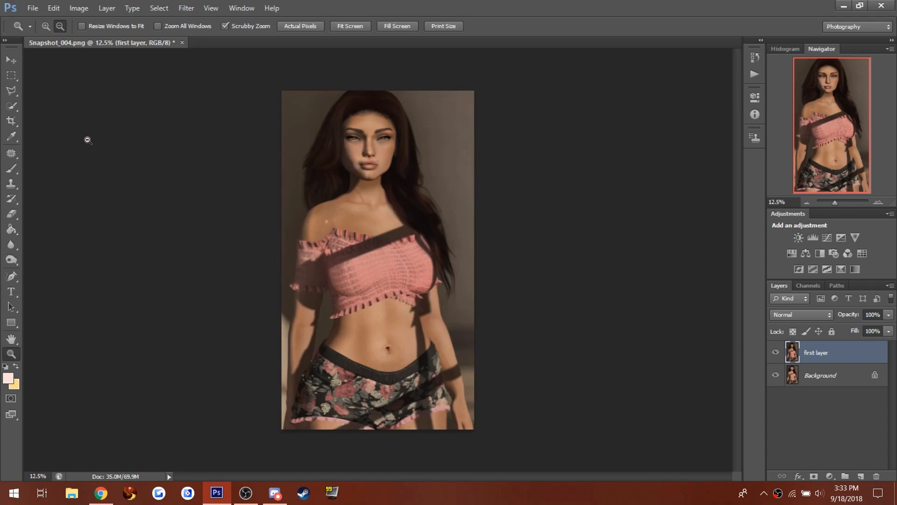
Activate the Brush tool and set the foreground colour to dark grey-brown #4e4645.
click(15, 170)
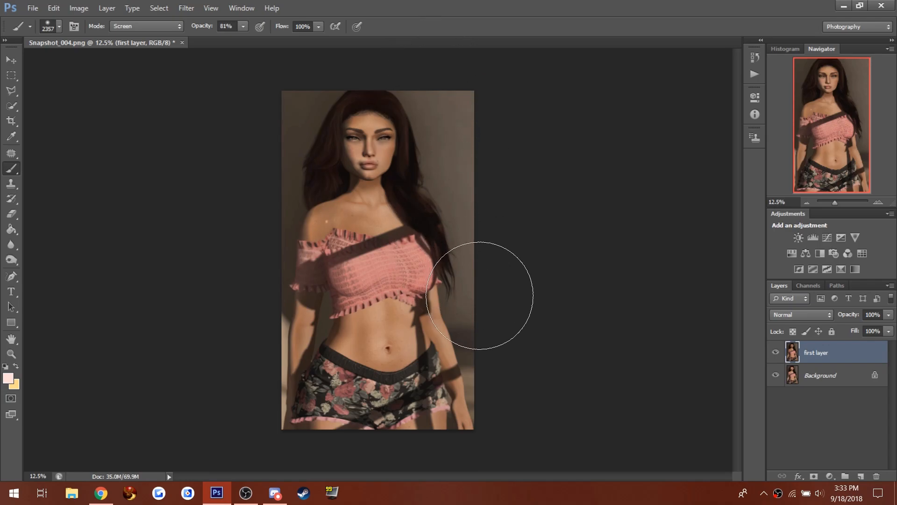
click(9, 379)
mouse_move(622, 312)
mouse_down()
mouse_move(563, 402)
mouse_move(562, 377)
mouse_move(562, 399)
mouse_up()
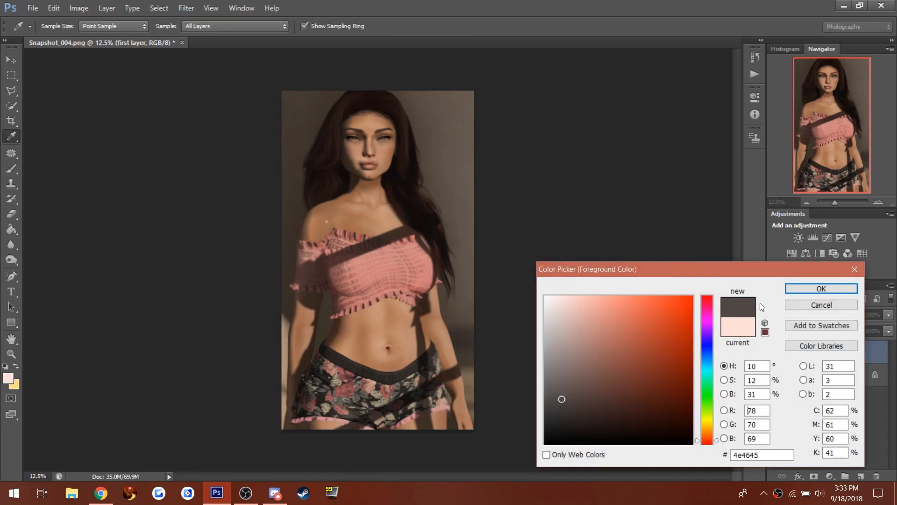
click(800, 288)
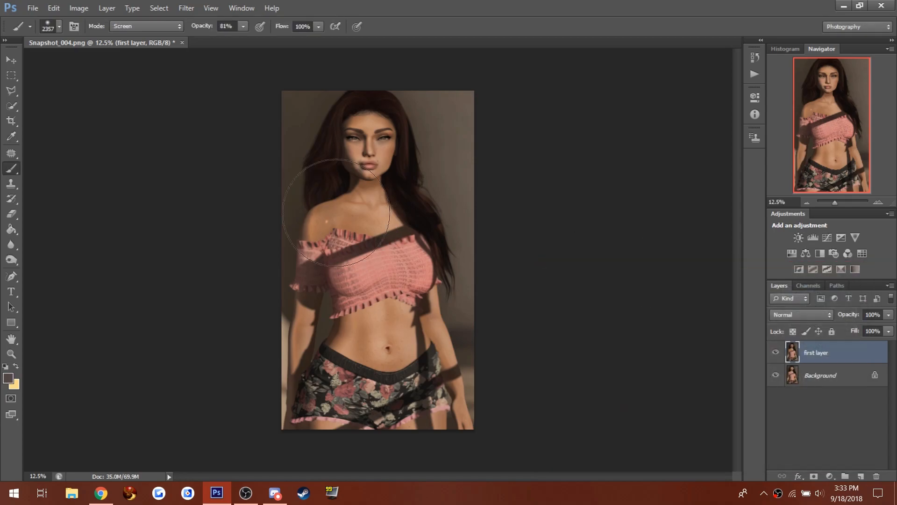
Set the Brush tool to Soft Light mode at 54% opacity and duplicate the first layer.
click(123, 24)
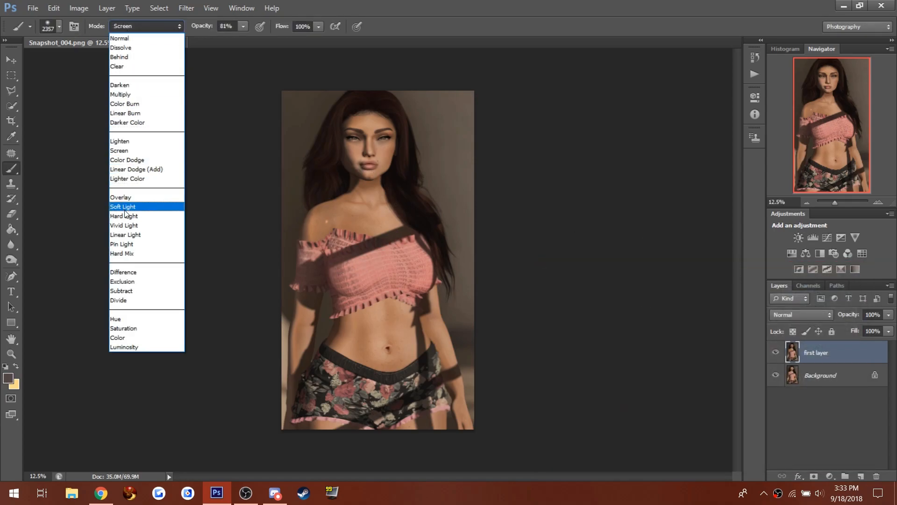
click(124, 208)
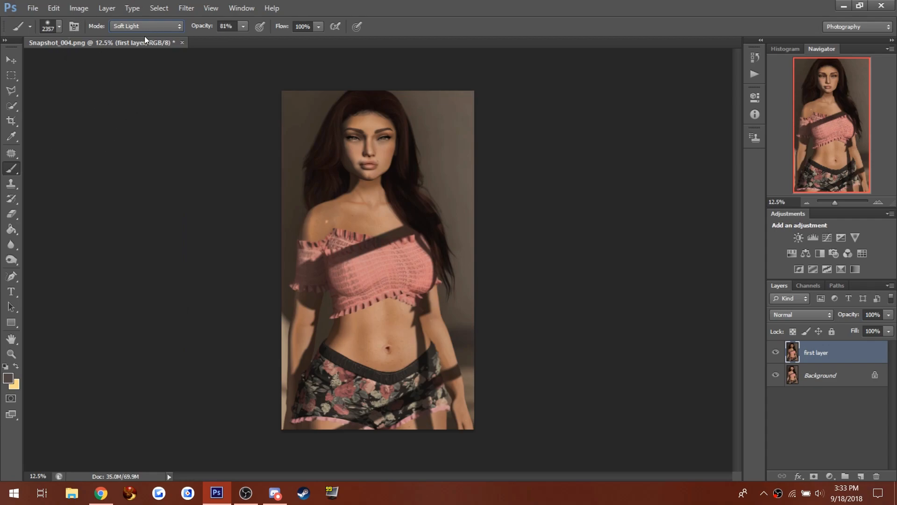
click(242, 27)
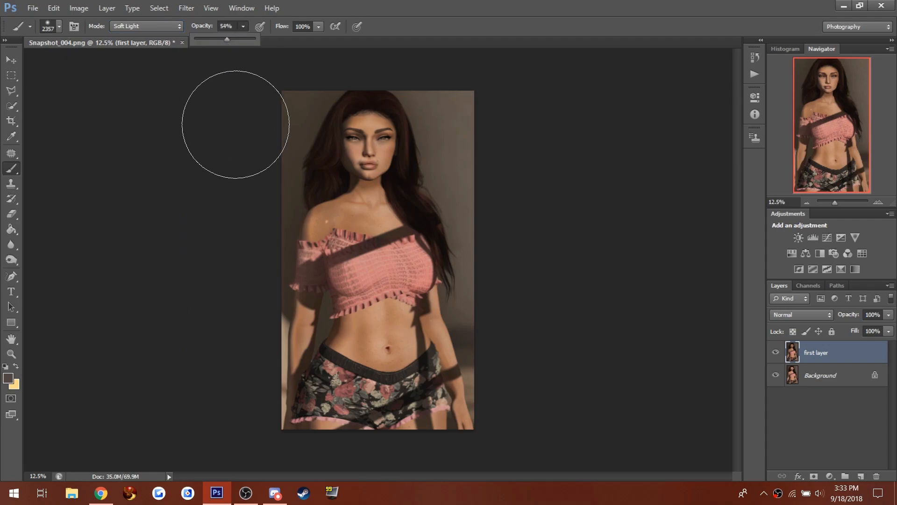
key(ctrl+j)
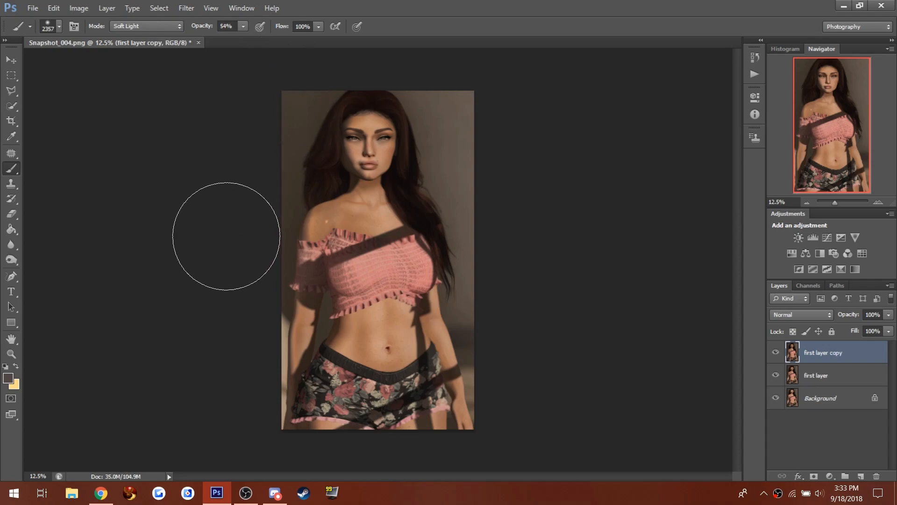
Try darkening the shadowed background and hair with the large dark grey-brown Soft Light brush.
click(10, 355)
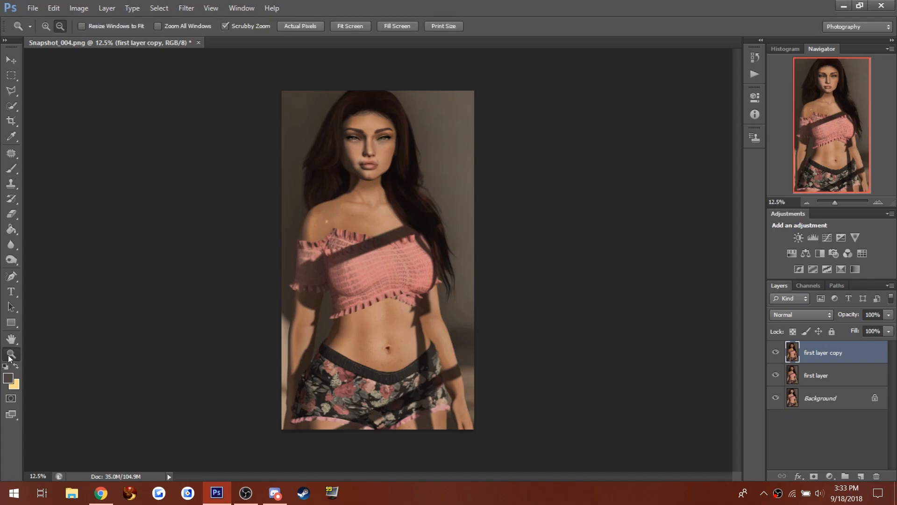
click(183, 194)
click(11, 168)
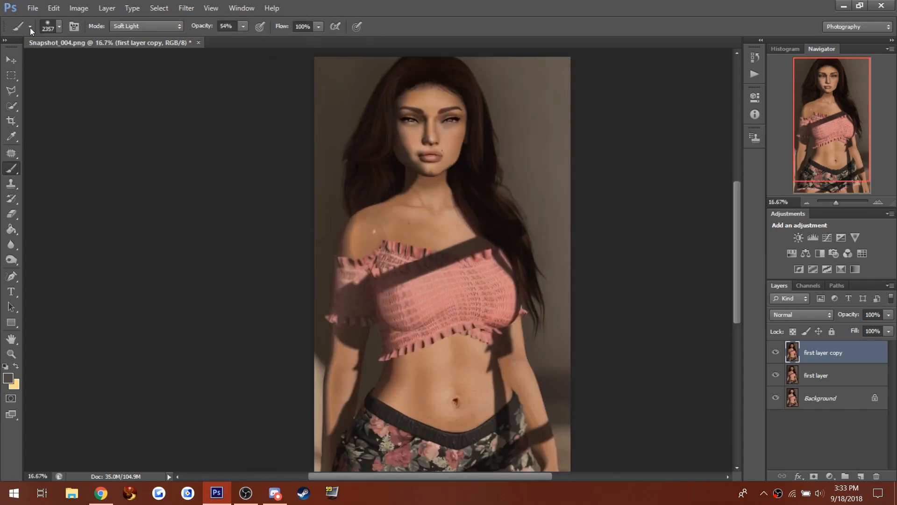
click(32, 8)
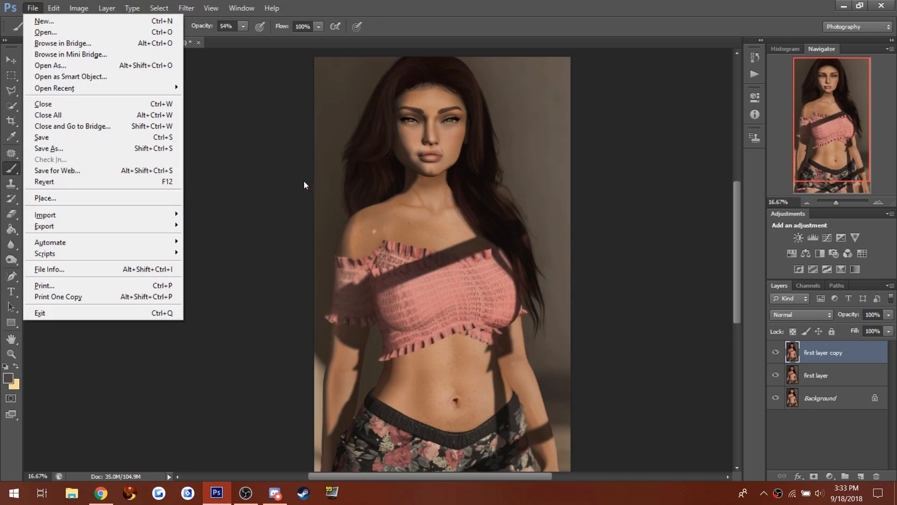
click(274, 175)
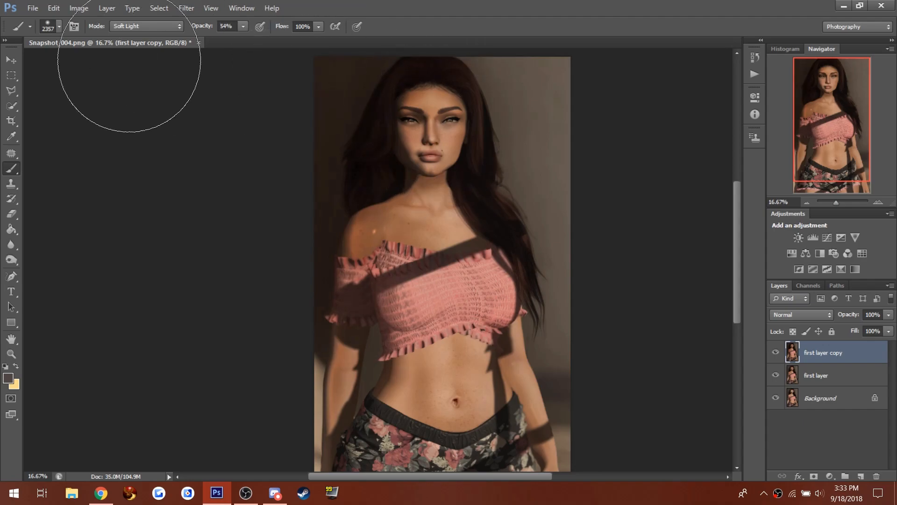
Undo the last dark Soft Light strokes on the duplicated layer.
click(54, 8)
click(54, 43)
click(53, 10)
click(54, 43)
click(53, 8)
click(52, 42)
click(53, 8)
click(52, 9)
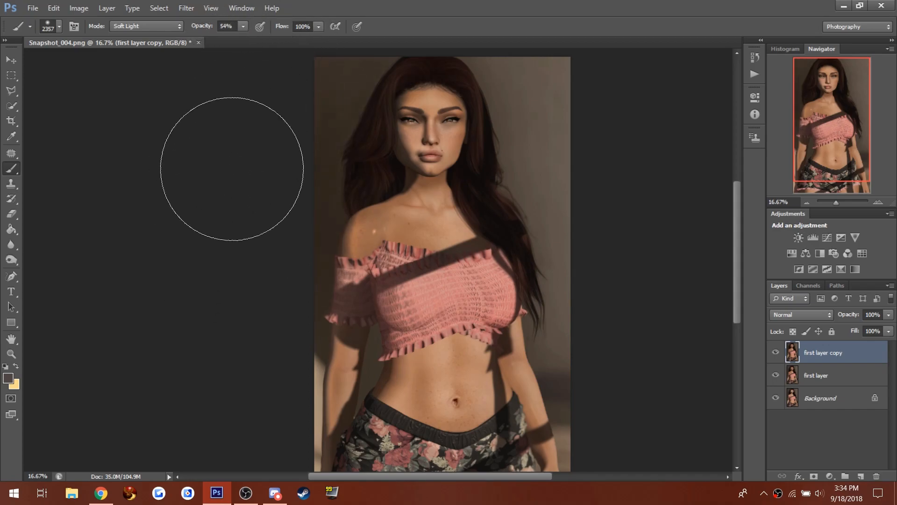
right_click(271, 176)
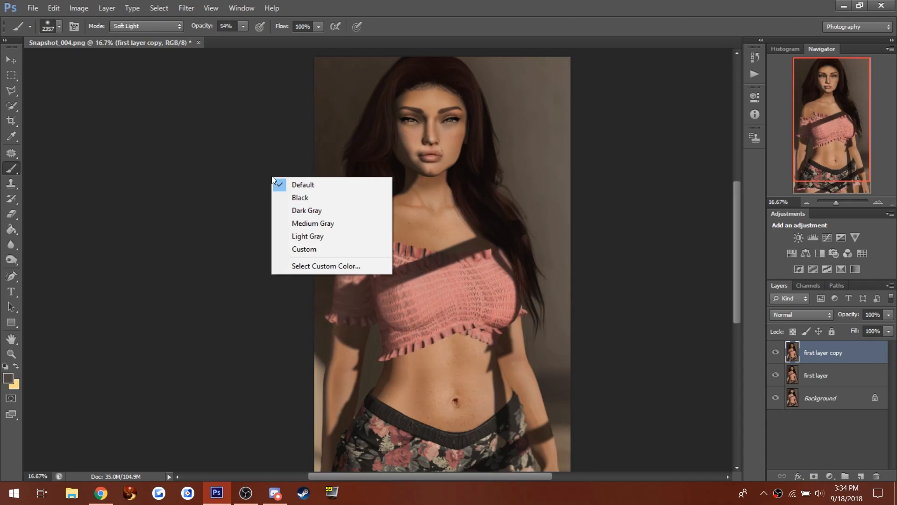
mouse_move(236, 174)
mouse_down()
mouse_move(232, 152)
mouse_move(248, 169)
mouse_move(232, 171)
mouse_up()
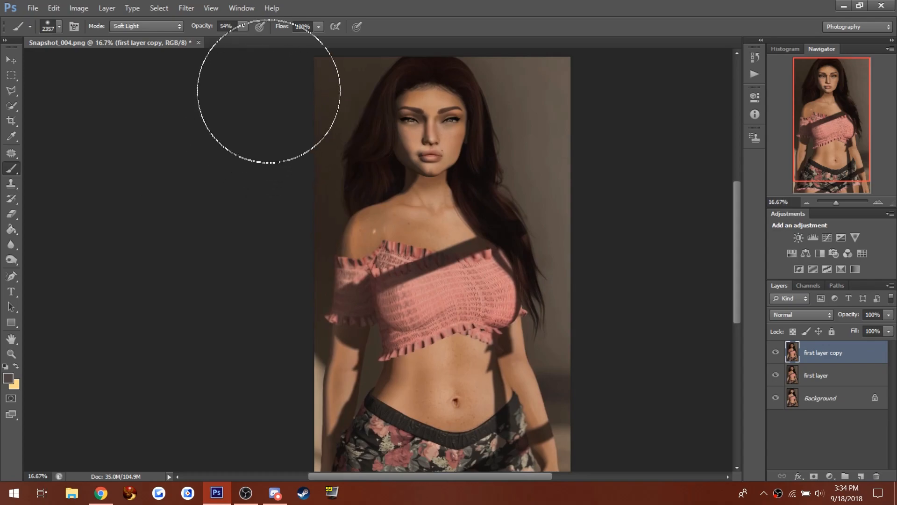
Brush light yellow #ffda8a in Soft Light over the wall and hair on the figure's lit side, using a 1400-pixel brush.
key(bracketleft)
key(bracketleft)
key(bracketleft)
key(bracketleft)
key(bracketleft)
key(bracketleft)
key(bracketleft)
key(bracketleft)
key(bracketleft)
key(bracketleft)
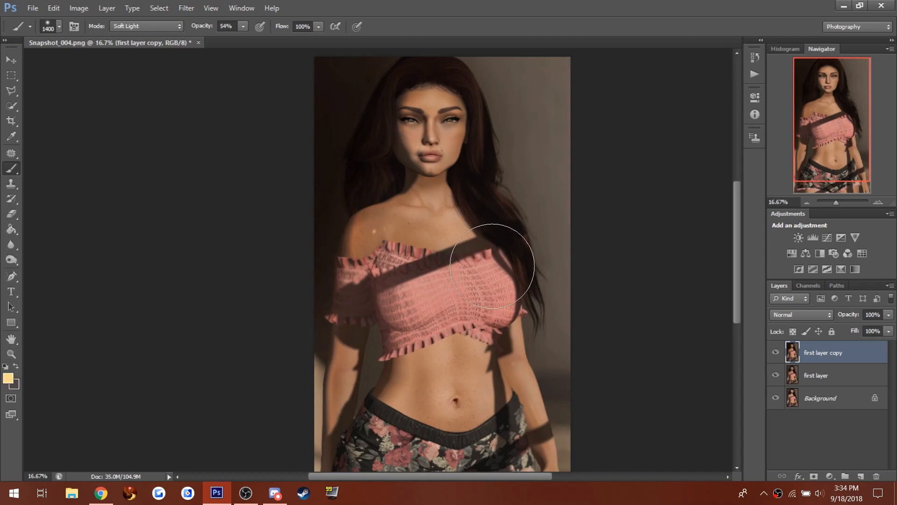
mouse_move(537, 50)
mouse_down()
mouse_move(539, 158)
mouse_move(523, 83)
mouse_move(525, 146)
mouse_move(581, 283)
mouse_move(611, 427)
mouse_up()
drag(568, 182, 550, 40)
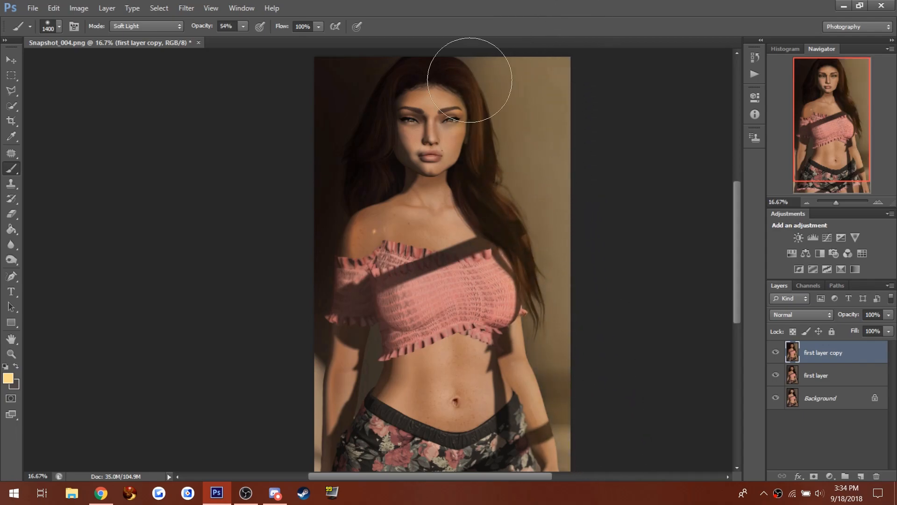
Change the foreground colour to a muted orange with hue 24° and warm the background and hair with it.
click(7, 379)
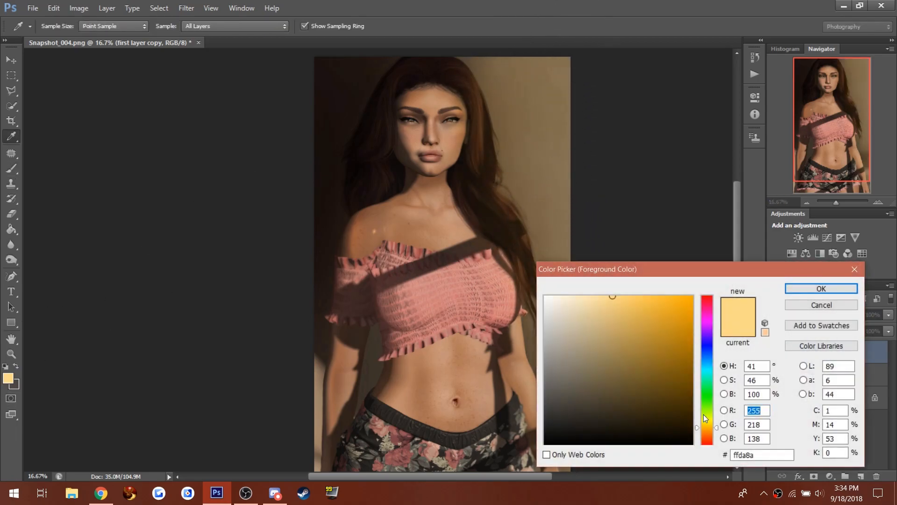
click(707, 433)
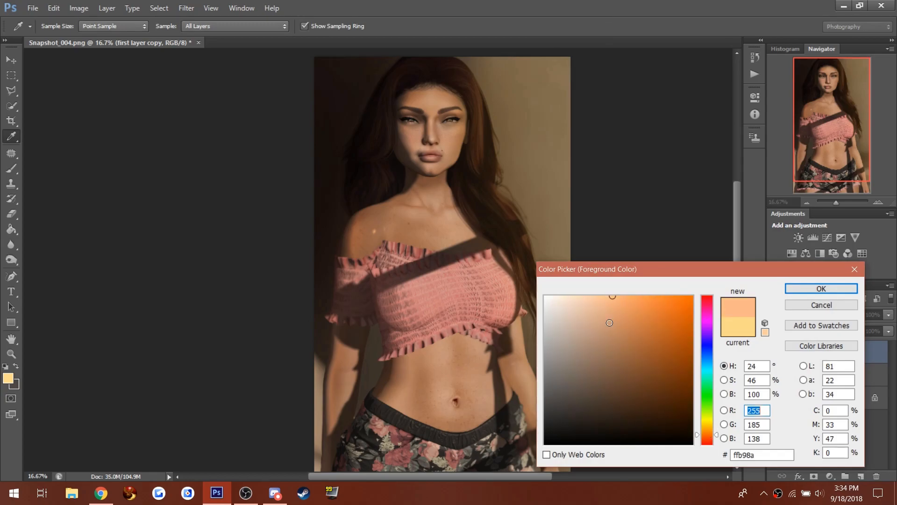
click(591, 324)
key(Return)
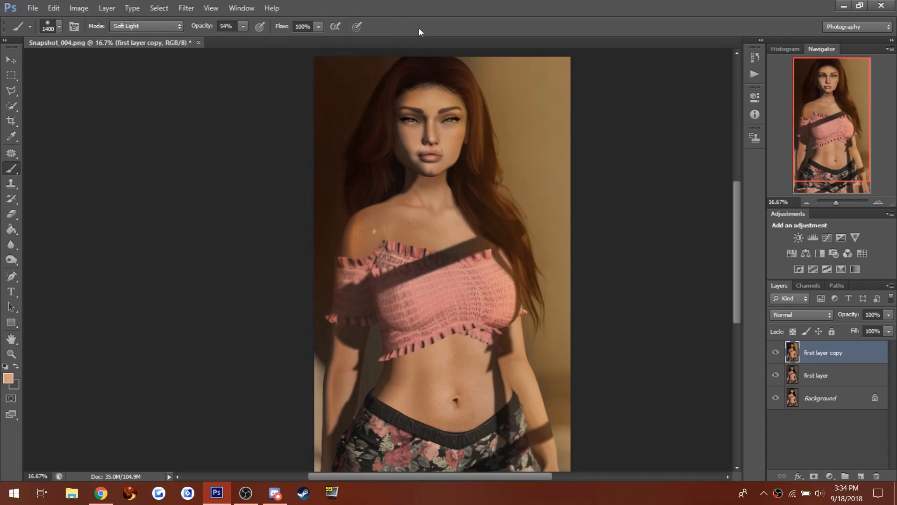
Set the foreground colour to near-white #fffbf8 and brighten the outer edge of the lit wall with a 900 to 1000-pixel brush.
key(bracketleft)
key(bracketleft)
key(bracketleft)
key(bracketleft)
key(bracketleft)
click(8, 380)
drag(601, 319, 549, 295)
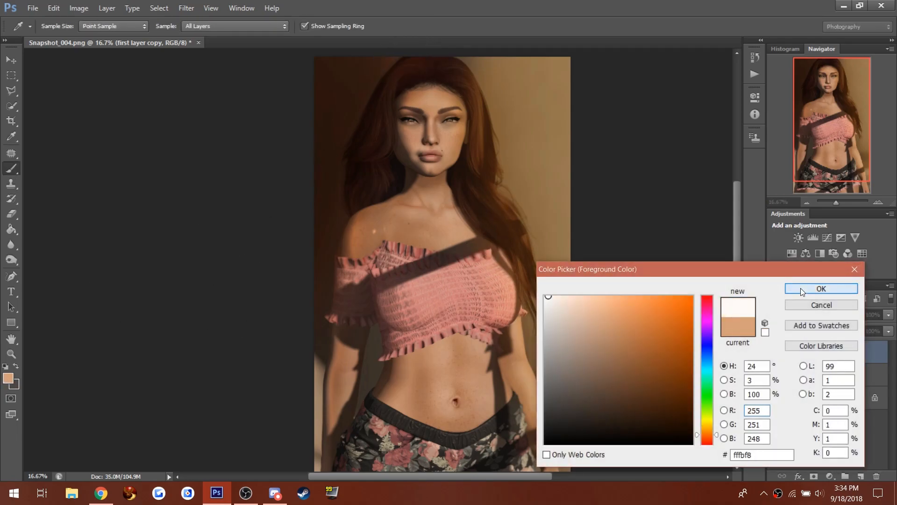
click(801, 292)
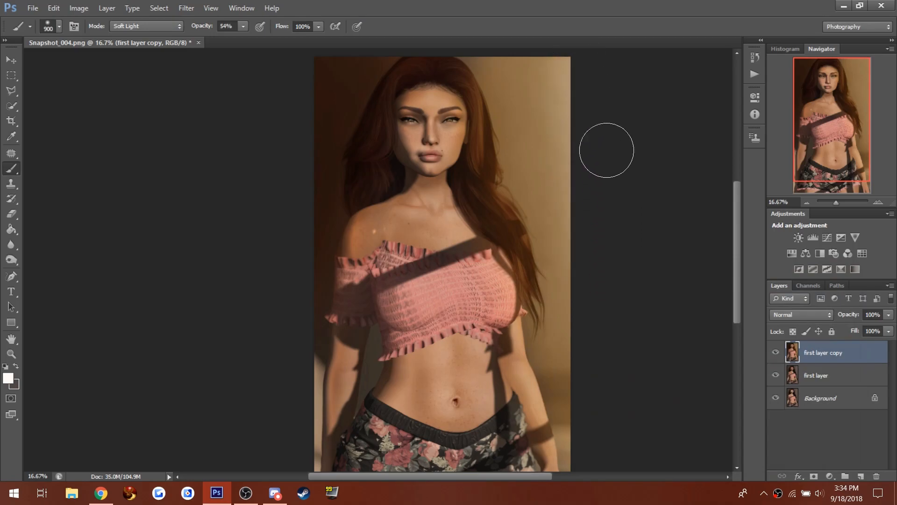
key(bracketright)
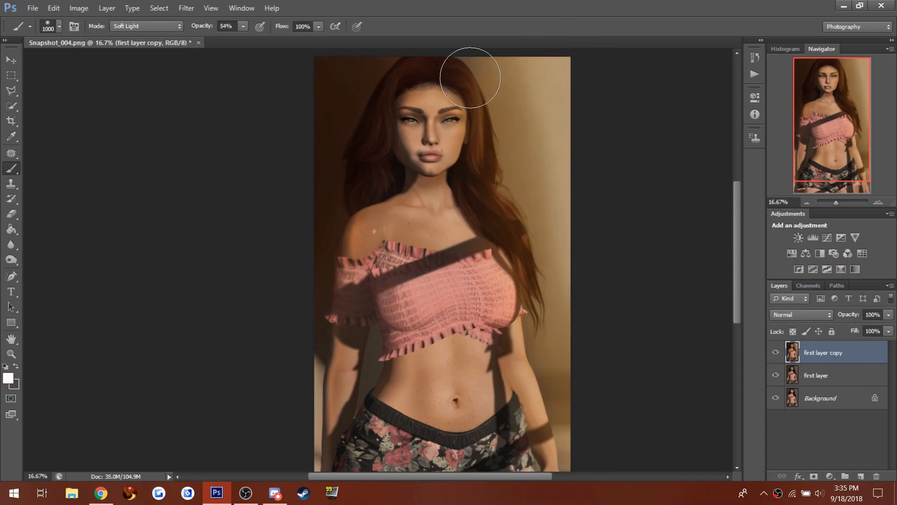
Burn the hair at 4% exposure, changing the range from Shadows to Midtones.
click(11, 261)
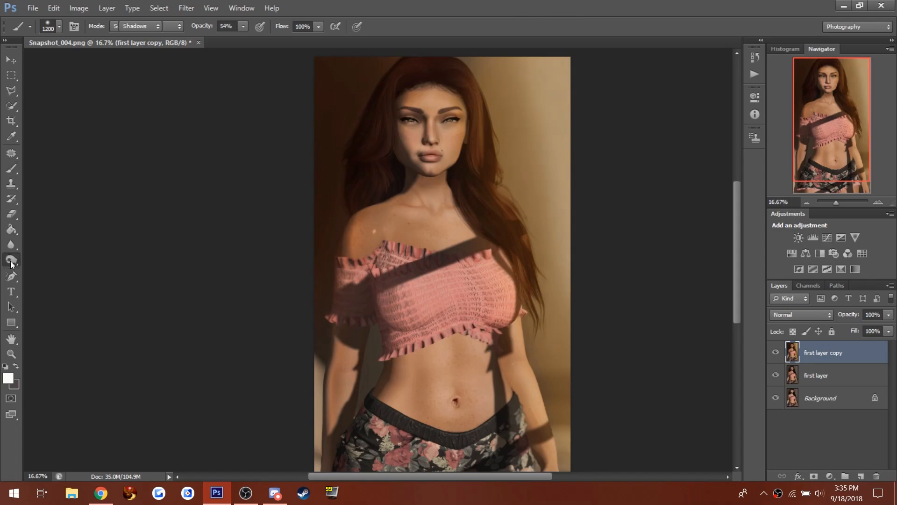
drag(11, 263, 40, 260)
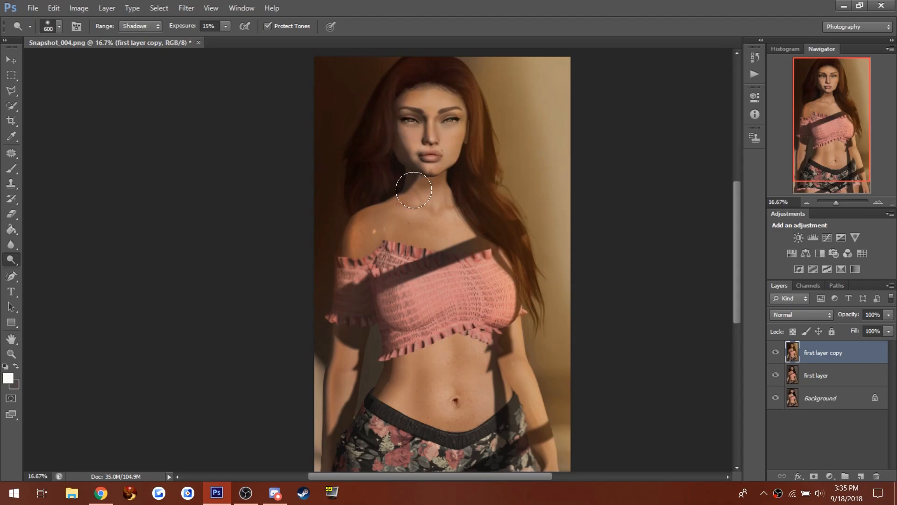
drag(16, 261, 35, 266)
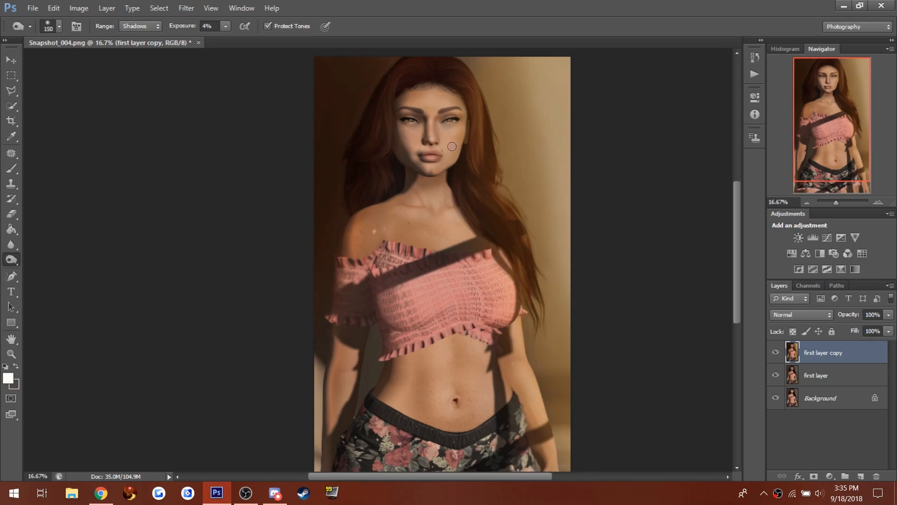
mouse_move(477, 173)
mouse_down()
mouse_move(468, 190)
mouse_move(477, 218)
mouse_up()
click(136, 26)
click(128, 45)
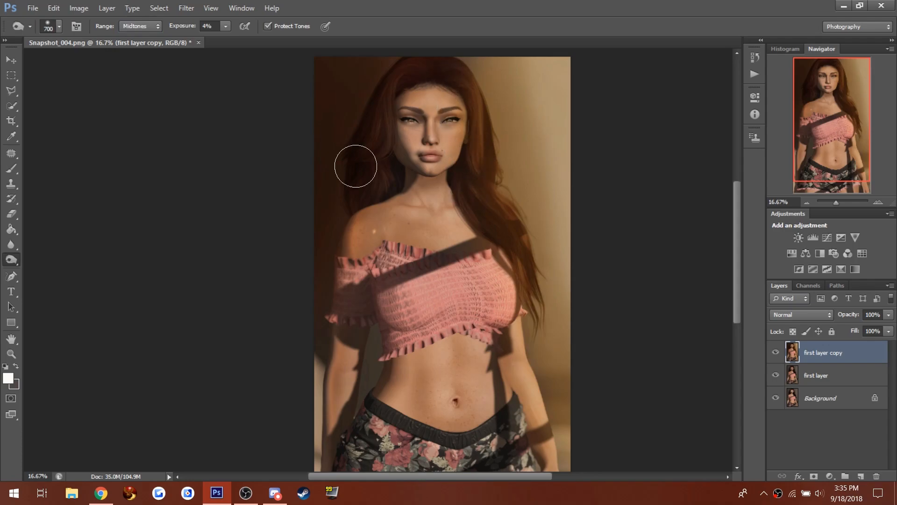
Dodge the lit wall and its edge along the hair in the Midtones range at 15% exposure, reducing the brush from 1400 to 900 pixels.
drag(13, 263, 42, 258)
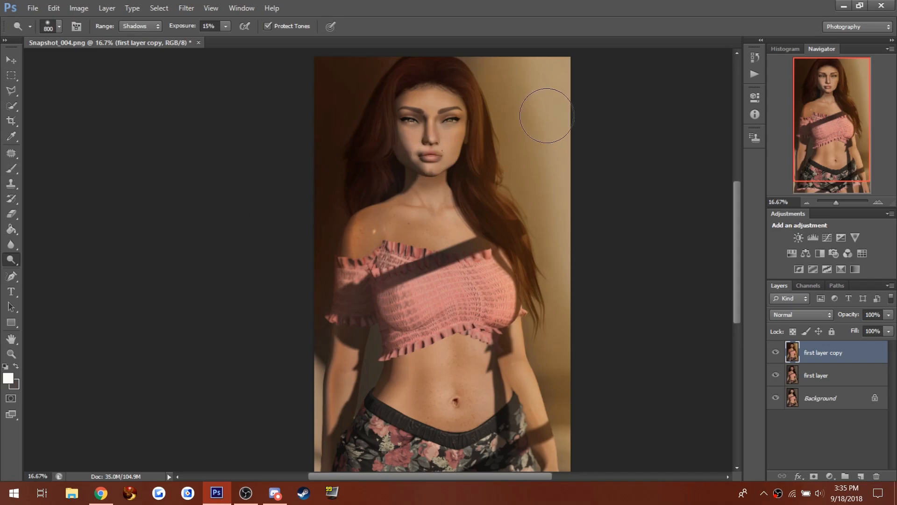
key(bracketright)
key(bracketright)
key(bracketright)
key(bracketright)
key(bracketright)
key(bracketright)
click(146, 27)
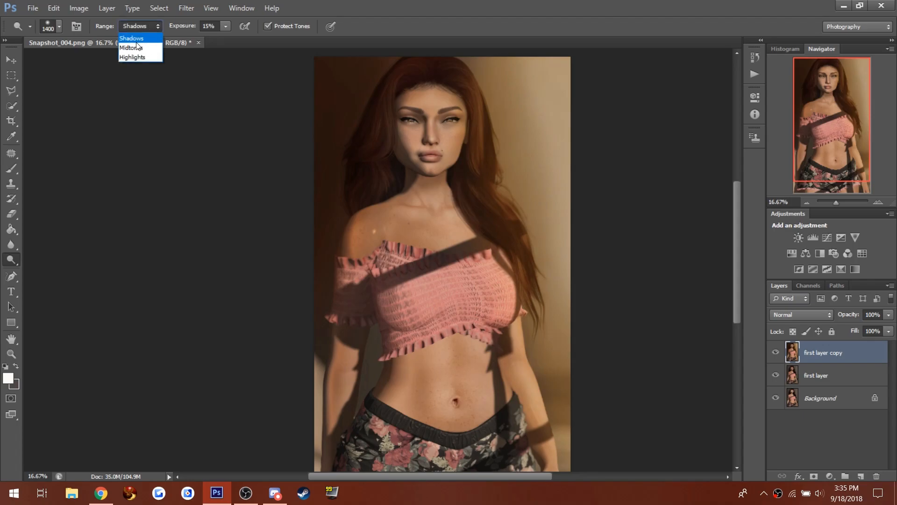
click(131, 48)
mouse_move(565, 267)
mouse_down()
mouse_move(560, 227)
mouse_move(593, 366)
mouse_move(569, 212)
mouse_up()
mouse_move(527, 166)
mouse_down()
mouse_move(530, 146)
mouse_move(500, 79)
mouse_move(509, 120)
mouse_up()
key([)
key([)
key([)
key([)
key([)
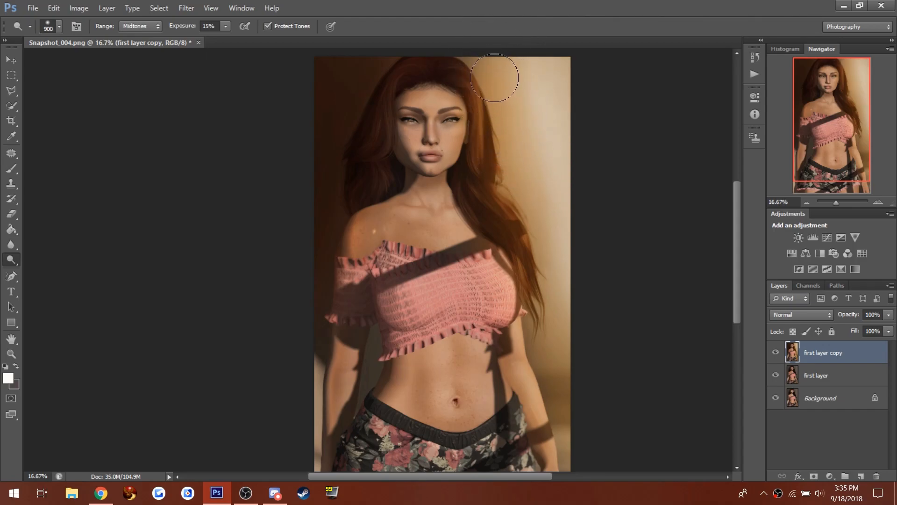
Paint near-white Soft Light strokes down the lit wall with a 1200-pixel brush at 54% opacity.
click(11, 169)
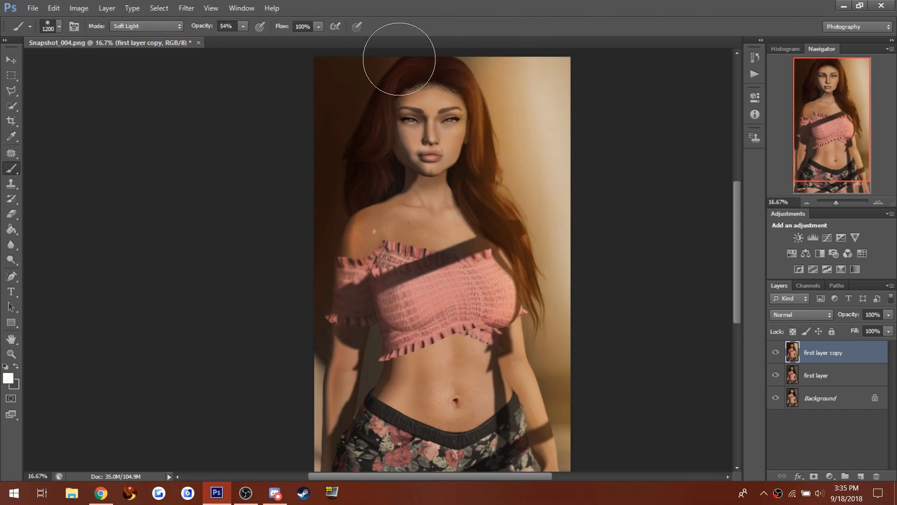
mouse_move(523, 76)
mouse_down()
mouse_move(591, 324)
mouse_move(589, 136)
mouse_move(597, 287)
mouse_move(586, 377)
mouse_up()
mouse_move(531, 66)
mouse_down()
mouse_move(550, 66)
mouse_move(555, 55)
mouse_move(574, 110)
mouse_move(601, 256)
mouse_up()
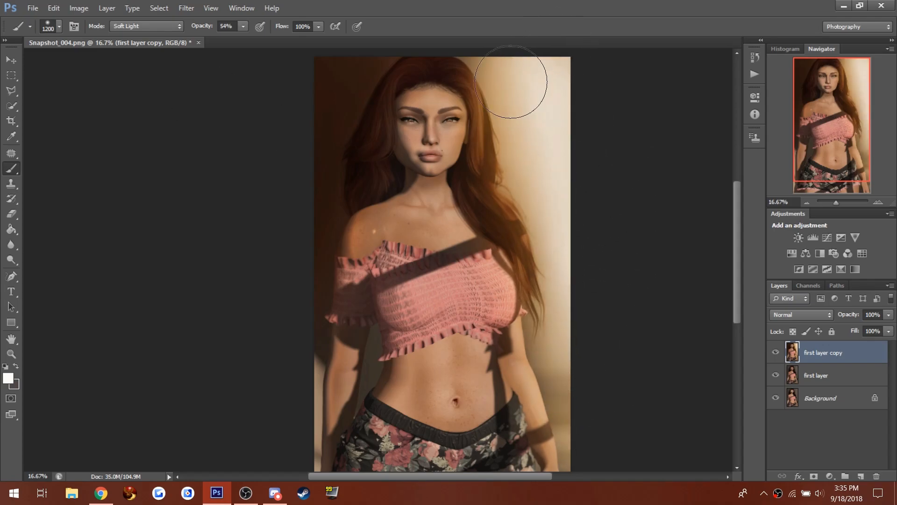
Extend the near-white glow along the hair edge and down the wall with an 800-pixel brush.
key(bracketleft)
key(bracketleft)
key(bracketleft)
key(bracketleft)
key(bracketleft)
mouse_move(469, 55)
mouse_down()
mouse_move(534, 120)
mouse_move(614, 297)
mouse_up()
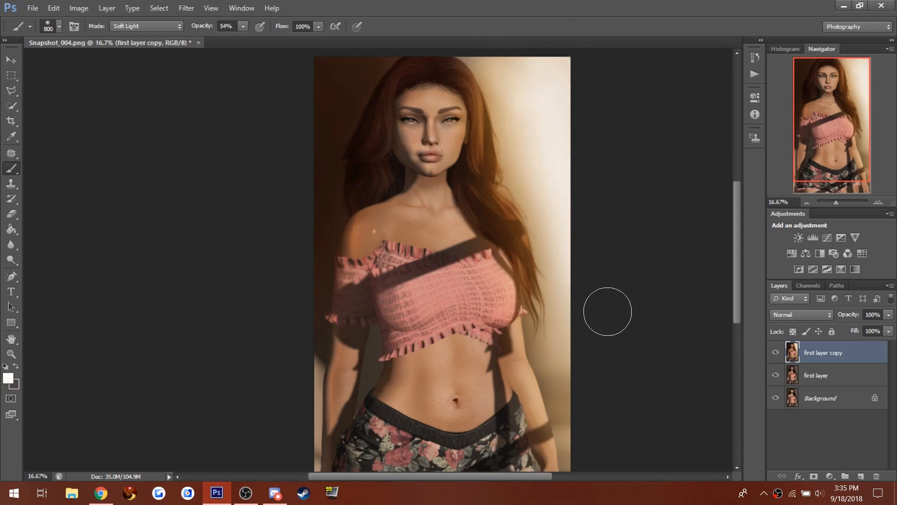
Desaturate the forehead and hairline using the Sponge tool at 15% flow with a 500-pixel brush.
drag(11, 259, 47, 257)
key(bracketleft)
key(bracketleft)
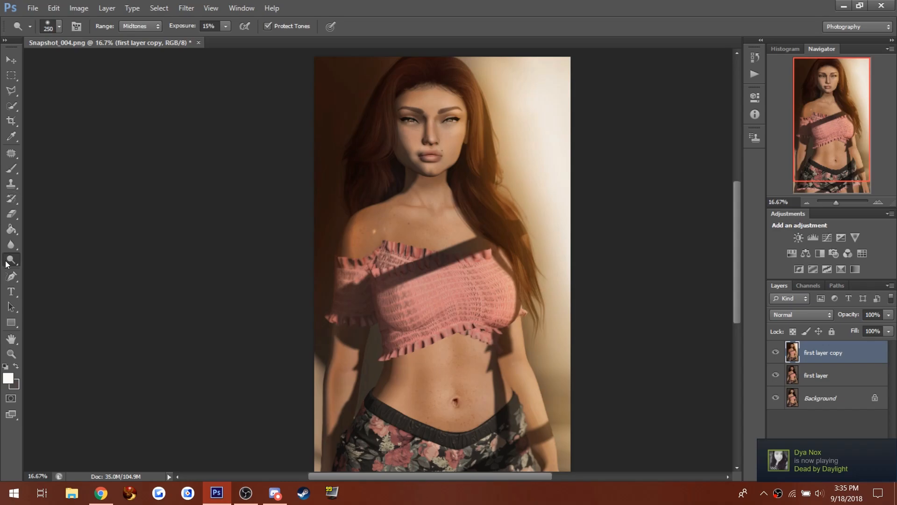
mouse_move(9, 260)
mouse_down()
mouse_move(34, 262)
mouse_move(42, 280)
mouse_up()
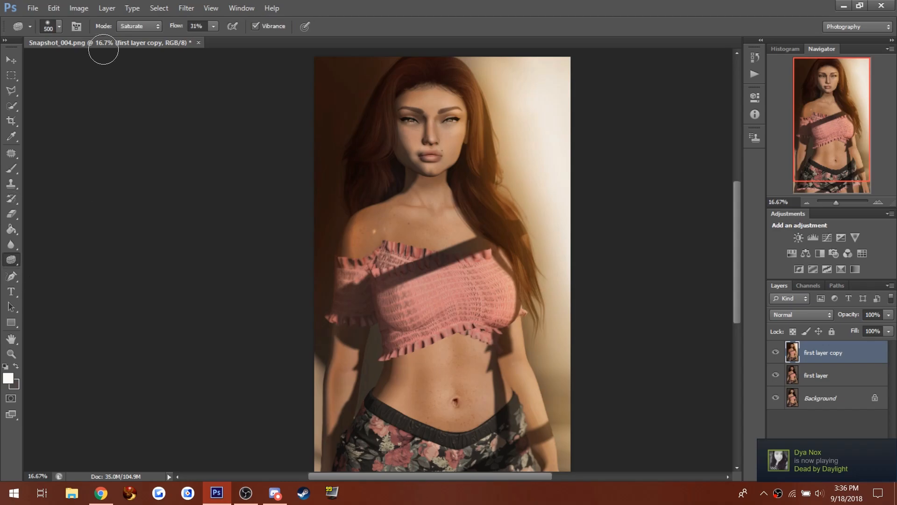
click(143, 27)
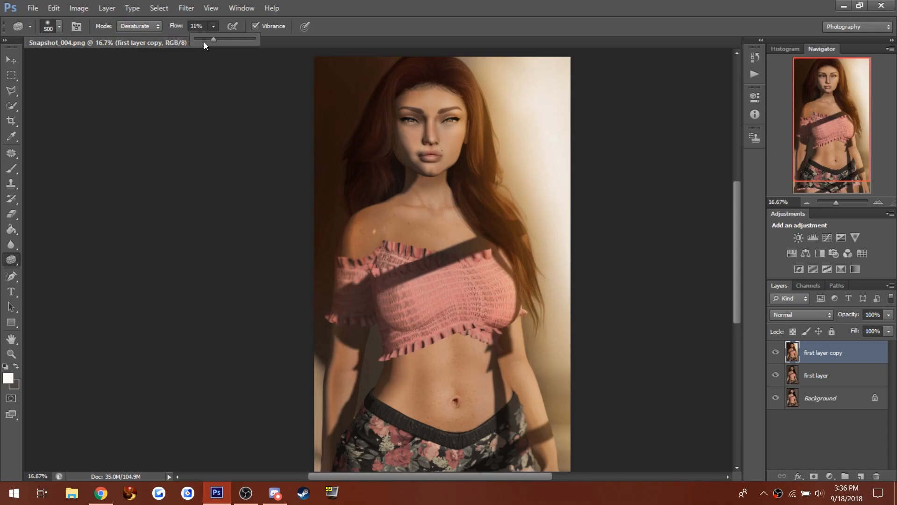
drag(399, 94, 462, 108)
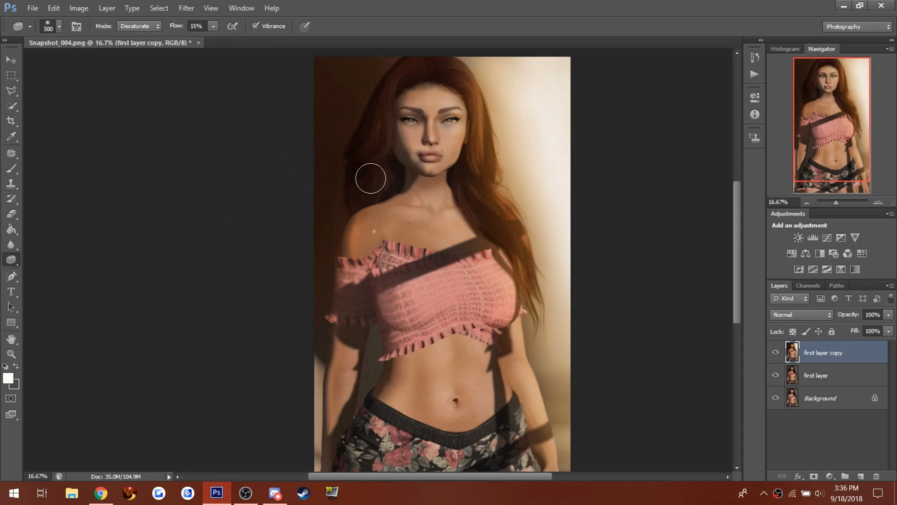
Burn the hairline and forehead in the Midtones range at 10% exposure with a 250-pixel brush.
right_click(13, 260)
click(44, 268)
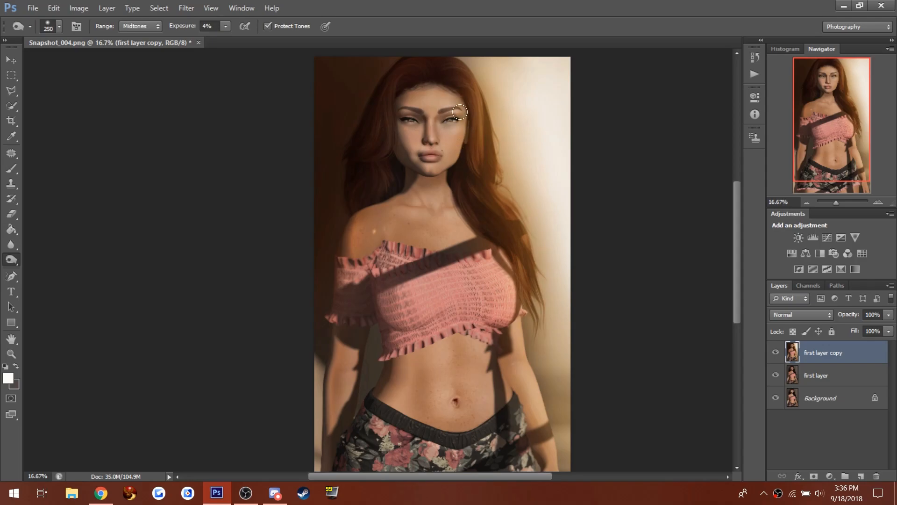
click(225, 26)
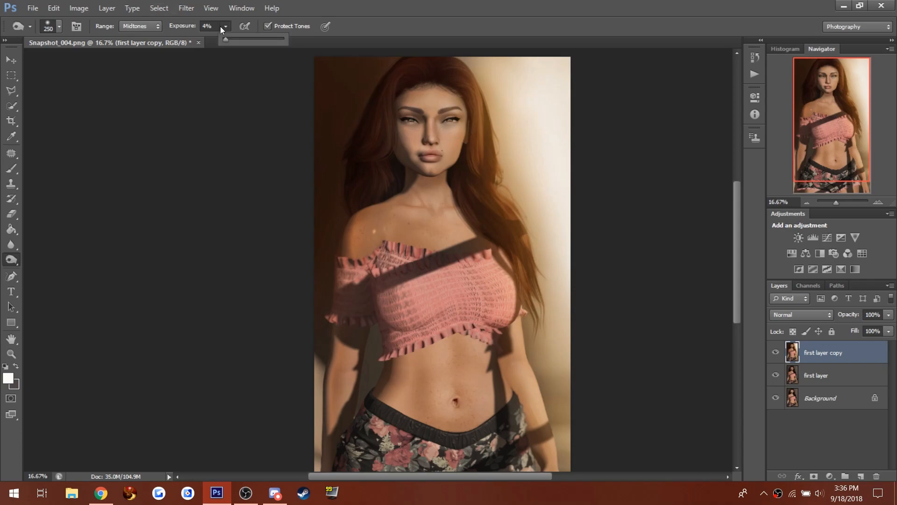
click(454, 95)
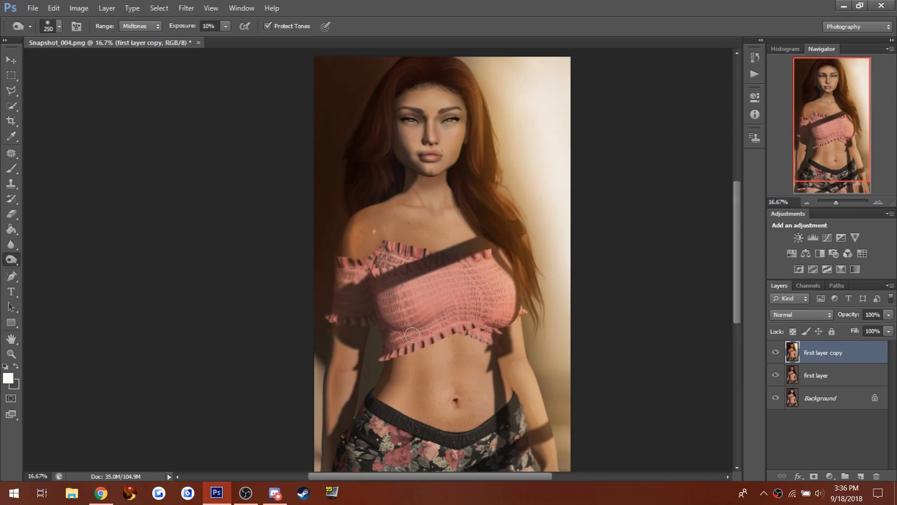
Add a Curves adjustment layer above first layer copy.
click(826, 238)
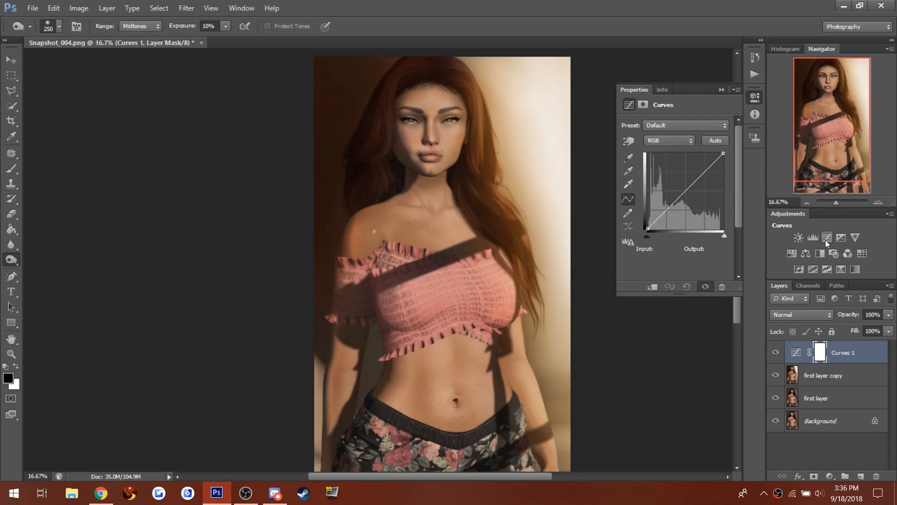
Try different gray point samples across the wall, hair, face, clothing and skin, and reset the Curves adjustment.
click(628, 171)
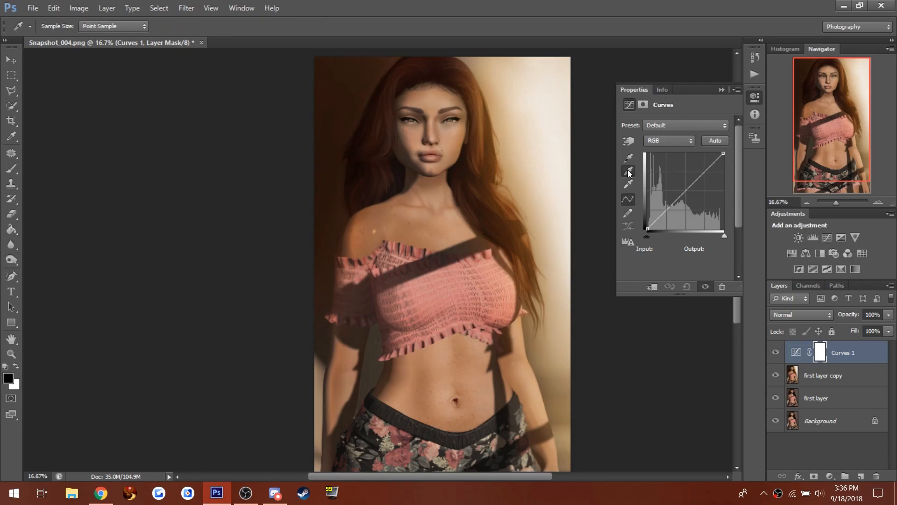
click(498, 153)
click(438, 166)
click(480, 172)
click(499, 210)
click(442, 69)
click(396, 115)
click(412, 159)
click(396, 159)
click(351, 159)
click(406, 273)
click(536, 354)
click(446, 404)
click(352, 269)
click(364, 350)
click(687, 286)
Bend the RGB curve upward to brighten the midtones, with a shadow point at input 53 and output 59.
drag(698, 169, 667, 212)
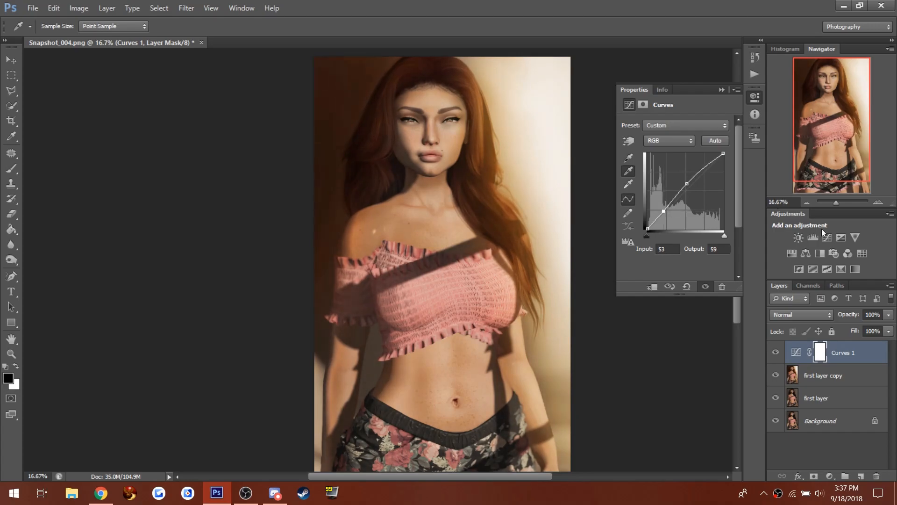
Add an Exposure adjustment layer with a slight positive offset and a gamma correction of 0.86.
click(840, 238)
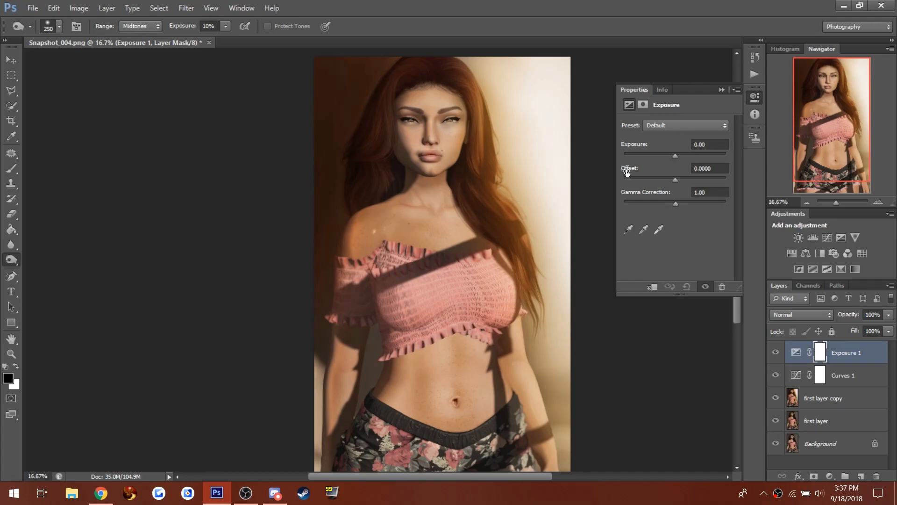
drag(676, 178, 681, 202)
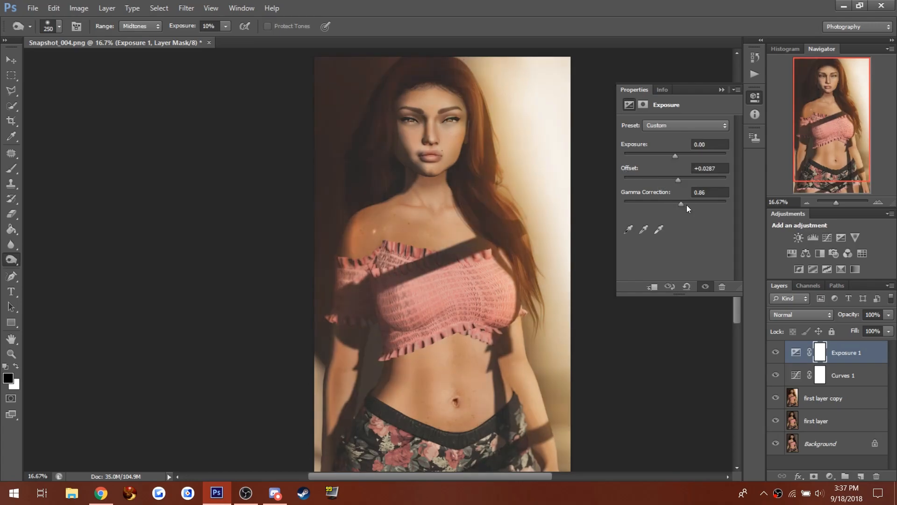
drag(676, 179, 678, 182)
Add a Vibrance adjustment layer with vibrance set to +39.
click(855, 237)
mouse_move(697, 134)
mouse_down()
mouse_move(660, 133)
mouse_move(691, 137)
mouse_up()
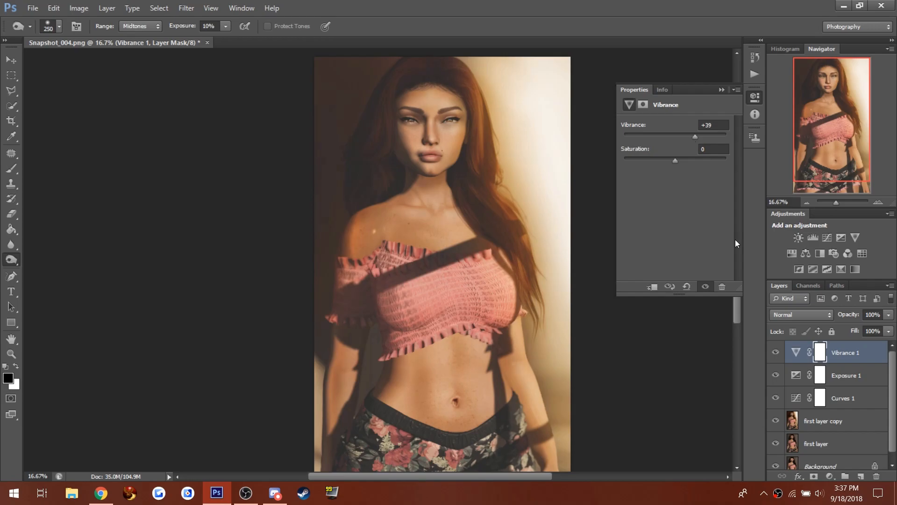
Add a Brightness/Contrast adjustment layer with brightness -22 and contrast 13.
click(798, 238)
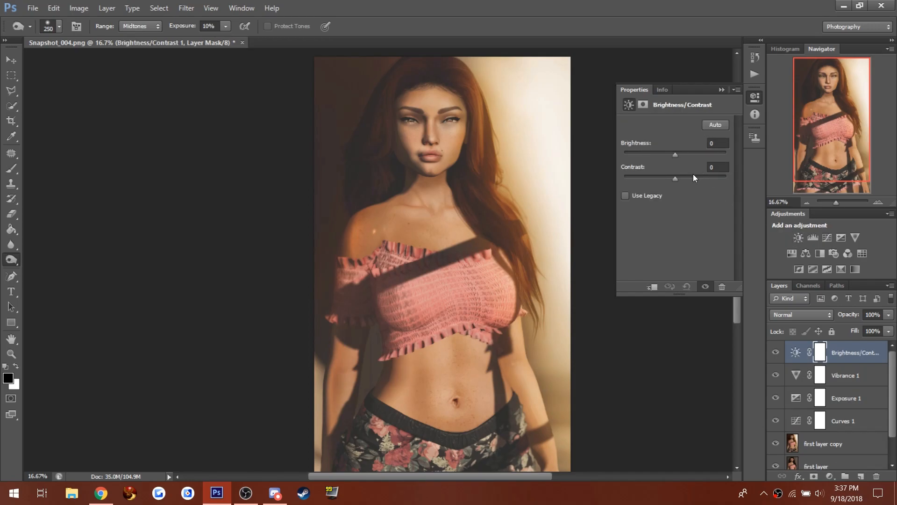
click(696, 176)
drag(681, 178, 667, 153)
click(673, 153)
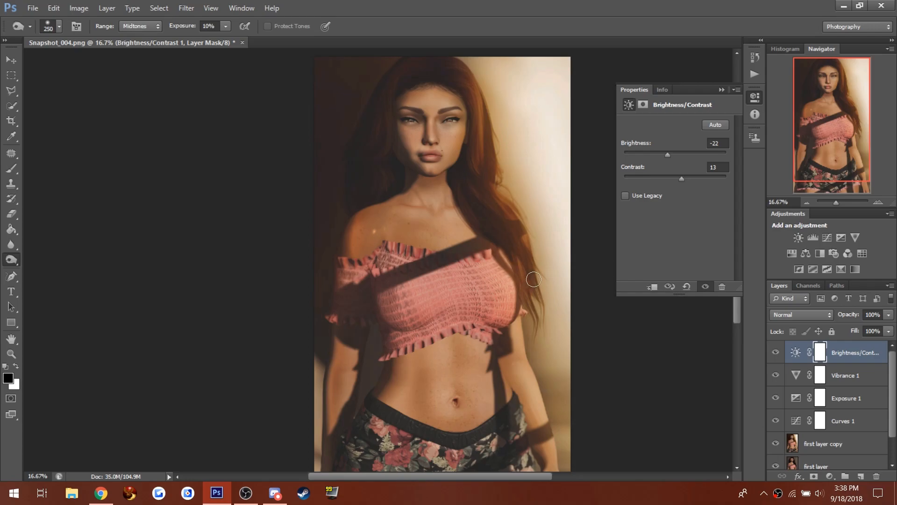
Try a Photo Filter adjustment with several filters, including Cyan and Cooling Filter (80), and delete its layer.
click(835, 253)
click(689, 126)
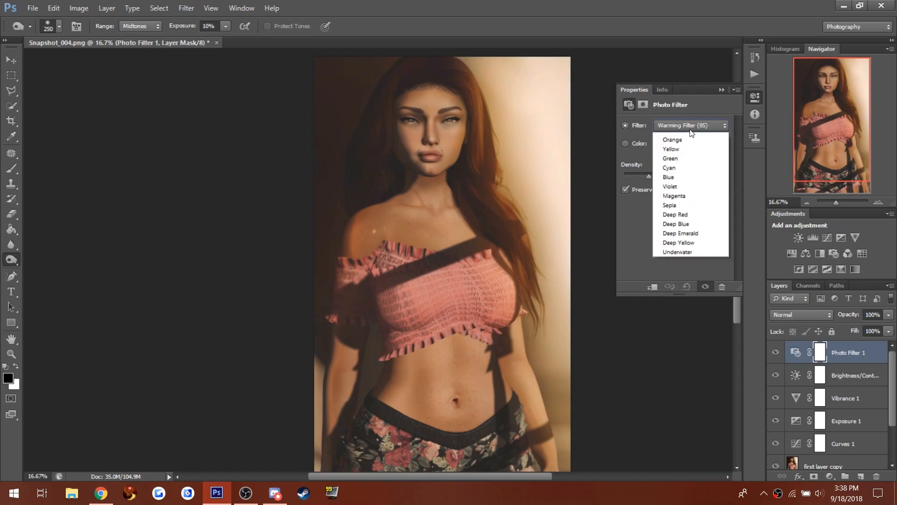
click(677, 269)
click(669, 125)
click(672, 233)
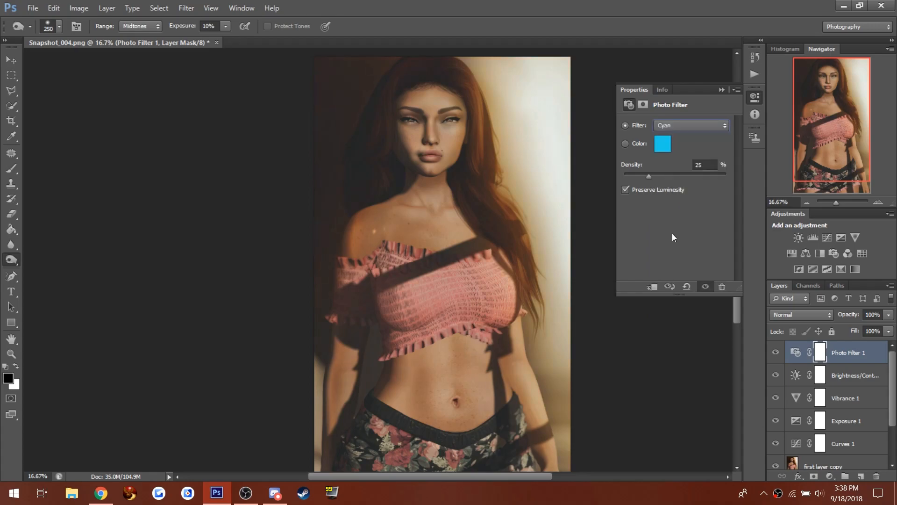
click(667, 125)
click(661, 185)
drag(663, 174, 641, 178)
click(673, 125)
click(669, 164)
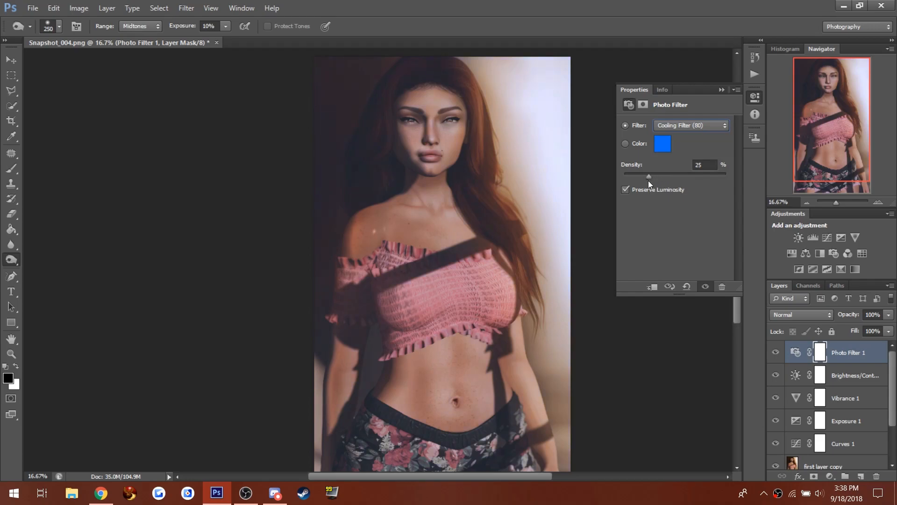
right_click(841, 359)
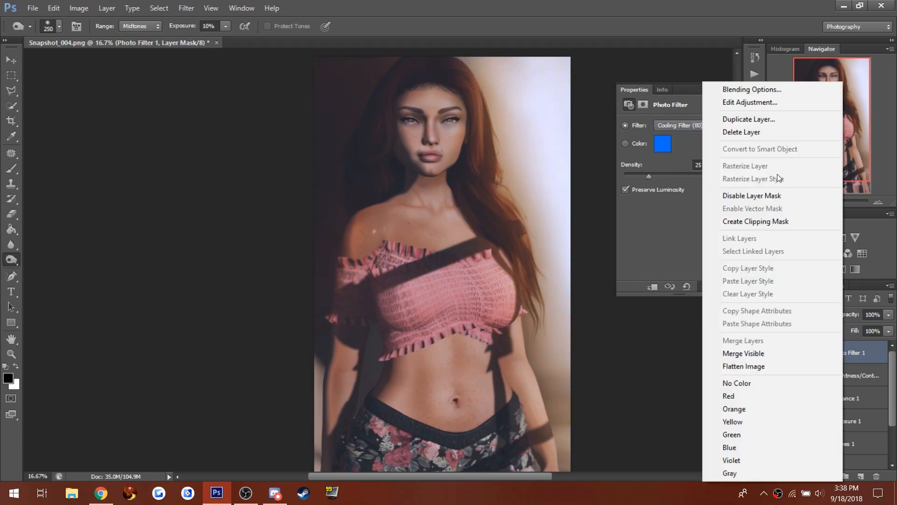
click(739, 130)
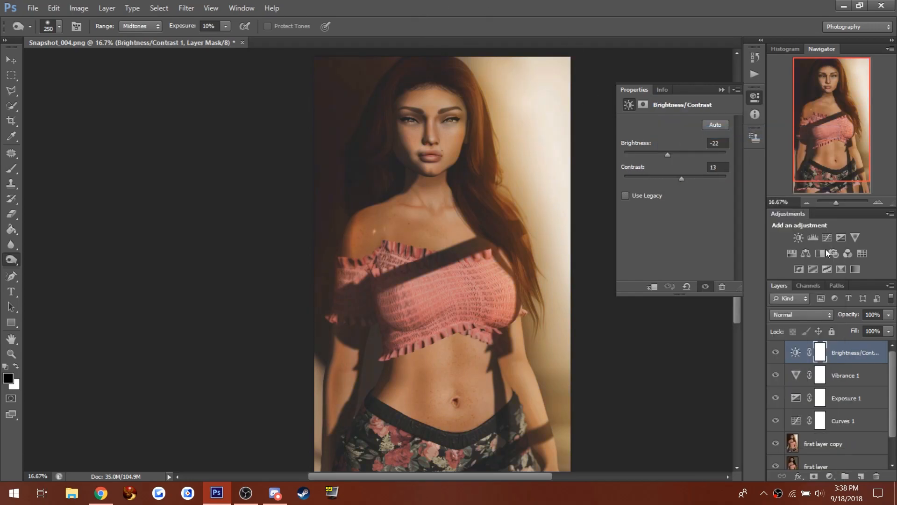
Add a Gradient Map adjustment layer using the Black, White preset.
click(854, 269)
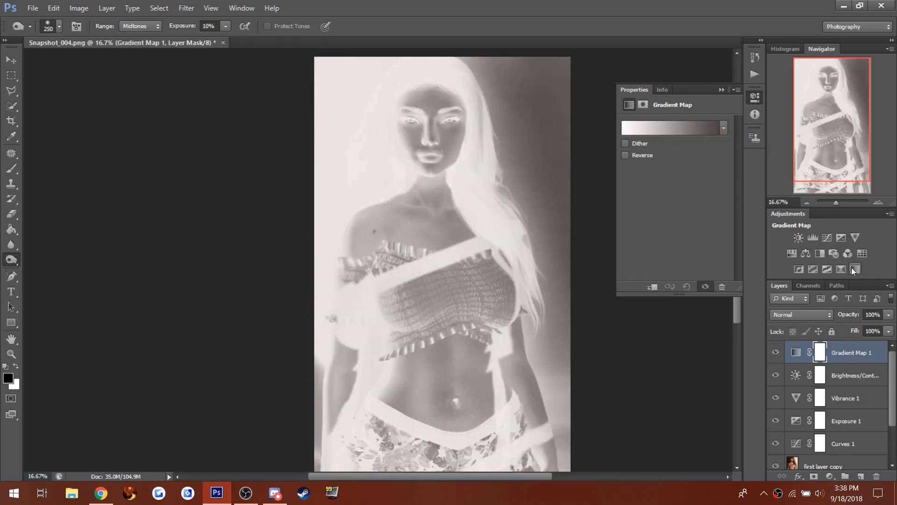
click(654, 125)
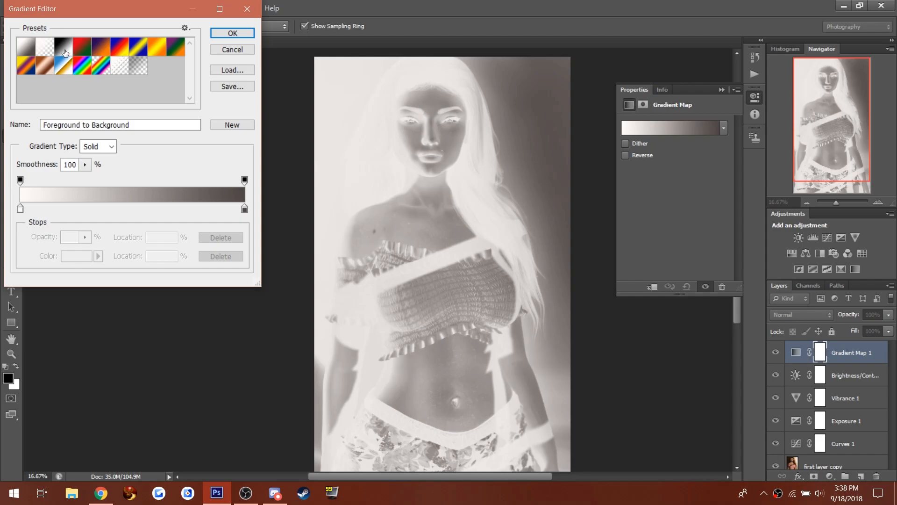
click(60, 48)
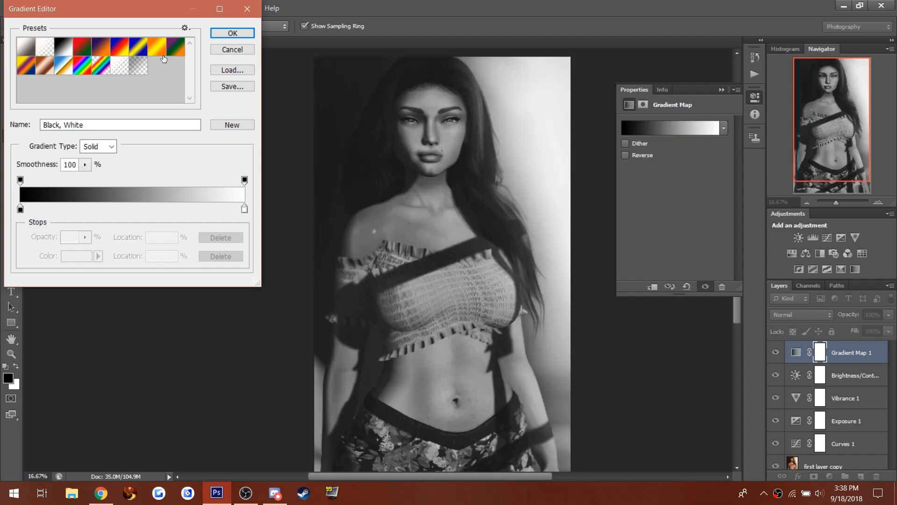
click(231, 34)
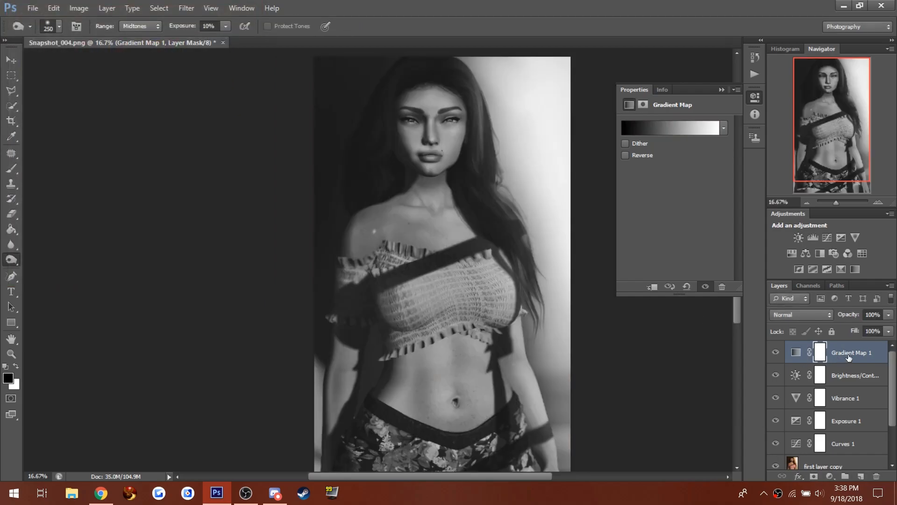
Set the Gradient Map layer's blend mode to Luminosity through its blending options.
right_click(847, 354)
click(777, 89)
click(679, 234)
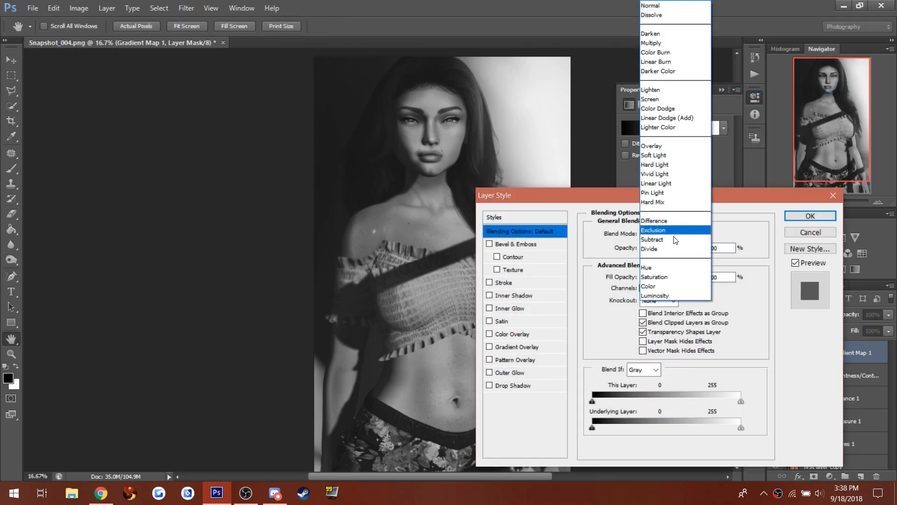
click(666, 291)
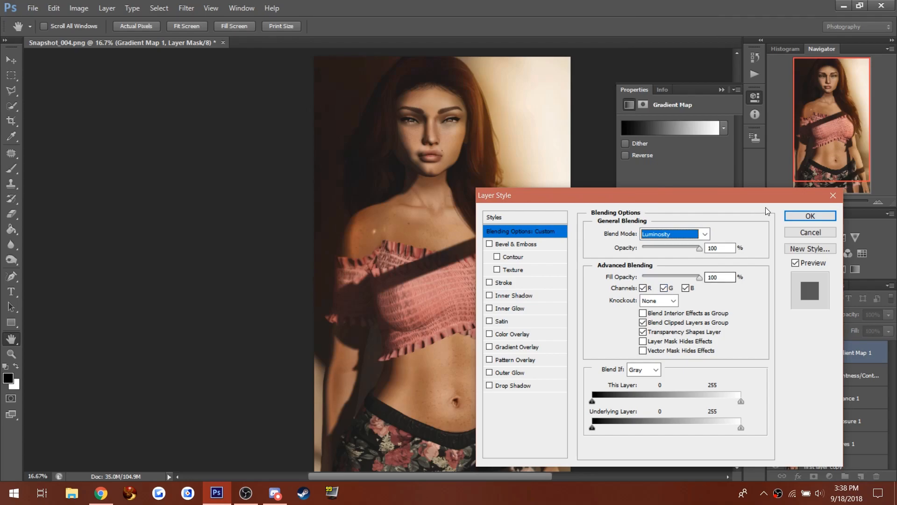
click(802, 214)
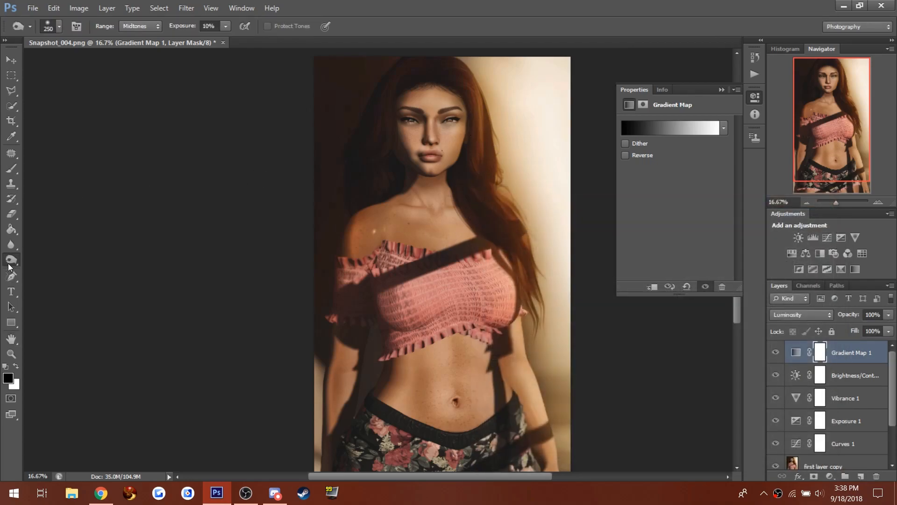
Dodge the lit wall and adjoining hair on first layer copy with a 900-pixel brush, Midtones range, 15% exposure.
drag(18, 263, 35, 260)
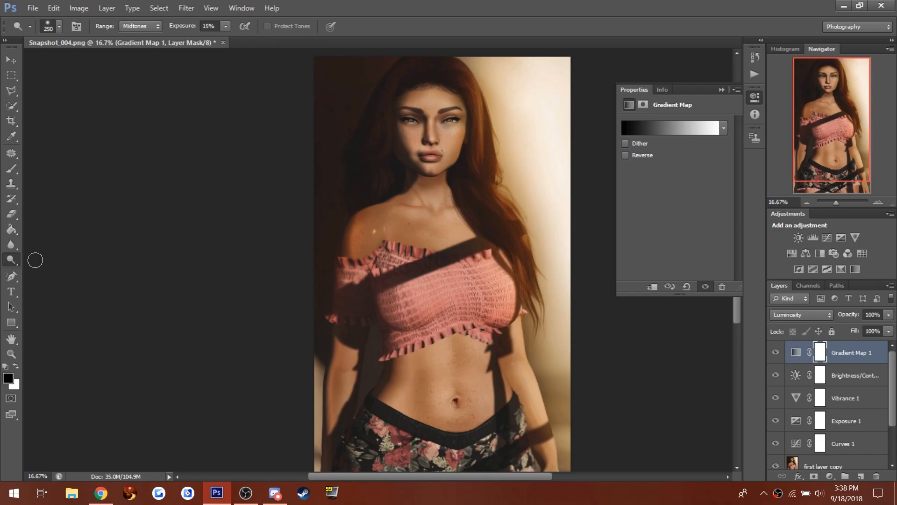
click(816, 467)
key(bracketright)
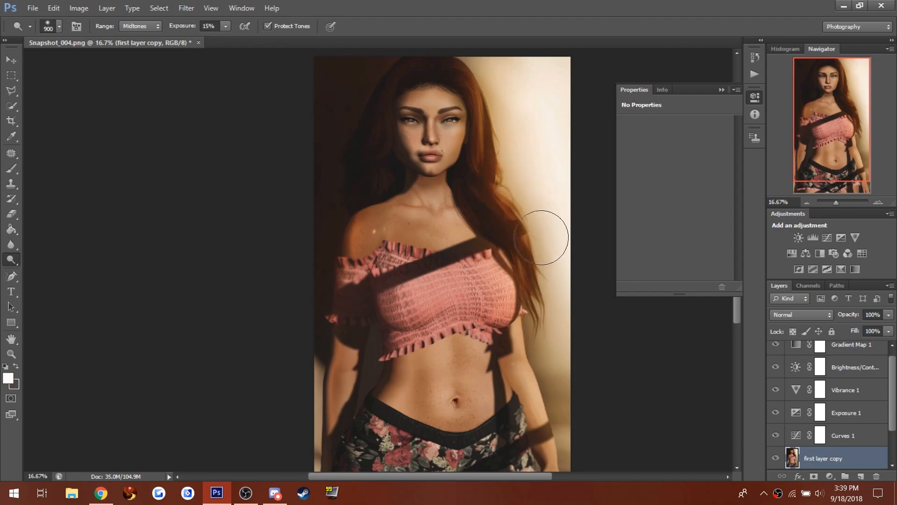
key(bracketright)
key(bracketright)
key(bracketright)
key(bracketright)
key(bracketright)
key(bracketright)
mouse_move(565, 336)
mouse_down()
mouse_move(562, 371)
mouse_move(541, 360)
mouse_move(562, 411)
mouse_up()
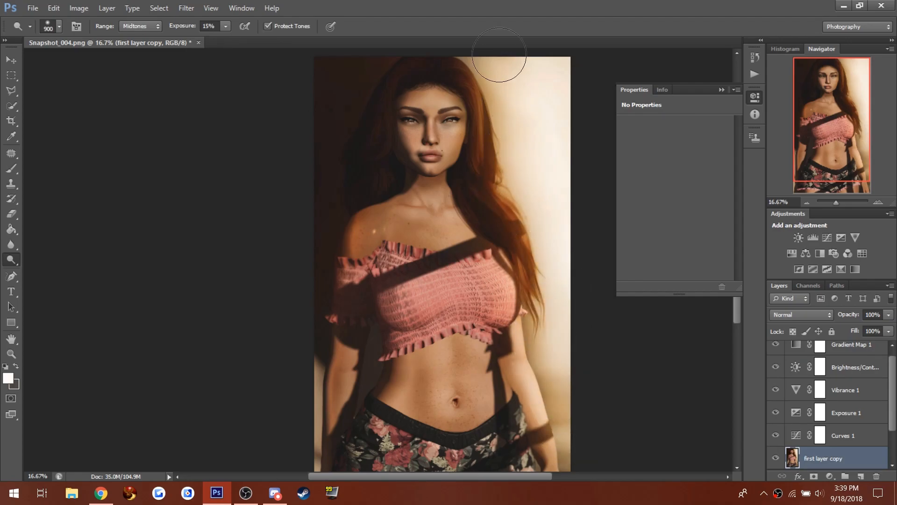
mouse_move(483, 49)
mouse_down()
mouse_move(522, 173)
mouse_move(525, 207)
mouse_move(516, 224)
mouse_up()
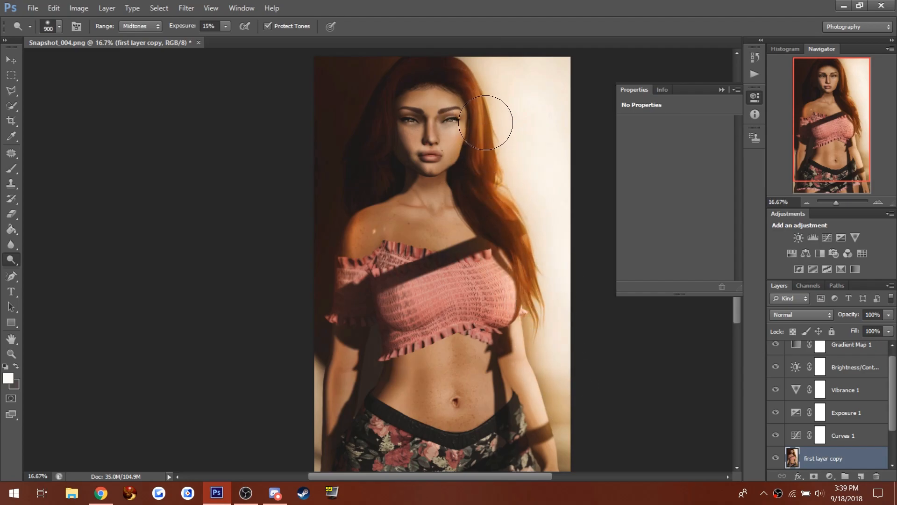
drag(473, 98, 485, 141)
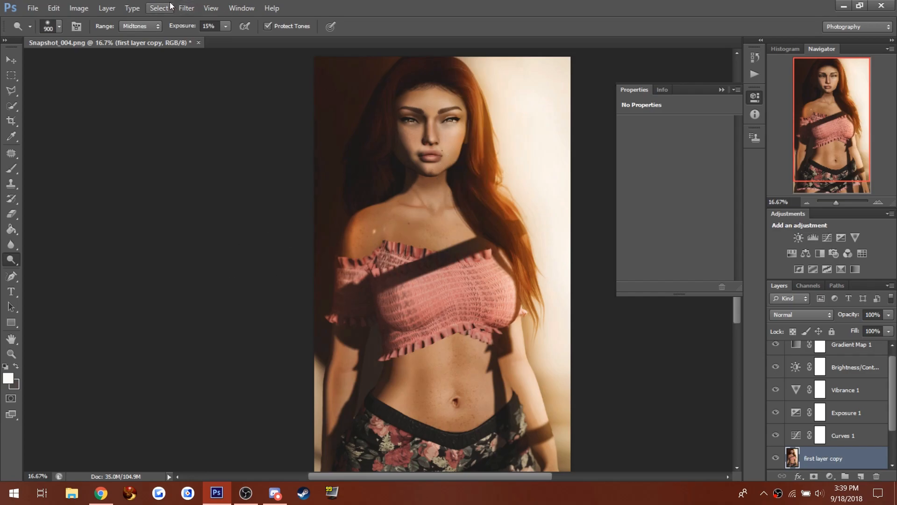
Stamp near-white specks over the lit side of first layer copy with the 2357-pixel particle brush in Screen mode at 100% opacity.
click(12, 168)
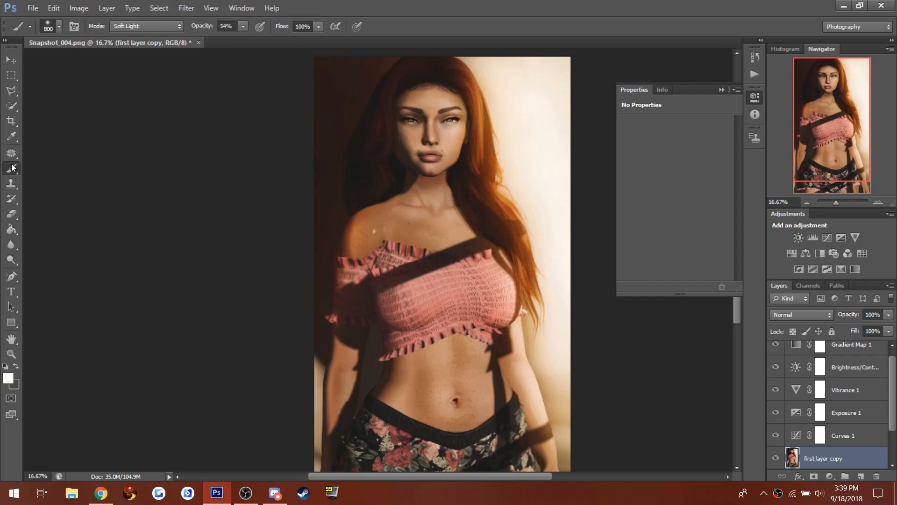
click(59, 27)
scroll(91, 134, down, 5)
scroll(91, 135, down, 3)
click(61, 172)
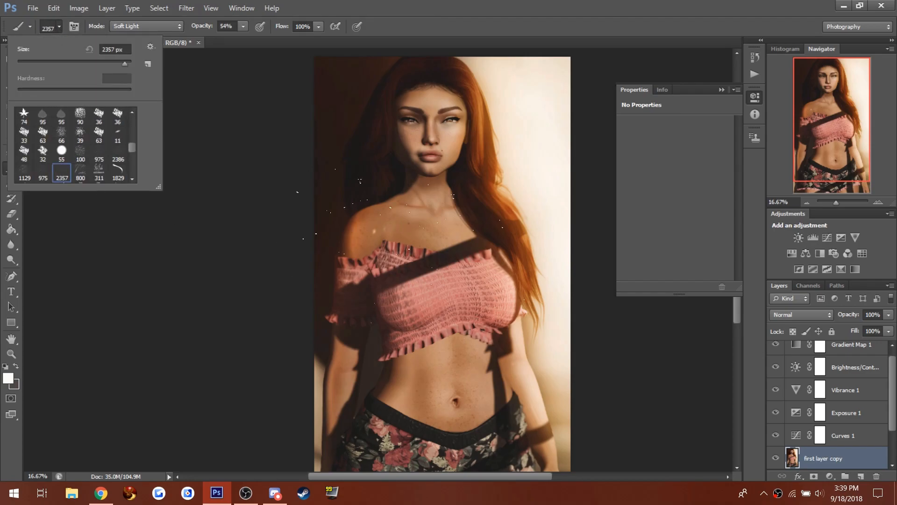
click(593, 405)
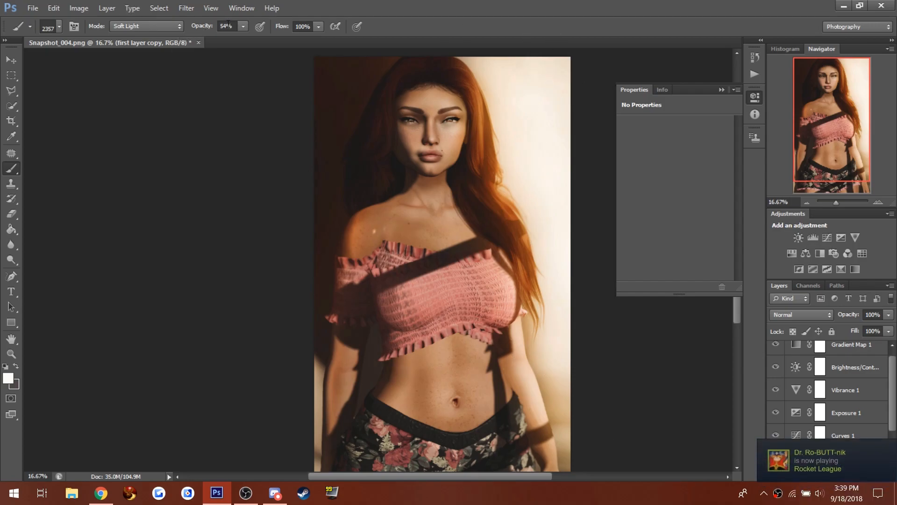
click(156, 26)
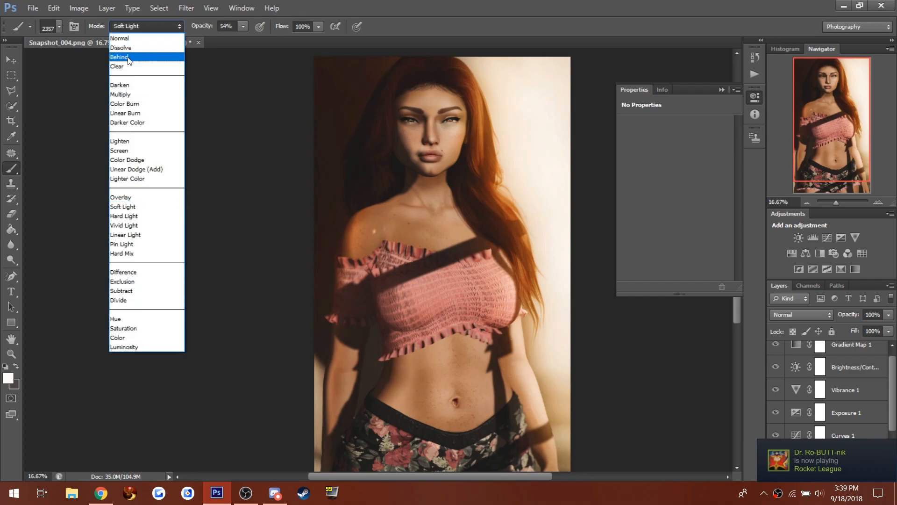
click(129, 150)
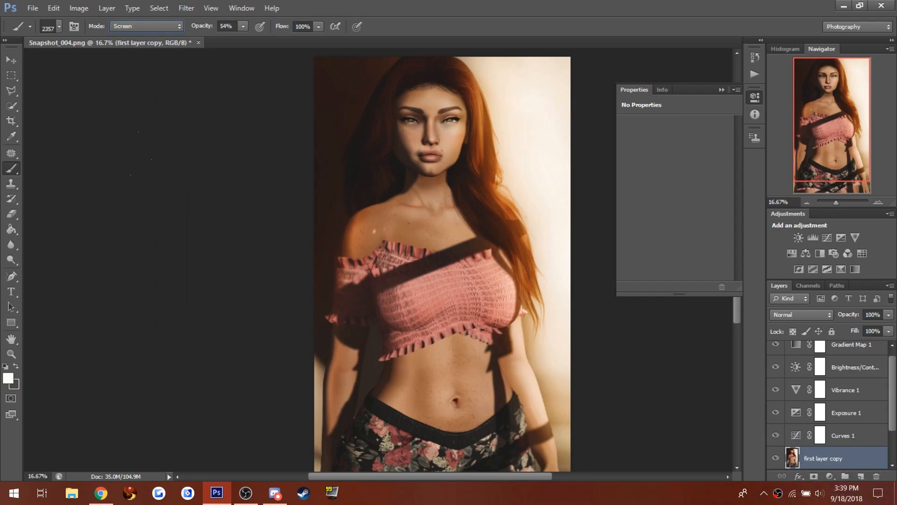
click(242, 27)
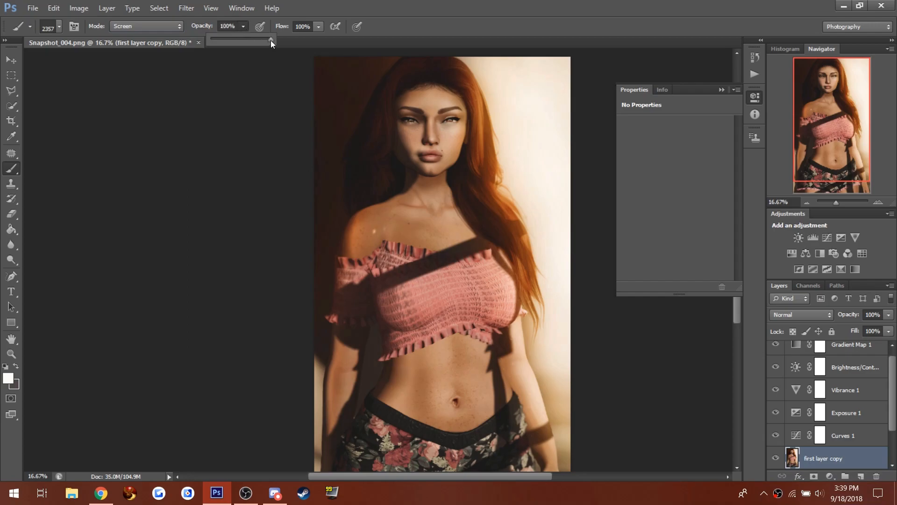
click(552, 308)
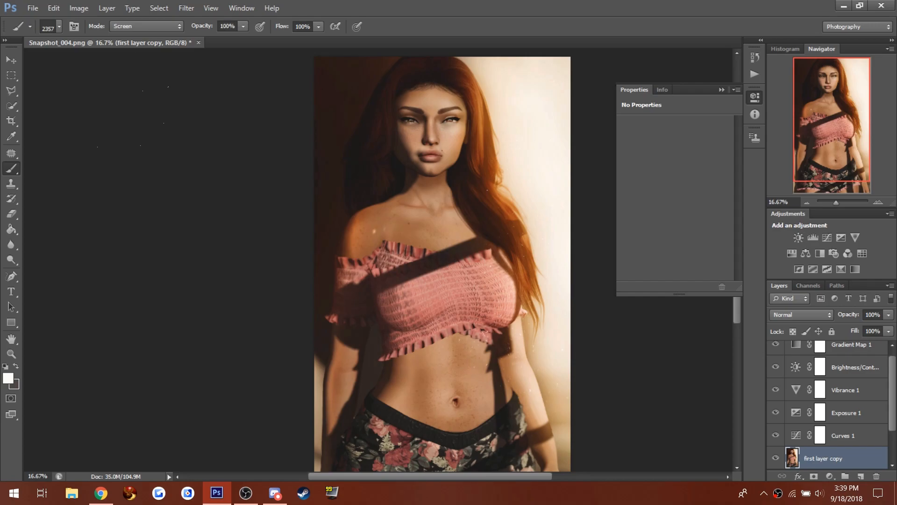
Dodge the lit cheek on first layer copy with a 400-pixel brush, Midtones range, 15% exposure.
drag(12, 259, 46, 262)
key(bracketleft)
key(bracketleft)
key(bracketleft)
key(bracketleft)
key(bracketleft)
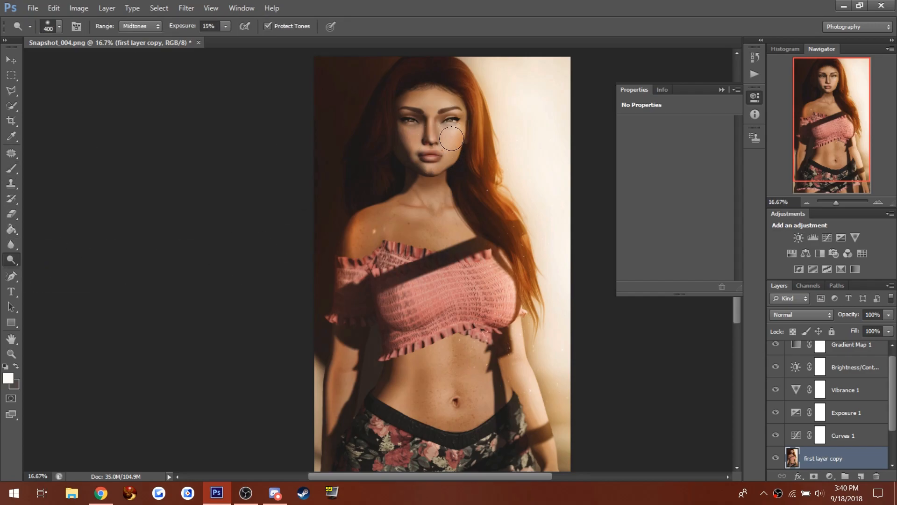
mouse_move(456, 145)
mouse_down()
mouse_move(466, 120)
mouse_move(459, 143)
mouse_up()
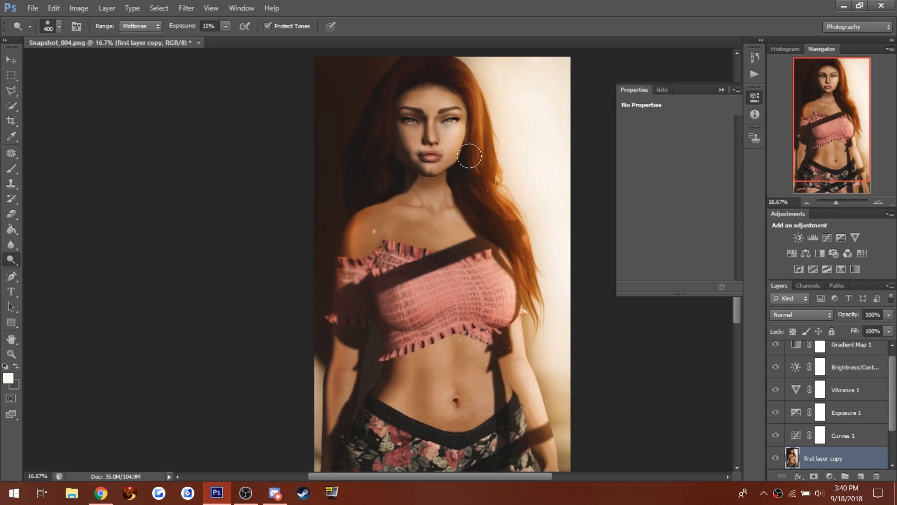
Burn the lit edge of the face and adjoining hair with a 500-pixel brush, Midtones range, 10% exposure.
right_click(9, 264)
click(46, 271)
drag(453, 146, 464, 115)
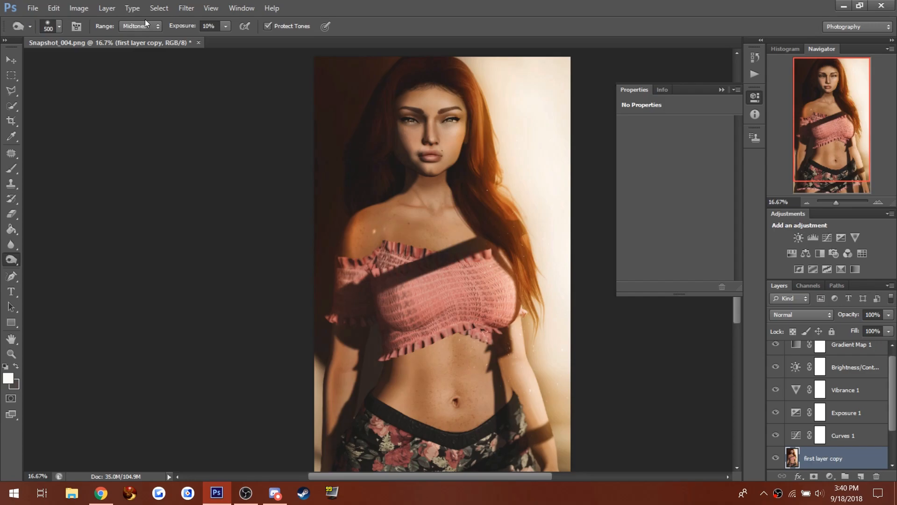
Apply the basic Sharpen filter to first layer copy.
click(184, 10)
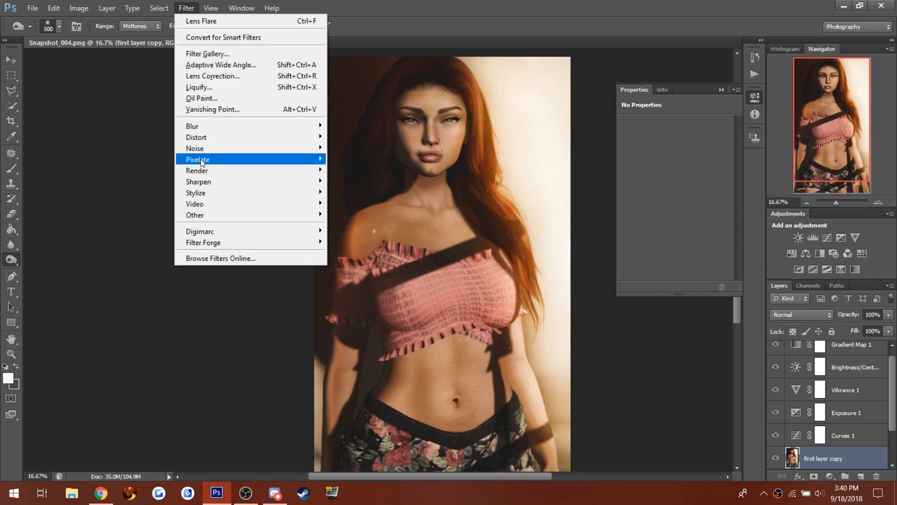
mouse_move(208, 184)
click(344, 182)
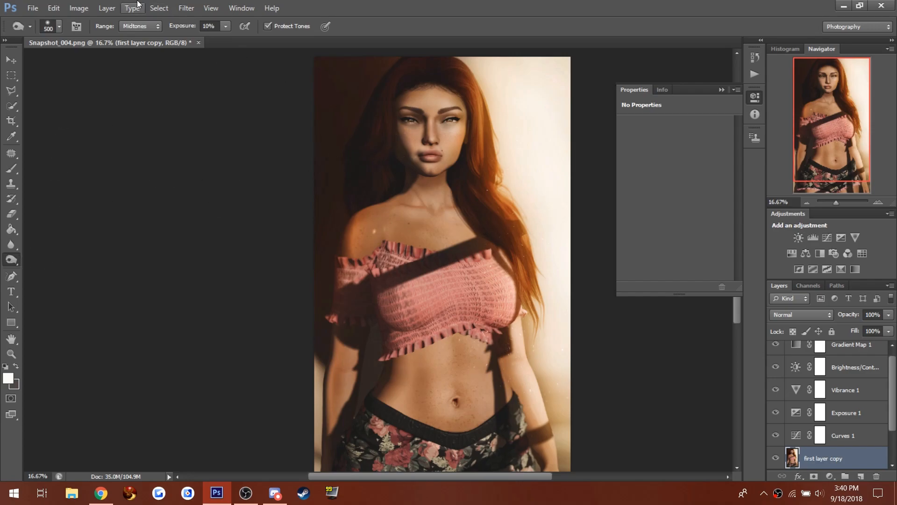
Add 7% noise with Uniform distribution to first layer copy, examining the skin in the filter preview.
click(186, 8)
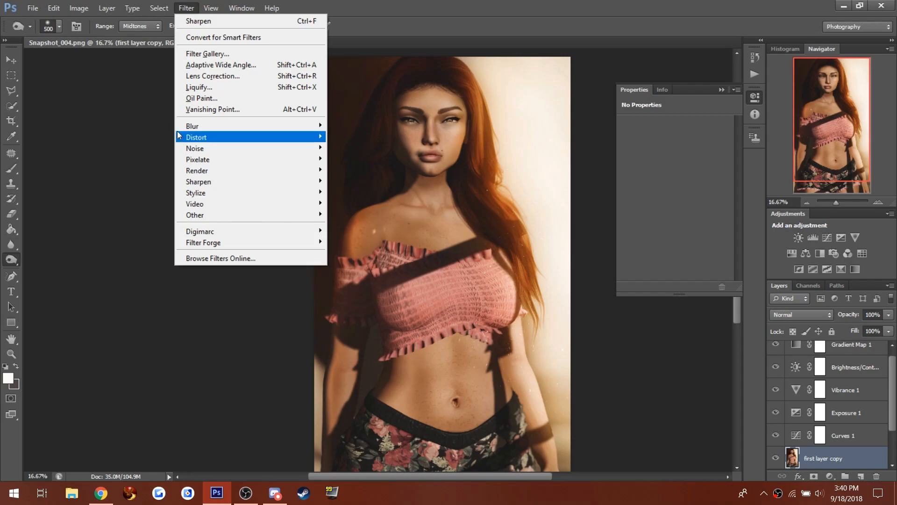
mouse_move(200, 137)
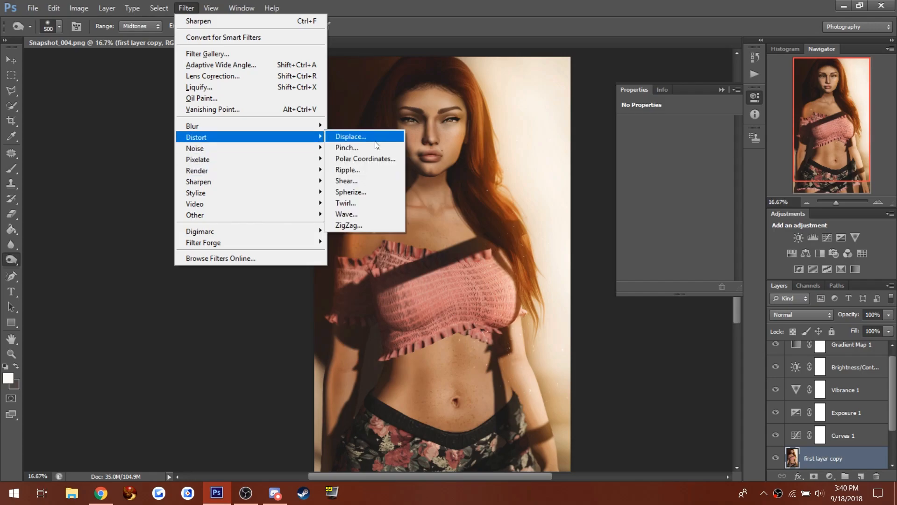
mouse_move(299, 149)
click(337, 147)
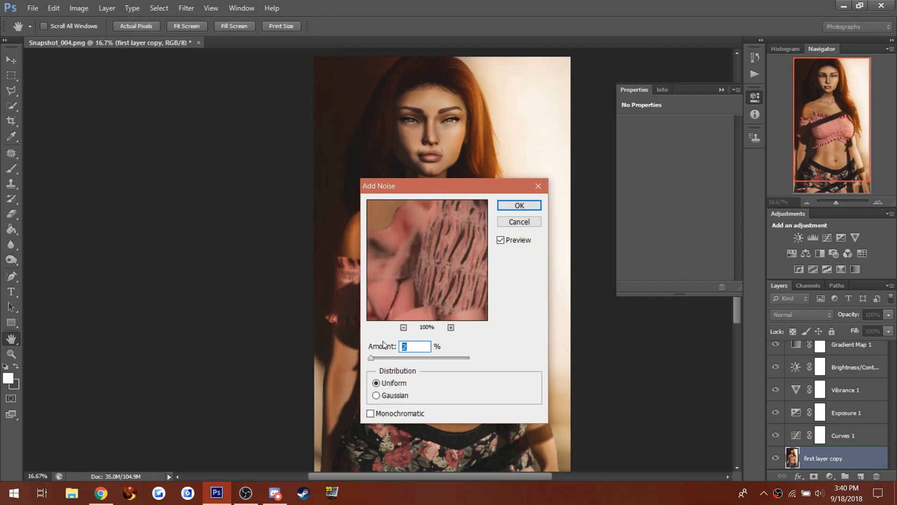
text(7)
drag(422, 245, 444, 316)
drag(388, 236, 442, 284)
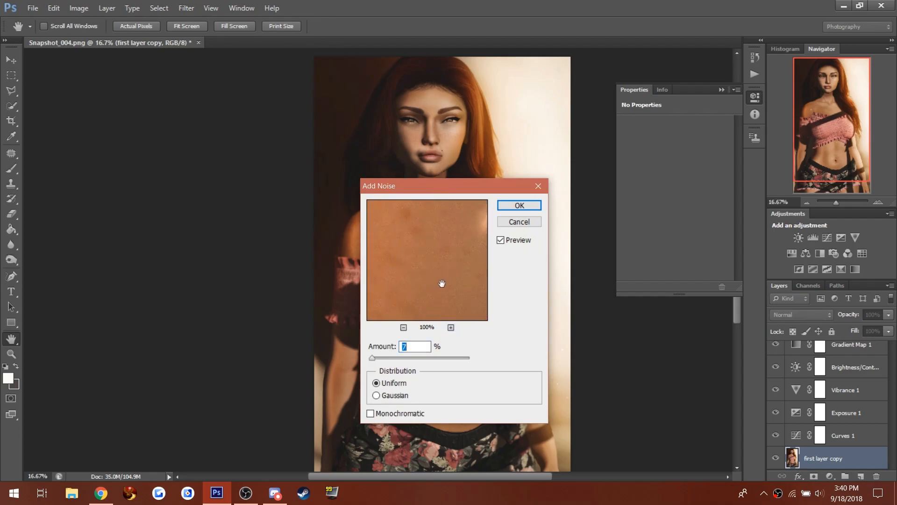
drag(408, 212, 388, 301)
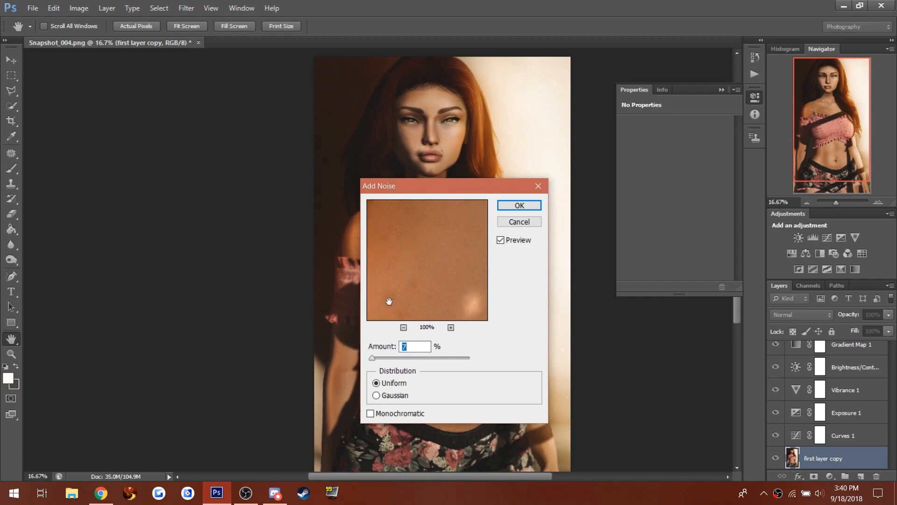
click(512, 207)
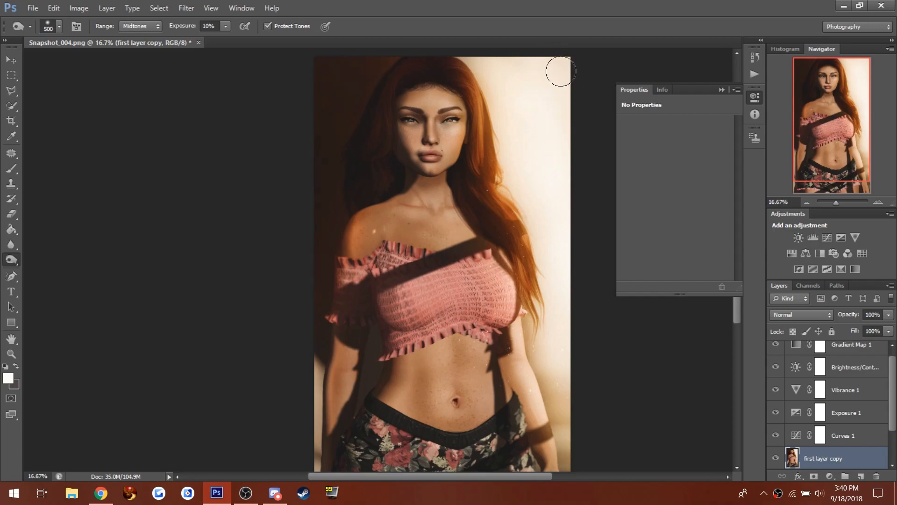
Set up the Brush tool with a soft round 2357-pixel tip, Color Dodge mode and 35% opacity.
click(15, 168)
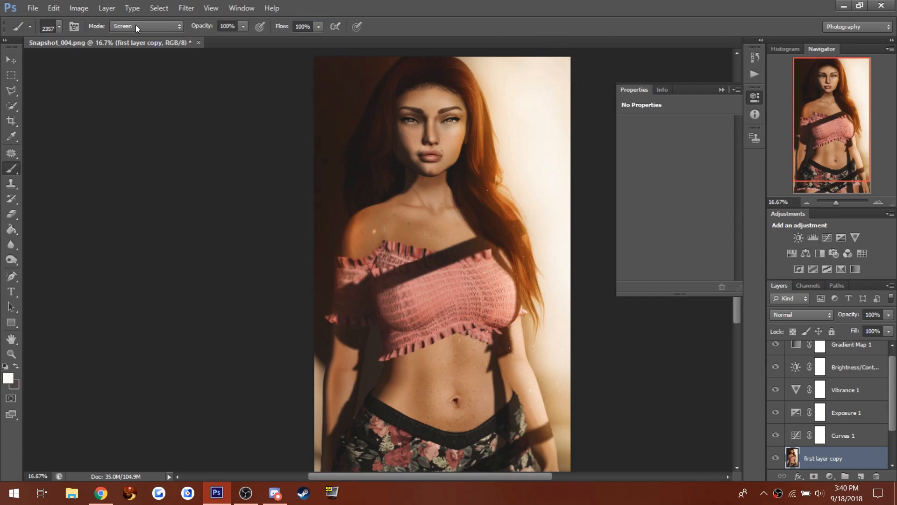
click(138, 26)
click(144, 160)
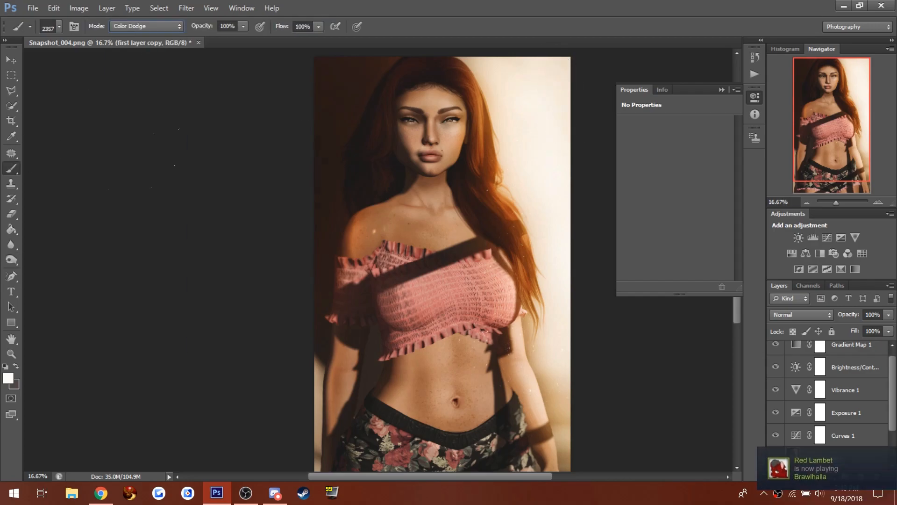
click(242, 26)
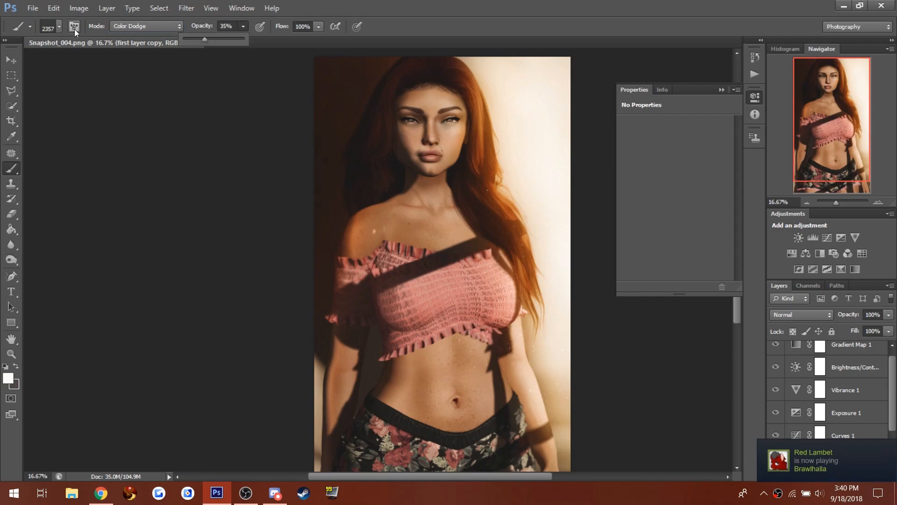
click(59, 27)
click(80, 116)
click(110, 310)
mouse_move(595, 56)
mouse_down()
mouse_move(597, 119)
mouse_move(586, 48)
mouse_move(637, 176)
mouse_up()
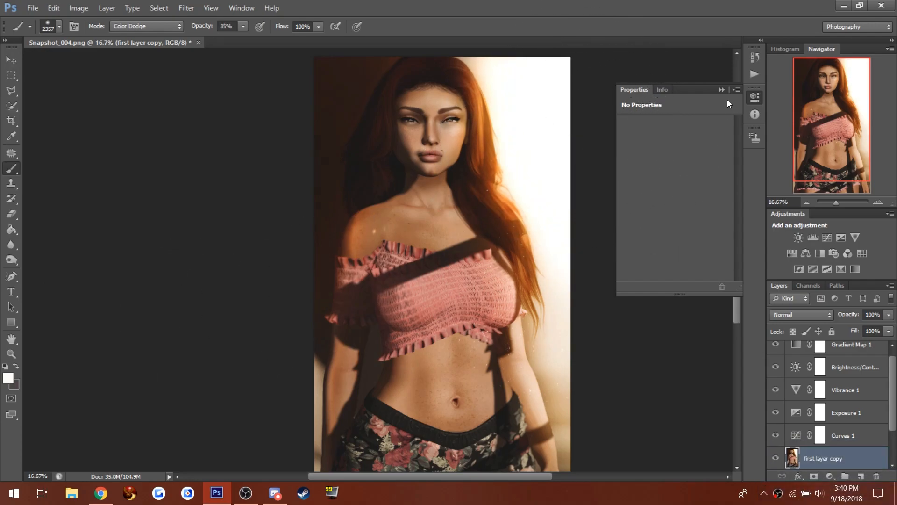
click(54, 8)
click(60, 38)
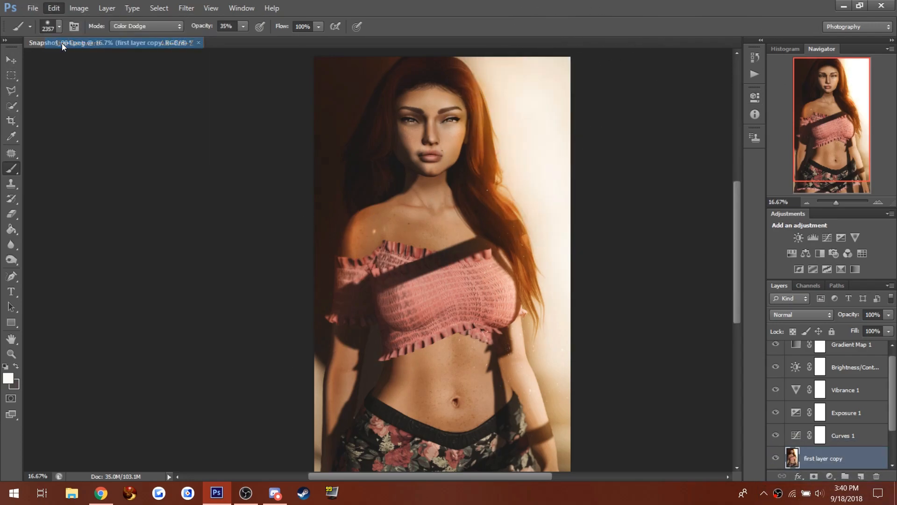
Brighten the lit wall beside the hair on first layer copy with soft white Color Dodge strokes at 35% and 11% opacity.
mouse_move(624, 123)
mouse_down()
mouse_move(621, 62)
mouse_move(642, 200)
mouse_move(671, 191)
mouse_up()
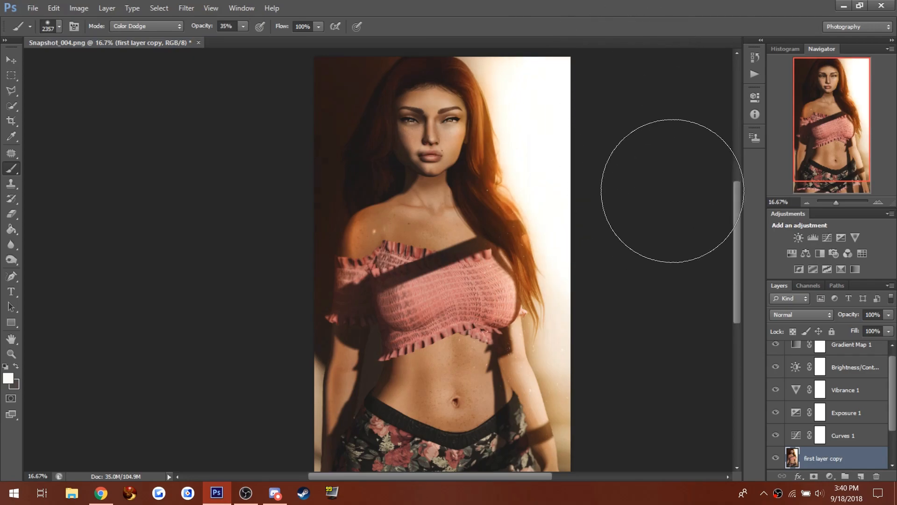
click(243, 26)
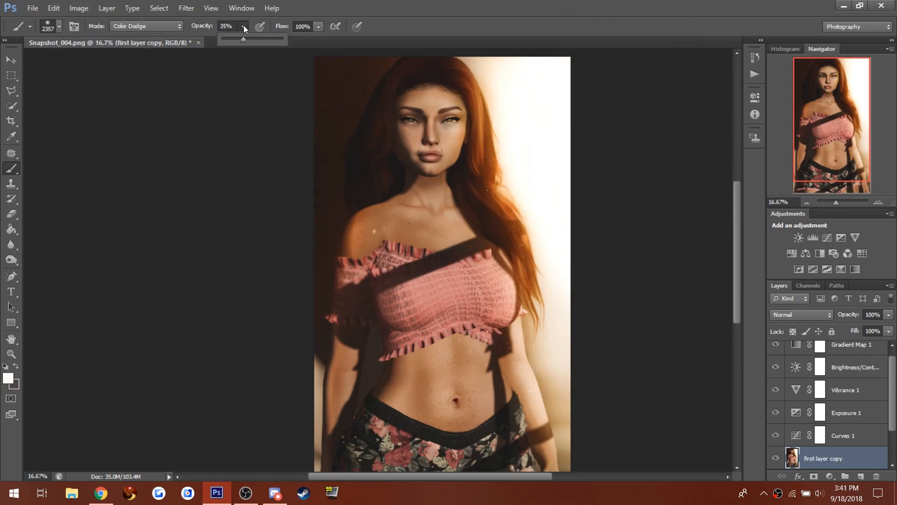
click(228, 40)
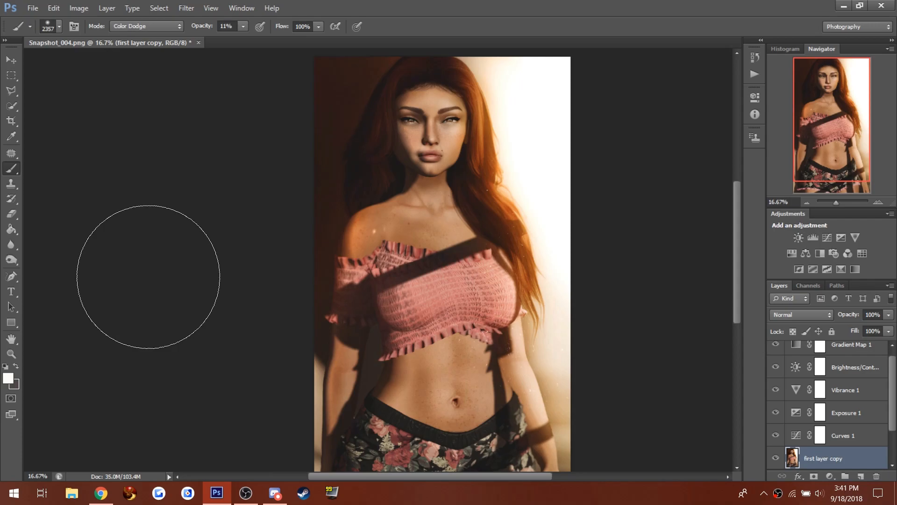
scroll(148, 276, down, 4)
scroll(148, 277, up, 3)
scroll(148, 277, up, 4)
scroll(148, 276, down, 5)
scroll(148, 276, up, 2)
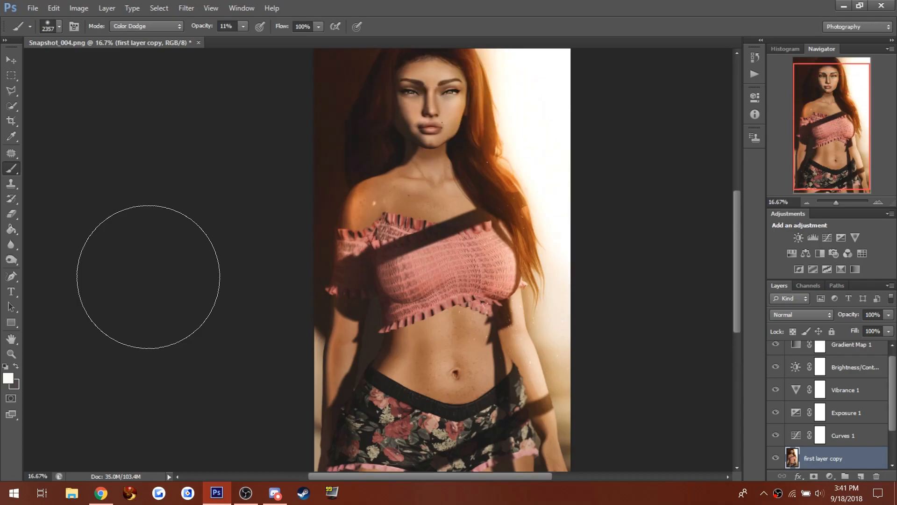
scroll(148, 277, up, 2)
scroll(148, 277, down, 2)
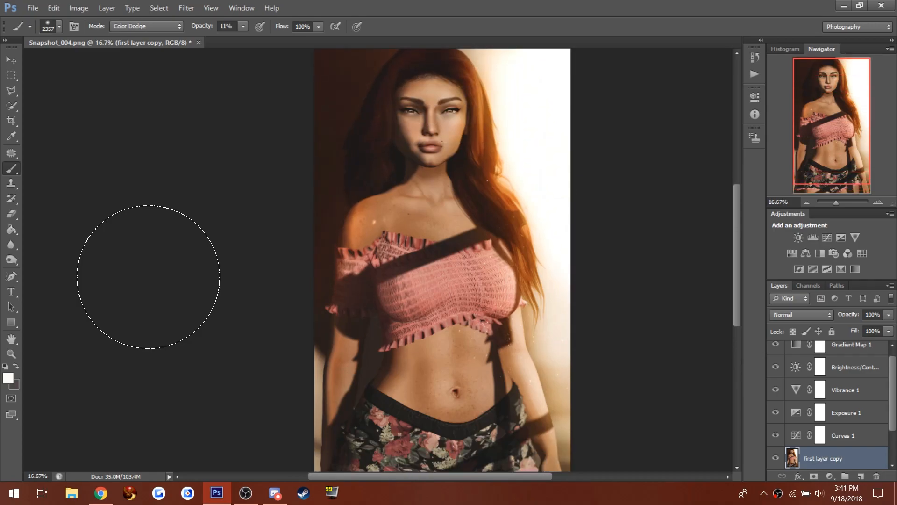